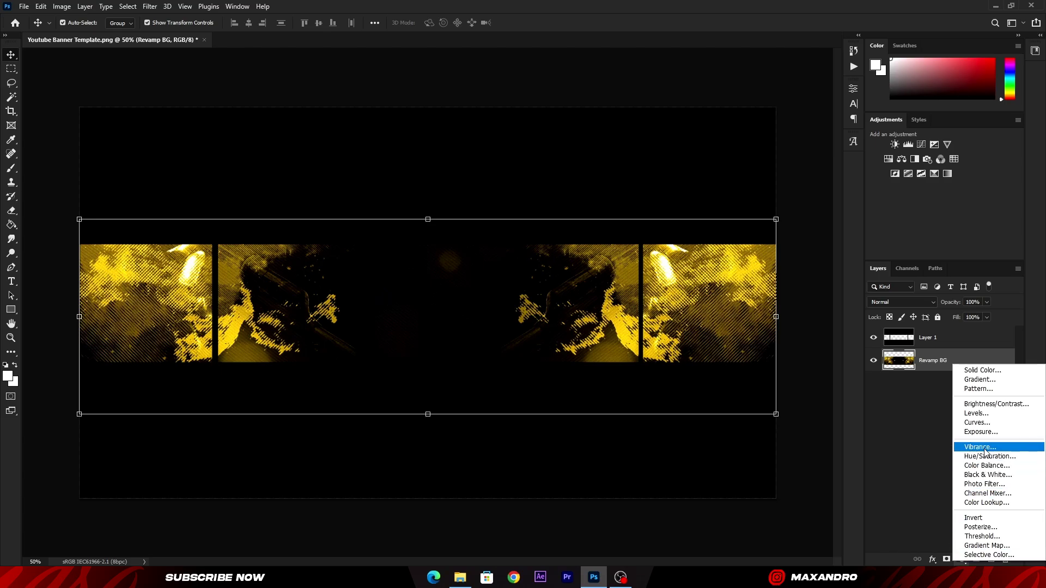
# Step: Add a Hue/Saturation adjustment clipped to the Revamp BG layer and set its hue to -44
pyautogui.click(990, 456)
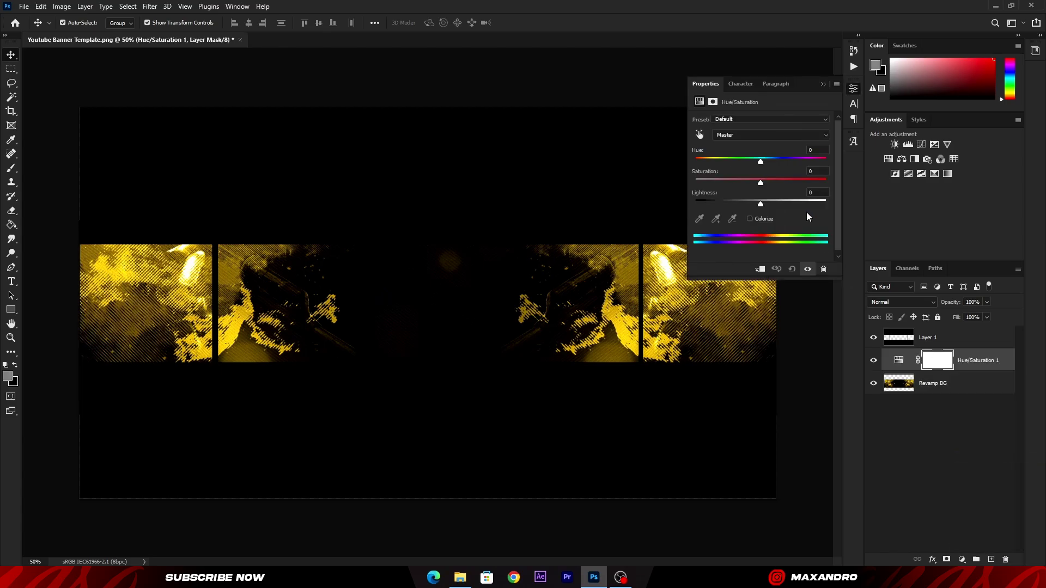
pyautogui.moveTo(759, 161); pyautogui.dragTo(732, 163)
pyautogui.click(761, 270)
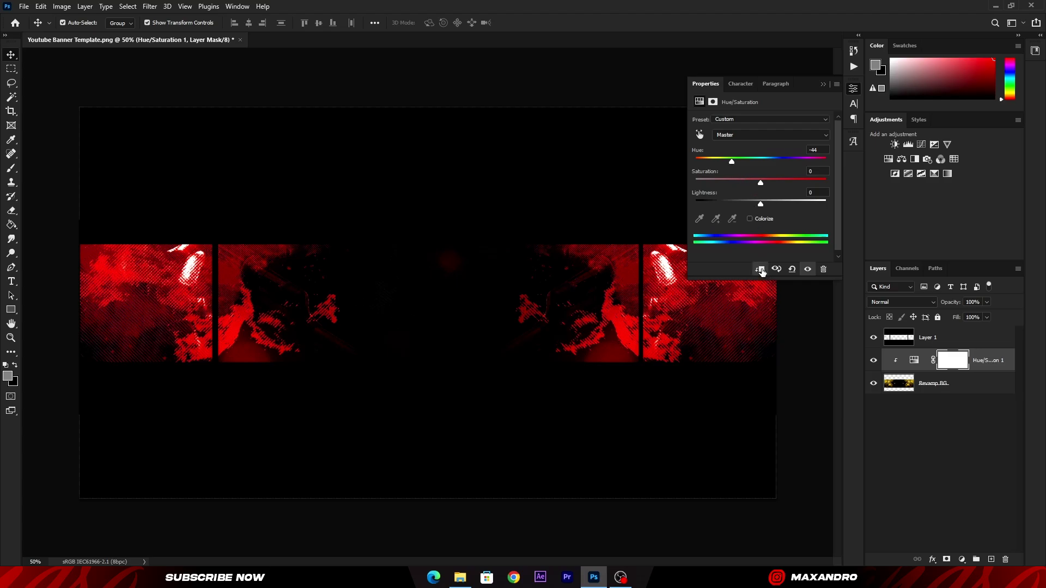
pyautogui.click(823, 85)
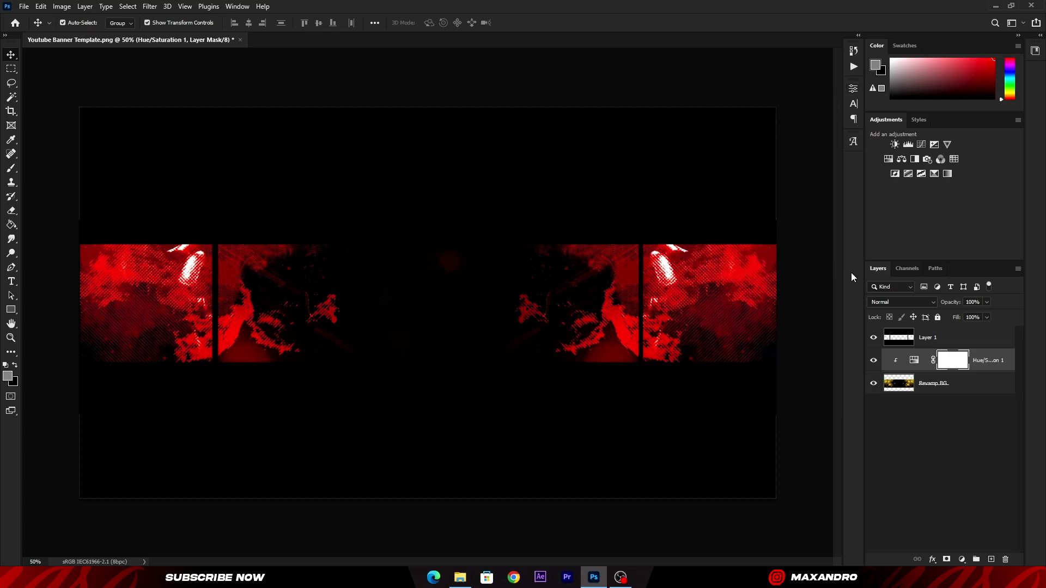
# Step: Add the title text "YouR" in the Guttural font at 35.44 pt and position it centrally in the banner strip
pyautogui.click(11, 281)
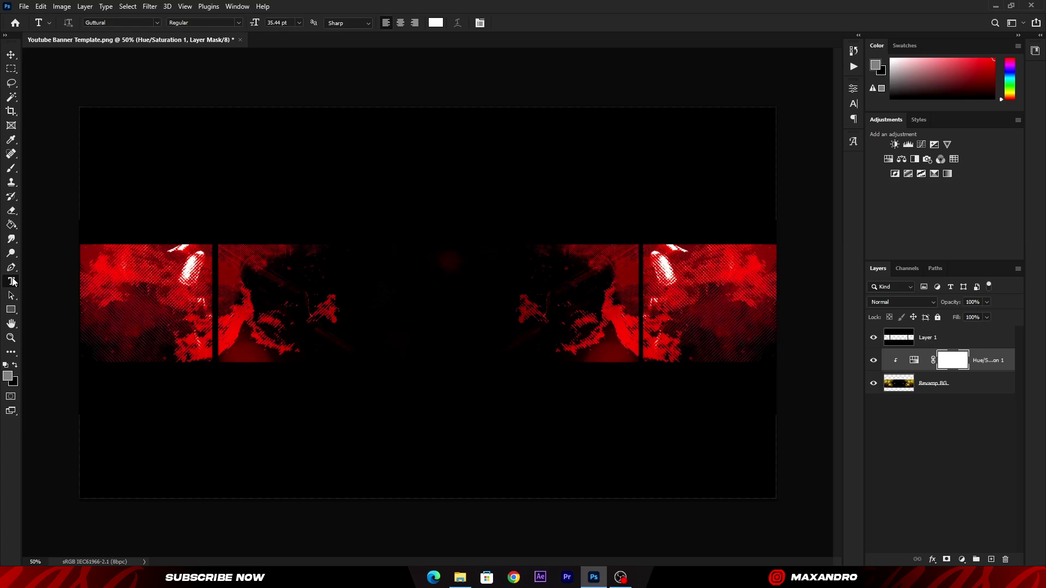
pyautogui.click(158, 22)
pyautogui.click(126, 118)
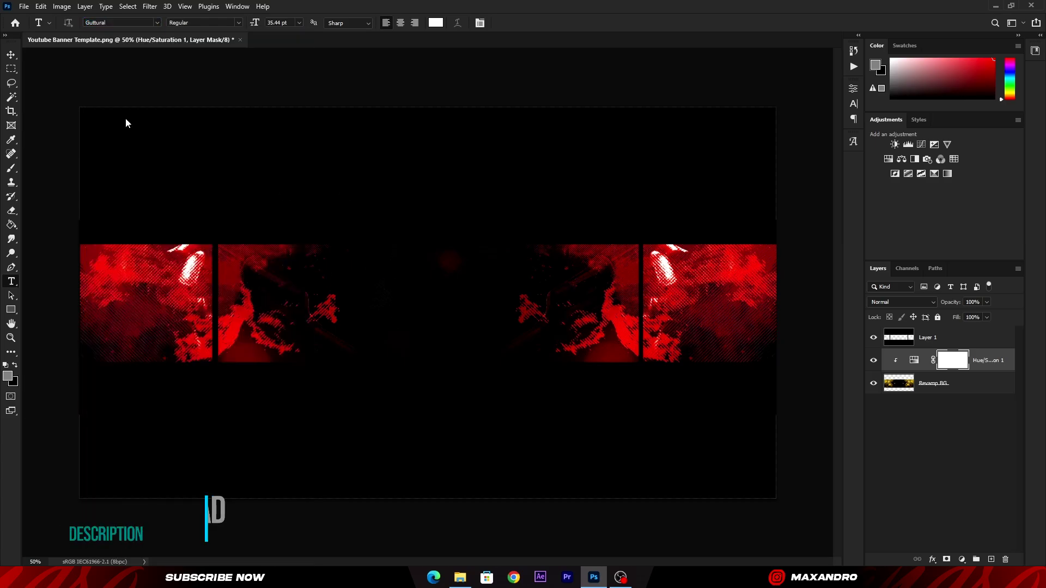
pyautogui.click(409, 297)
pyautogui.moveTo(450, 327); pyautogui.dragTo(385, 350)
pyautogui.press('BackSpace')
pyautogui.write('Yo')
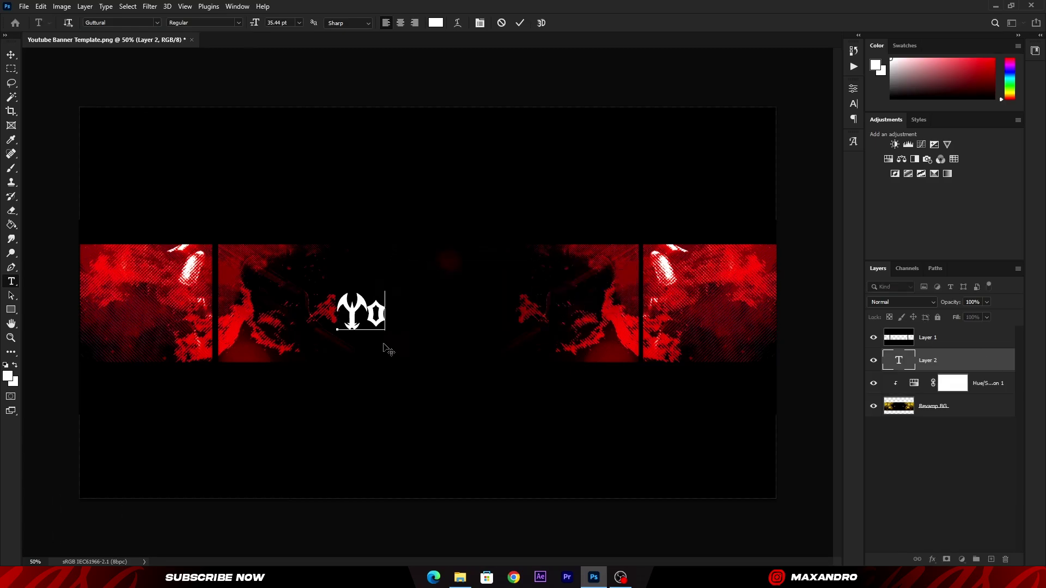
pyautogui.write('ur')
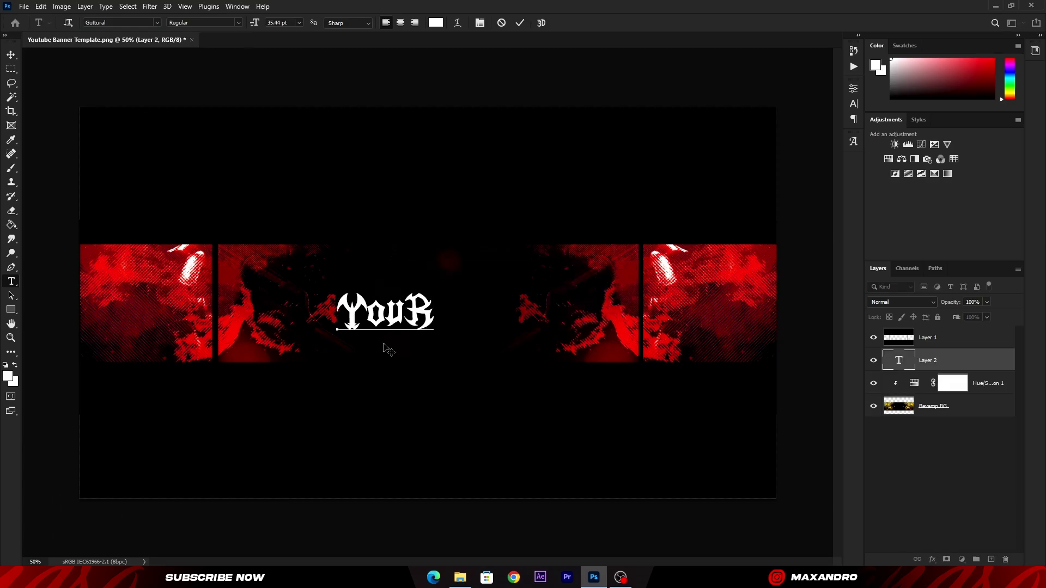
pyautogui.moveTo(408, 338); pyautogui.dragTo(424, 319)
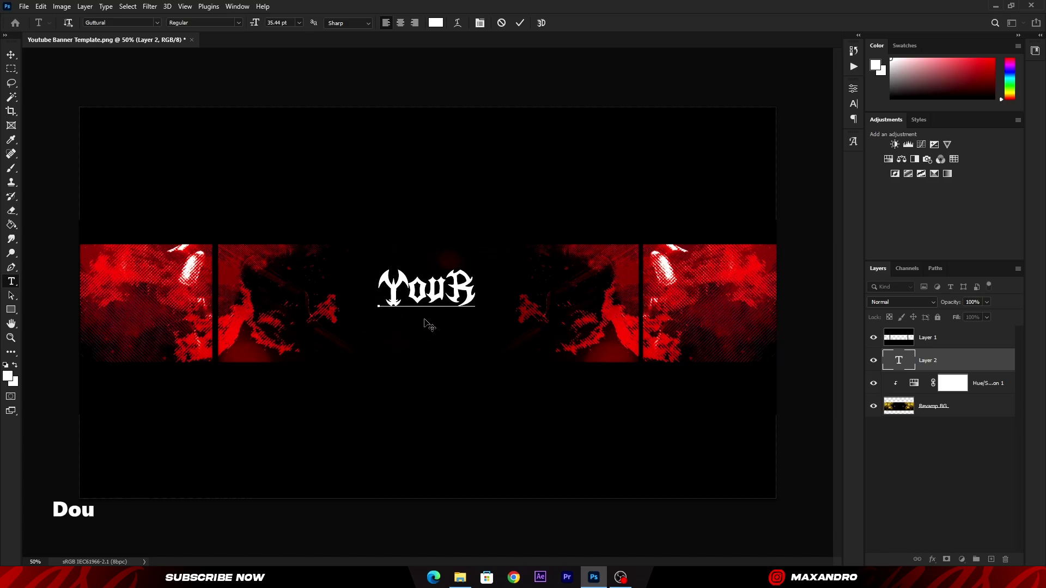
# Step: Give the YouR text layer a Gradient Overlay and set the gradient's black starting stop to white (ffffff)
pyautogui.doubleClick(951, 361)
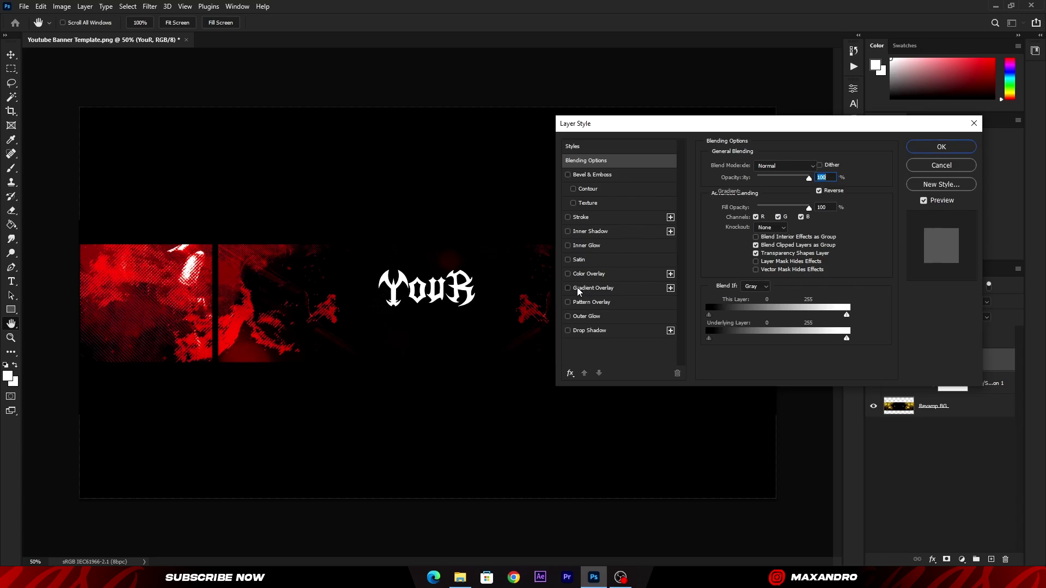
pyautogui.click(578, 288)
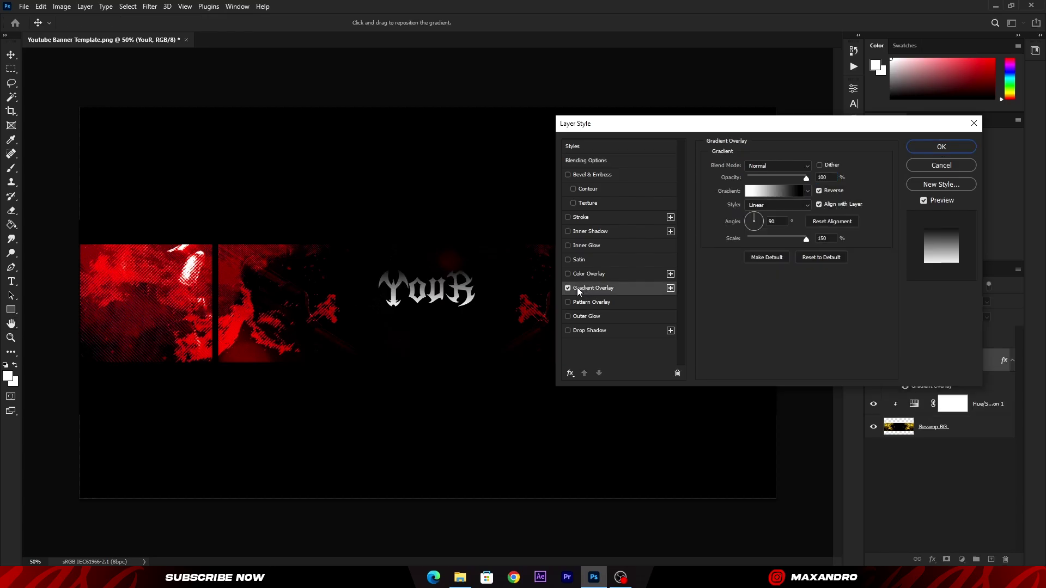
pyautogui.click(760, 197)
pyautogui.click(640, 281)
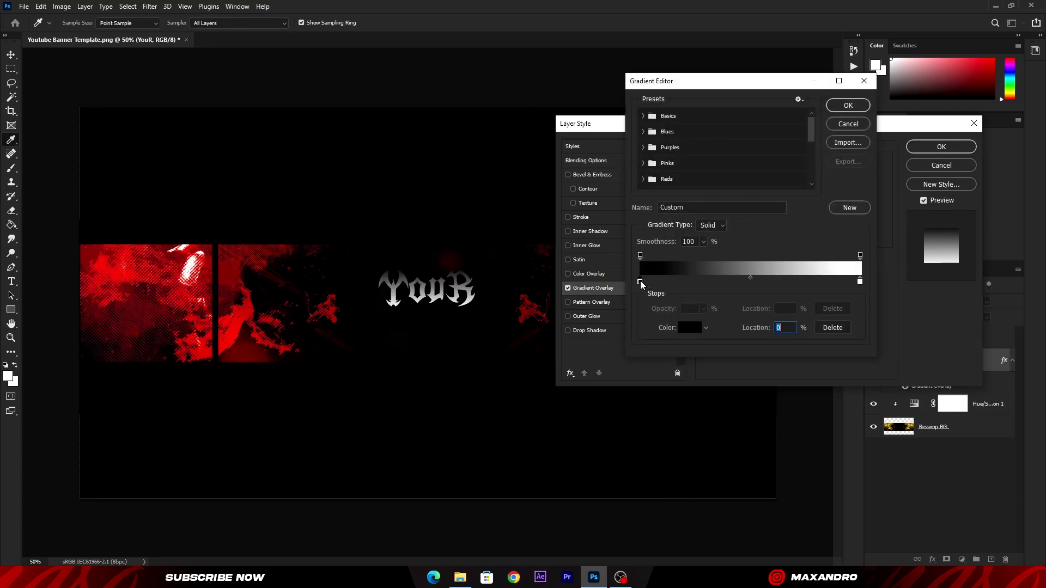
pyautogui.click(682, 329)
pyautogui.moveTo(631, 228); pyautogui.dragTo(537, 136)
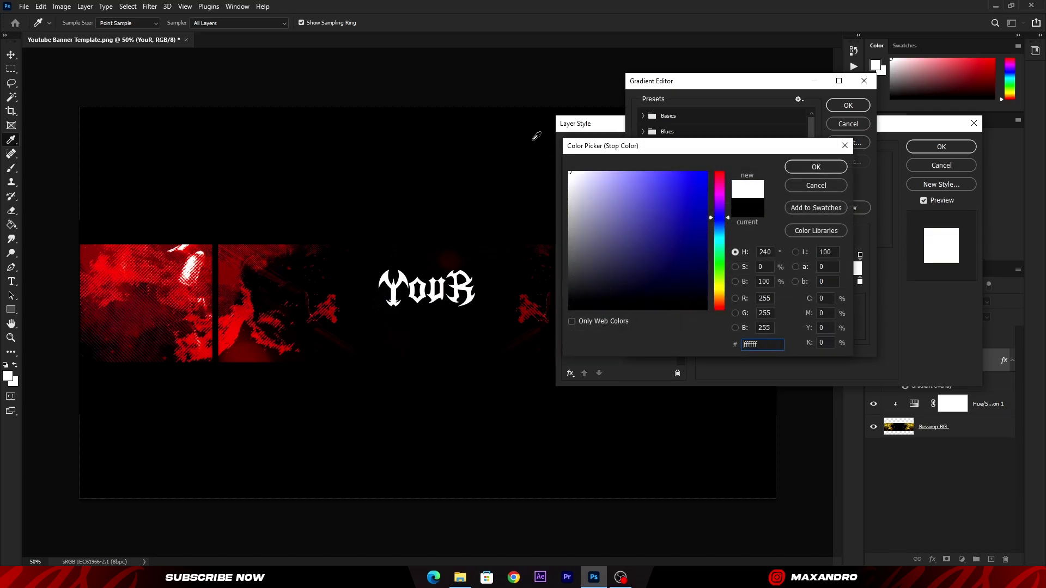
pyautogui.click(792, 171)
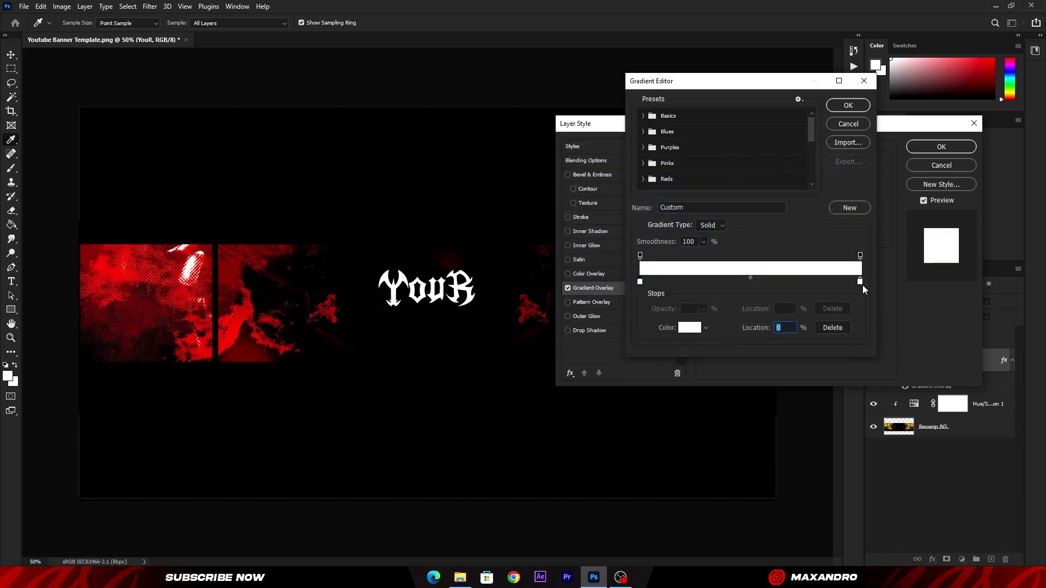
# Step: Set the gradient's end stop to pure red (ff0000)
pyautogui.click(860, 282)
pyautogui.click(688, 329)
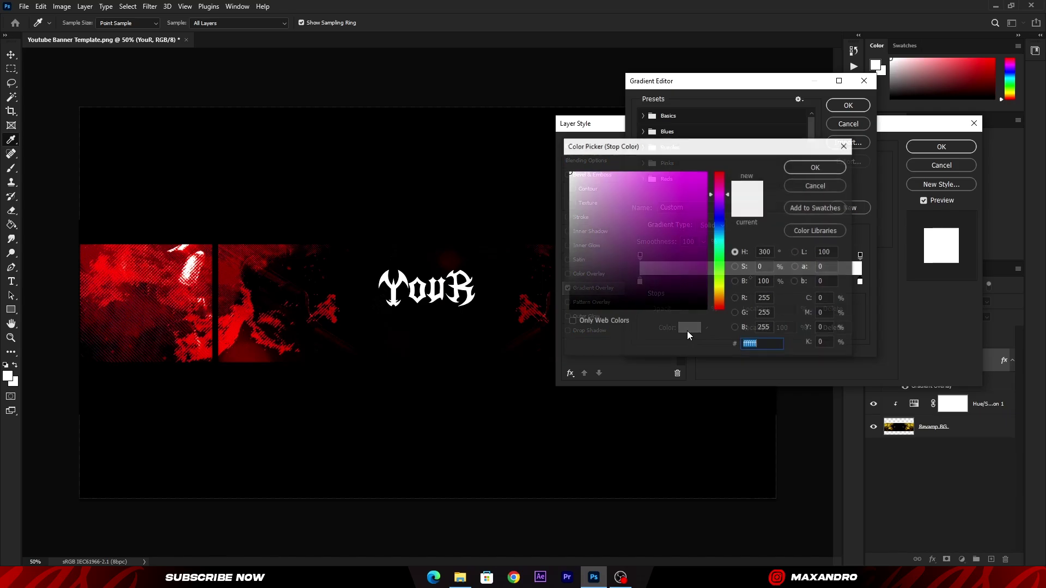
pyautogui.moveTo(718, 193); pyautogui.dragTo(733, 153)
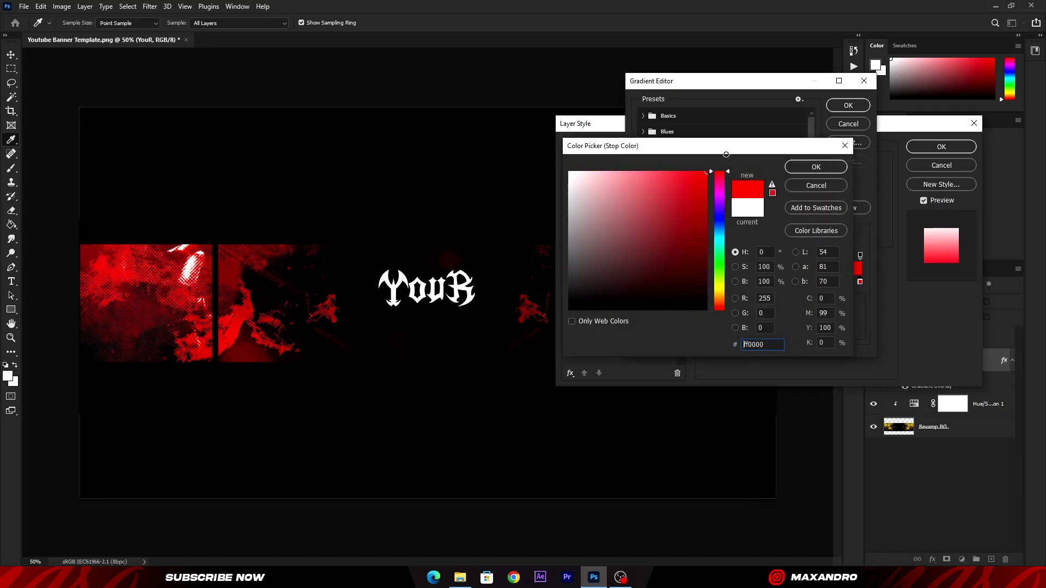
pyautogui.click(816, 167)
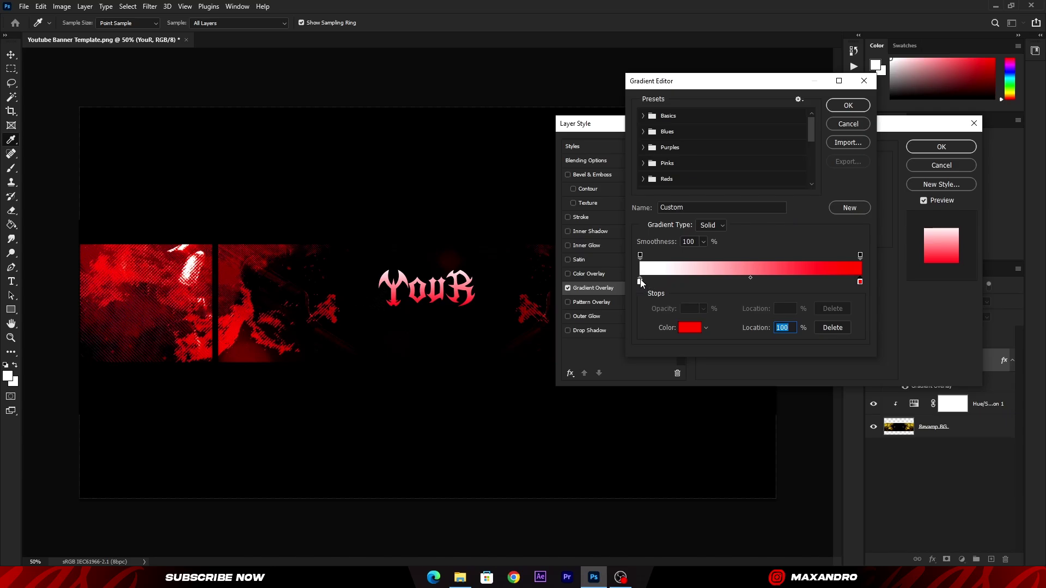
# Step: Move the gradient's white stop to 12% and its red stop to 94%, then accept the gradient
pyautogui.moveTo(640, 281); pyautogui.dragTo(667, 282)
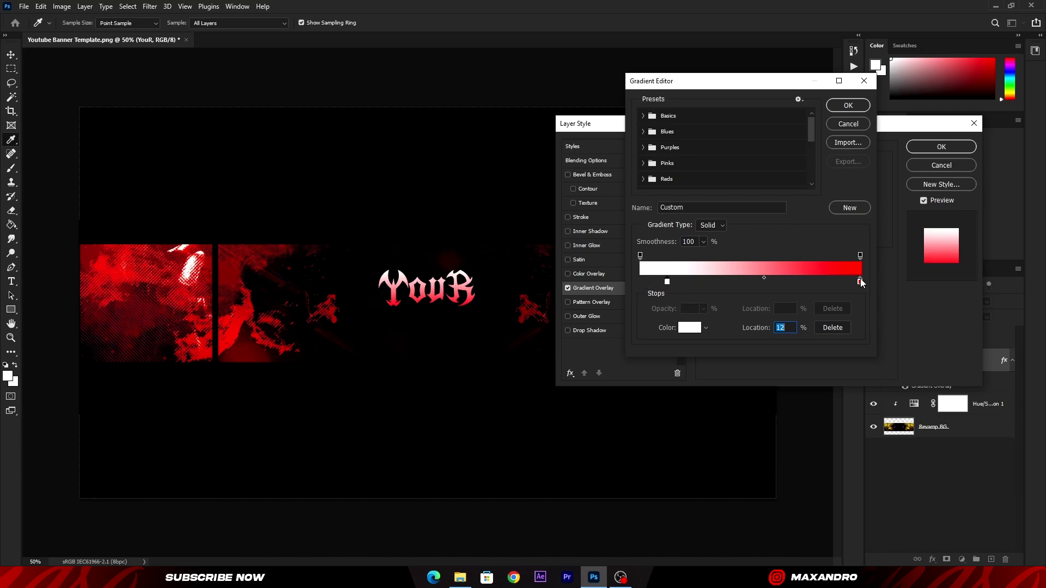
pyautogui.moveTo(860, 282); pyautogui.dragTo(846, 282)
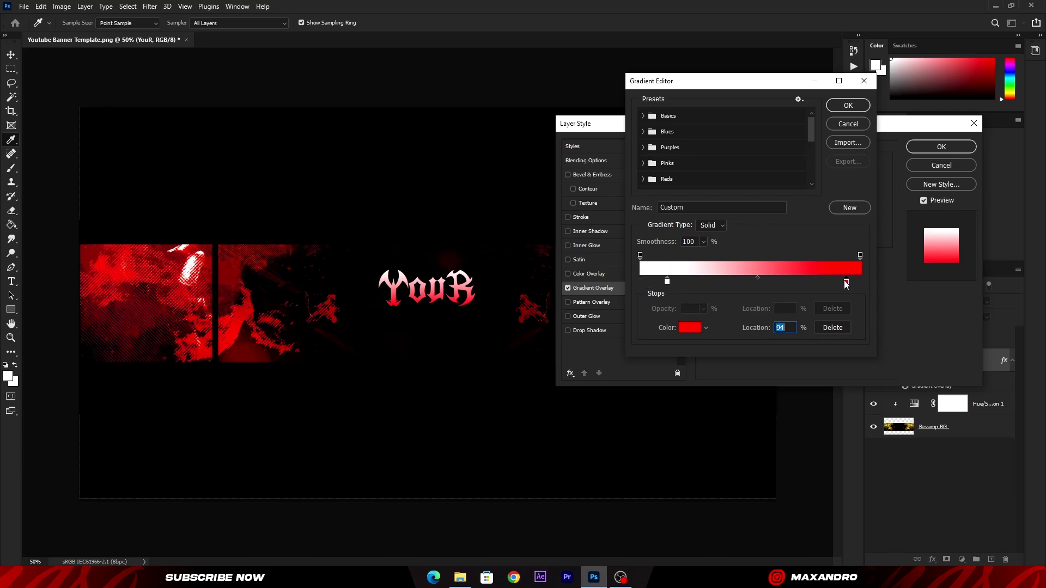
pyautogui.click(848, 108)
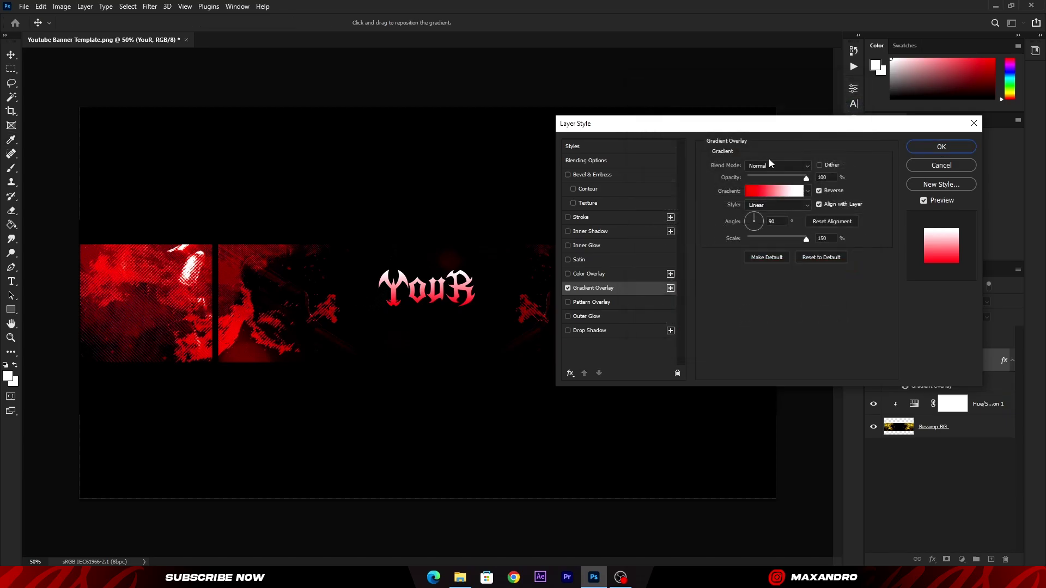
# Step: Enable a Drop Shadow on the YouR text and set its colour to dark red (520000)
pyautogui.click(596, 333)
pyautogui.click(820, 166)
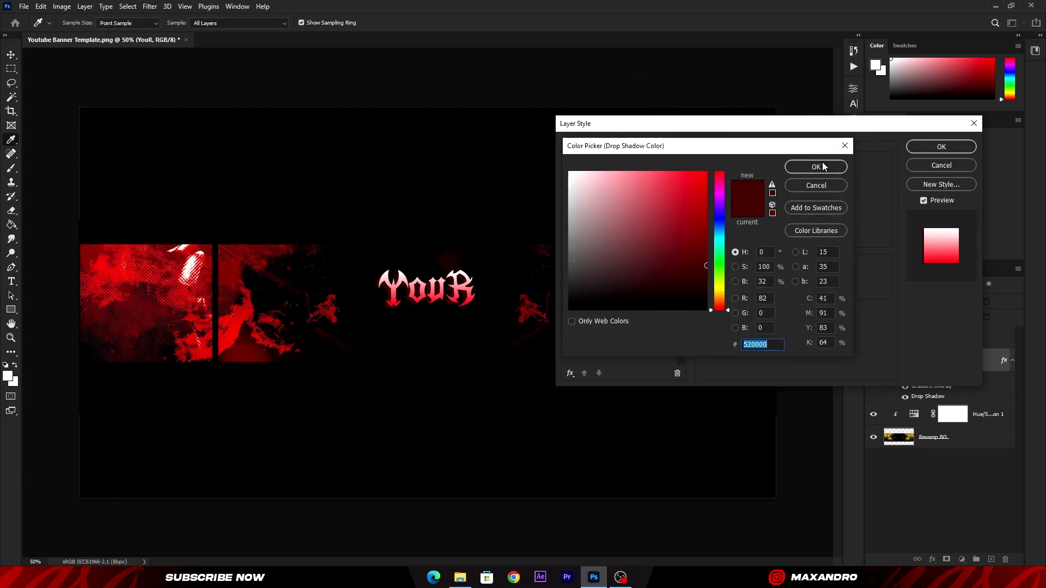
pyautogui.moveTo(717, 196); pyautogui.dragTo(718, 171)
pyautogui.click(708, 265)
pyautogui.click(801, 169)
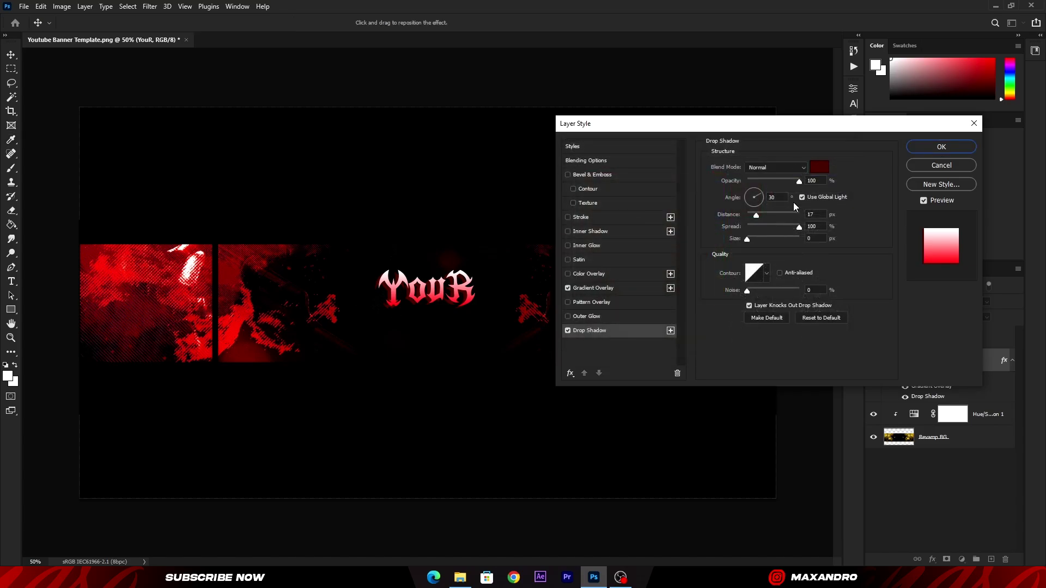
# Step: Set the drop shadow's angle to 90° and its distance to 10 px
pyautogui.click(754, 215)
pyautogui.click(760, 197)
pyautogui.hotkey('shift', 'Tab')
pyautogui.press('Down')
pyautogui.press('Tab')
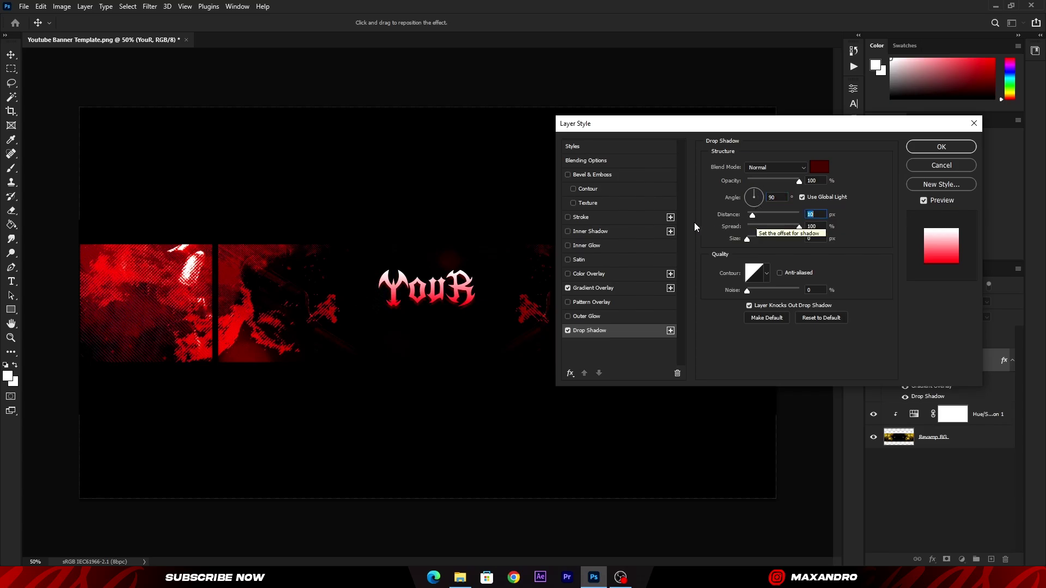
# Step: Add an Inner Glow in light red (ff2c2c) to the YouR text, fine-tune its opacity and apply the layer style
pyautogui.click(568, 246)
pyautogui.click(639, 245)
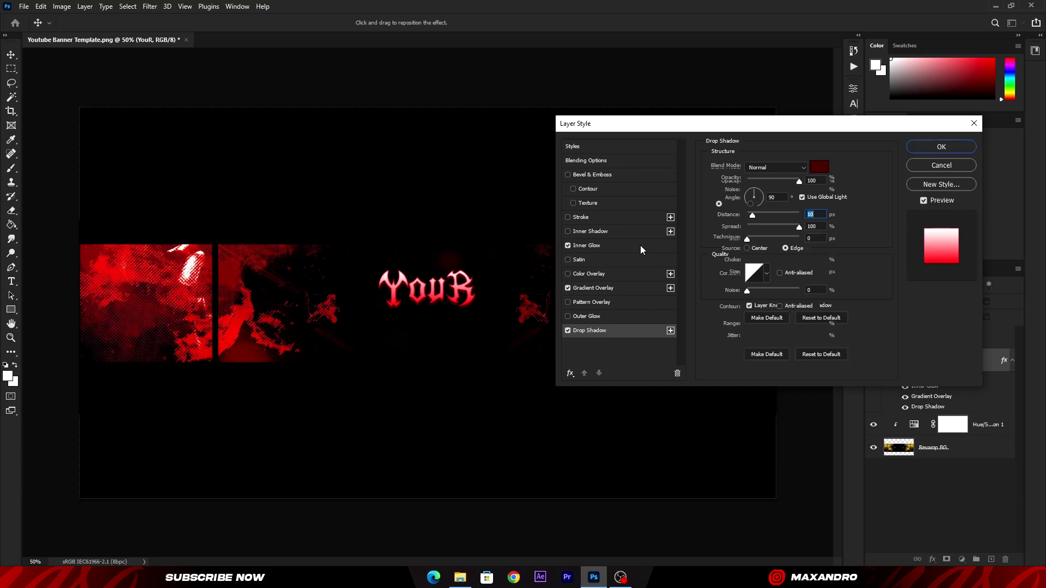
pyautogui.click(734, 204)
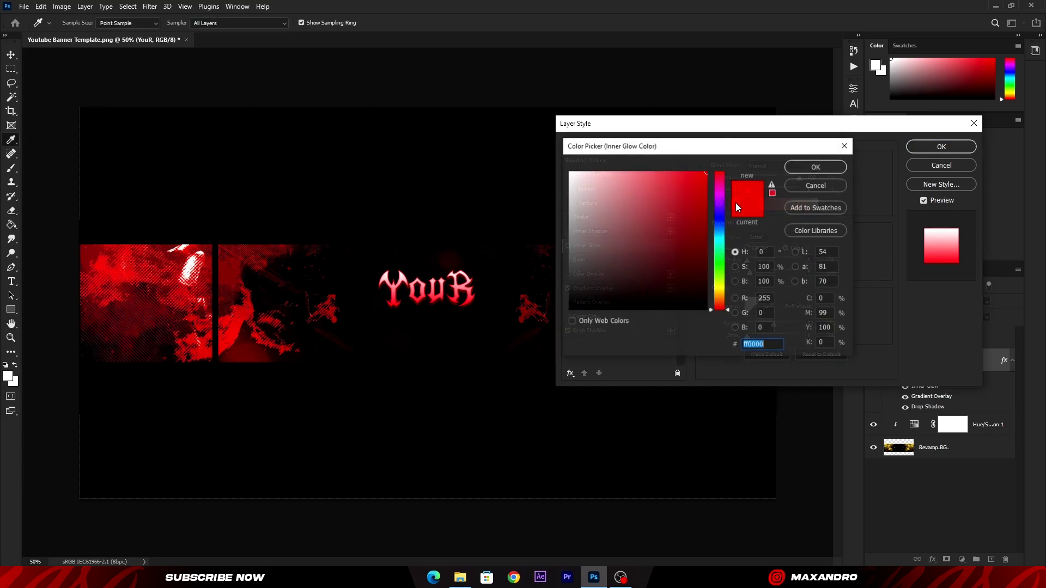
pyautogui.moveTo(704, 188)
pyautogui.mouseDown()
pyautogui.moveTo(688, 162)
pyautogui.moveTo(684, 171)
pyautogui.mouseUp()
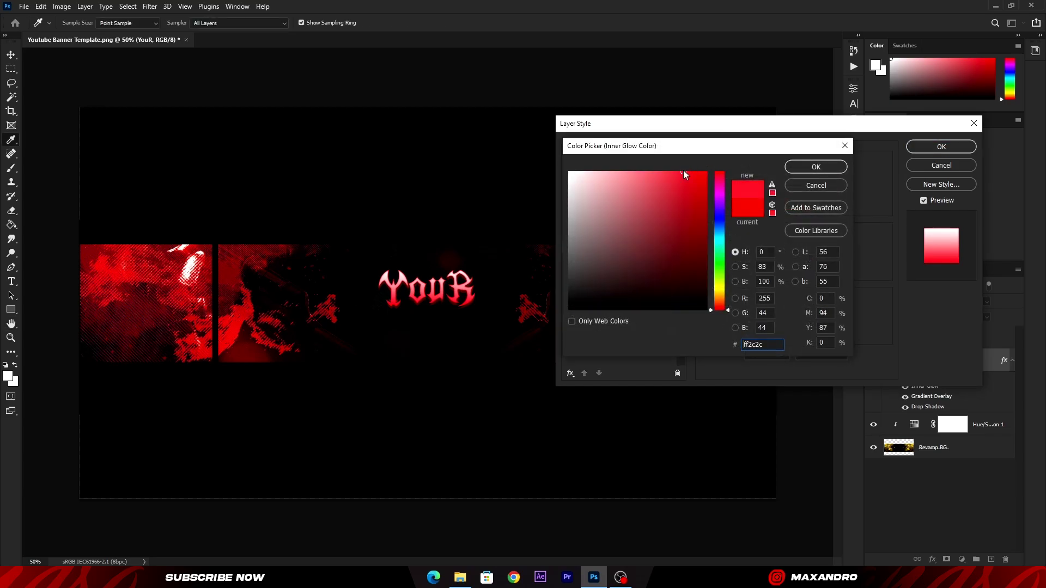
pyautogui.click(792, 169)
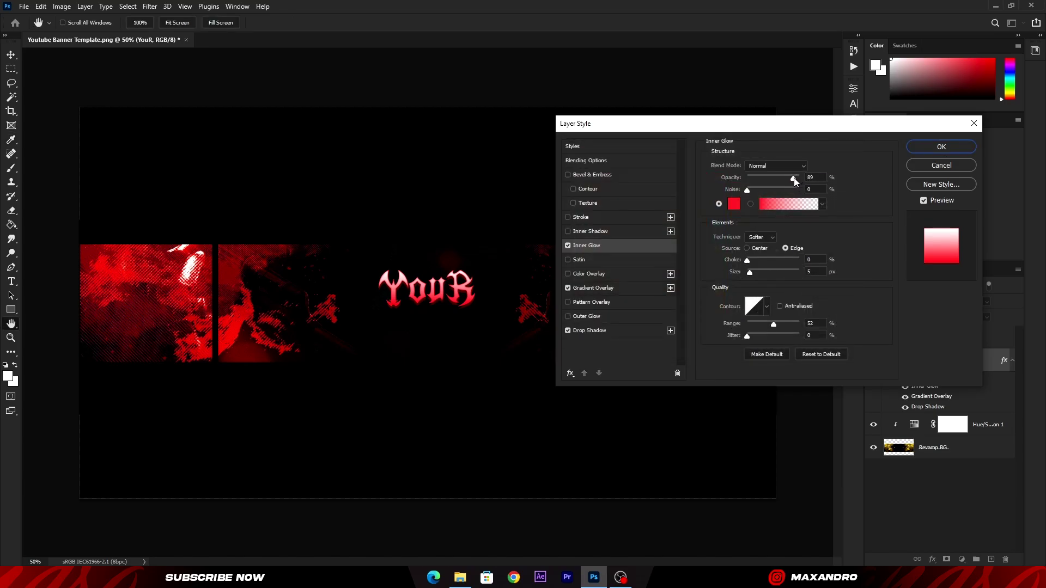
pyautogui.moveTo(793, 178); pyautogui.dragTo(792, 177)
pyautogui.click(925, 145)
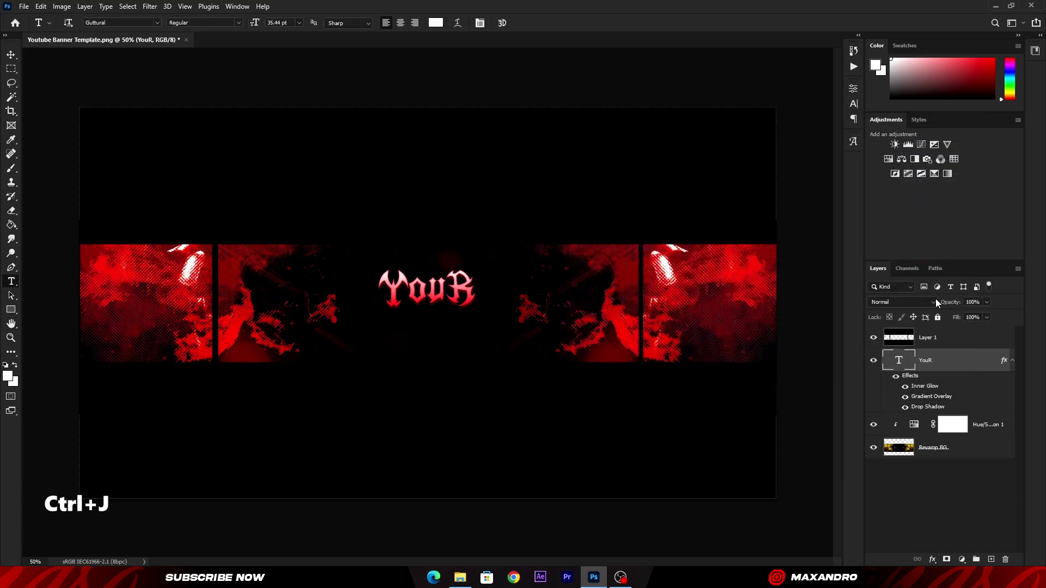
# Step: Duplicate the YouR text layer, place the copy below the original and change its text to "NamE"
pyautogui.hotkey('ctrl', 'j')
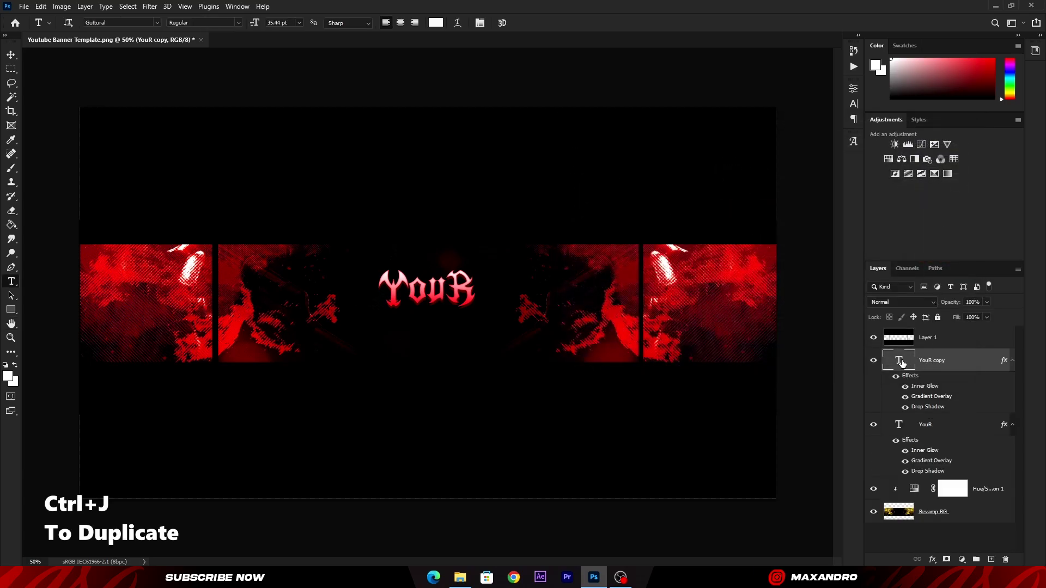
pyautogui.doubleClick(901, 362)
pyautogui.moveTo(536, 297); pyautogui.dragTo(537, 335)
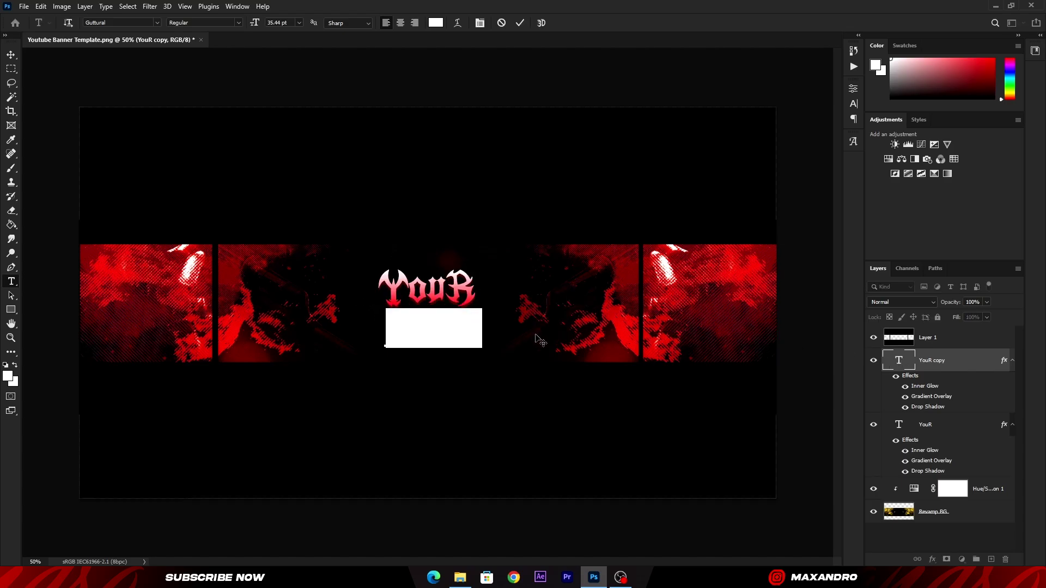
pyautogui.press('BackSpace')
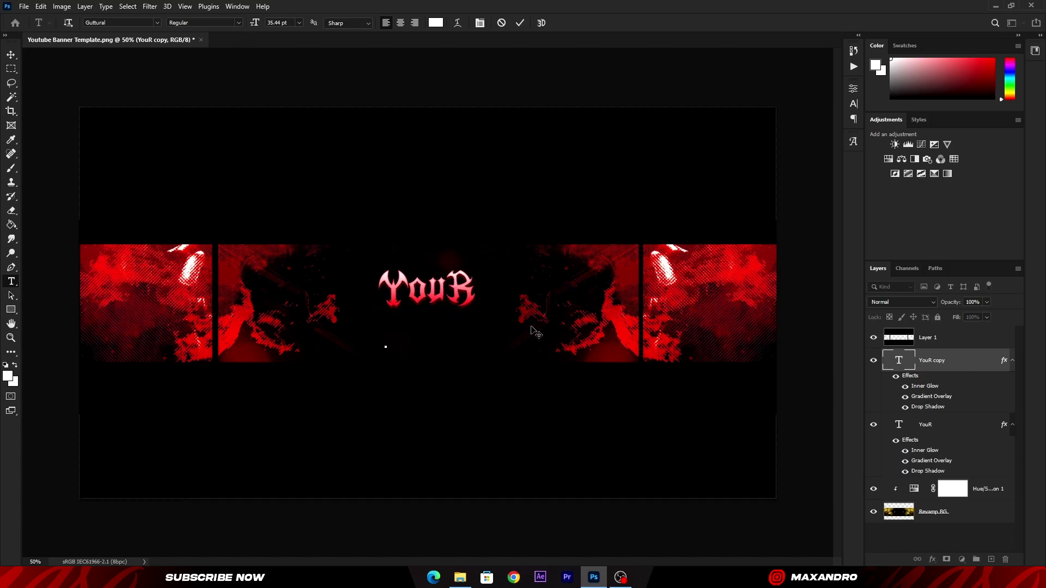
pyautogui.write('NamE')
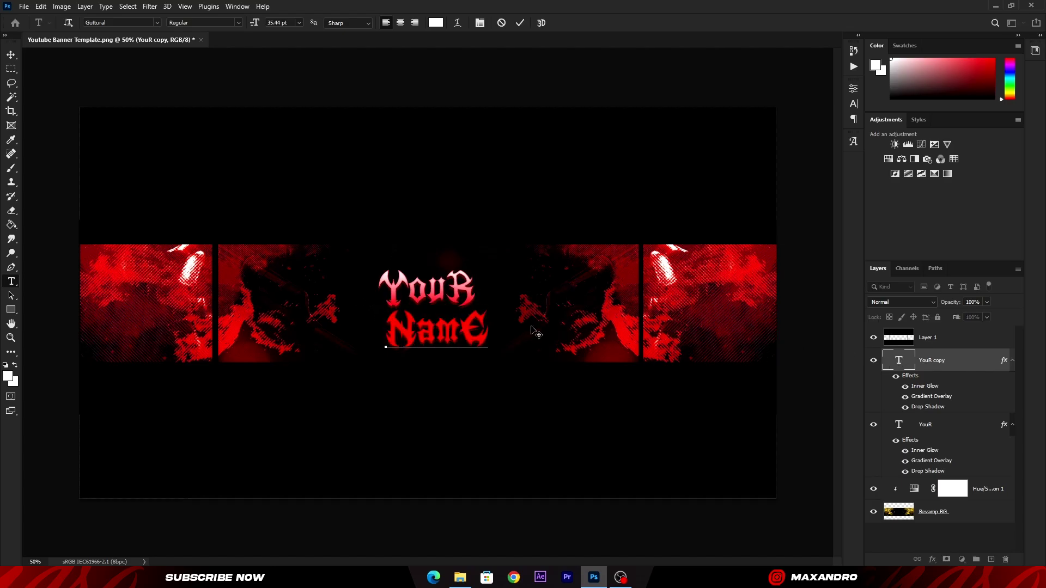
pyautogui.click(520, 23)
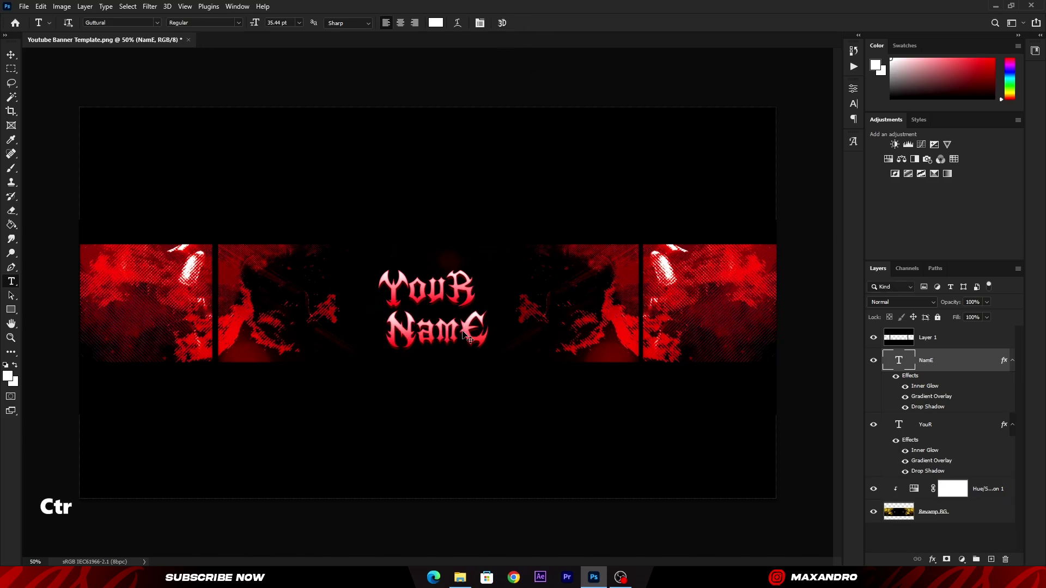
# Step: Scale the NamE text to 123.11% and centre it directly beneath the YouR text
pyautogui.hotkey('ctrl', 't')
pyautogui.moveTo(487, 328); pyautogui.dragTo(456, 320)
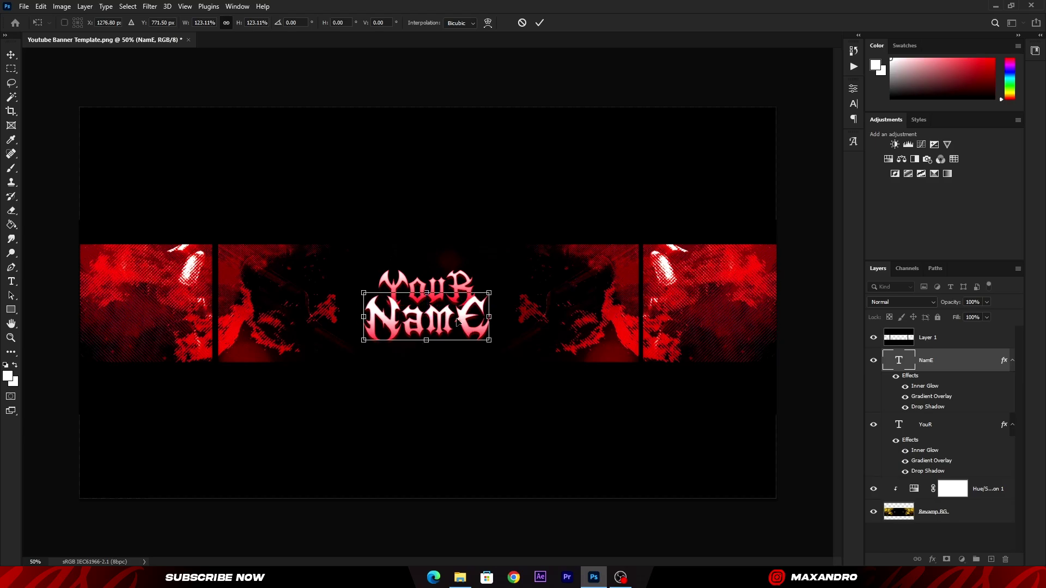
pyautogui.click(539, 22)
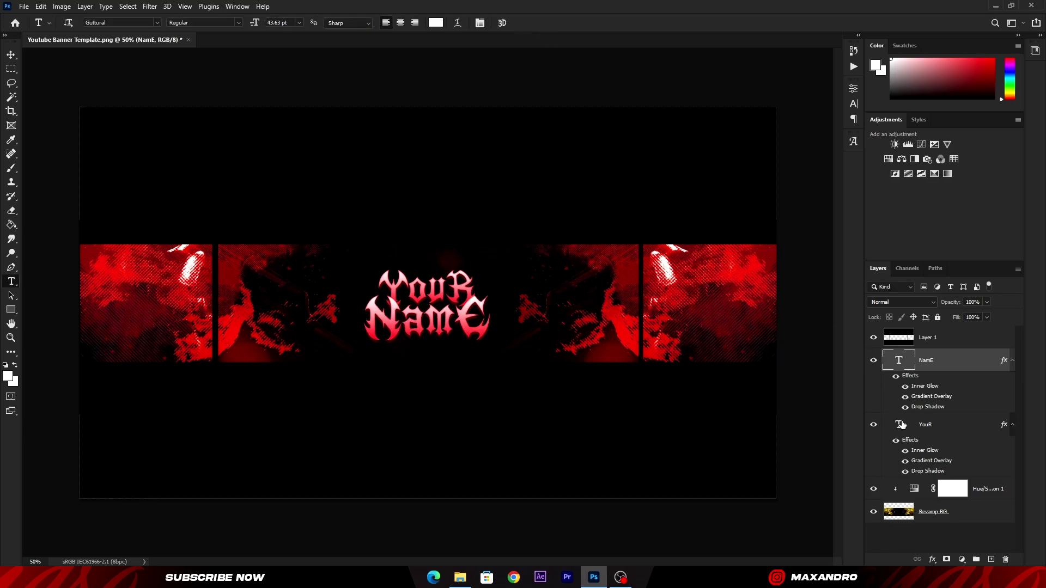
# Step: Scale the YouR text down to 75.05% so it sits centred above NamE
pyautogui.click(901, 424)
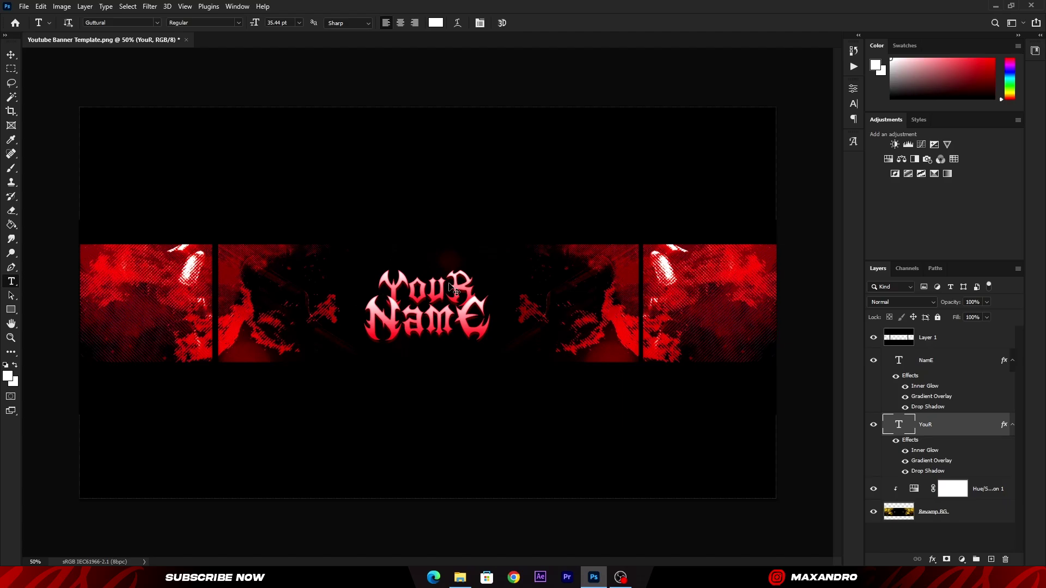
pyautogui.hotkey('ctrl', 't')
pyautogui.moveTo(474, 288); pyautogui.dragTo(448, 289)
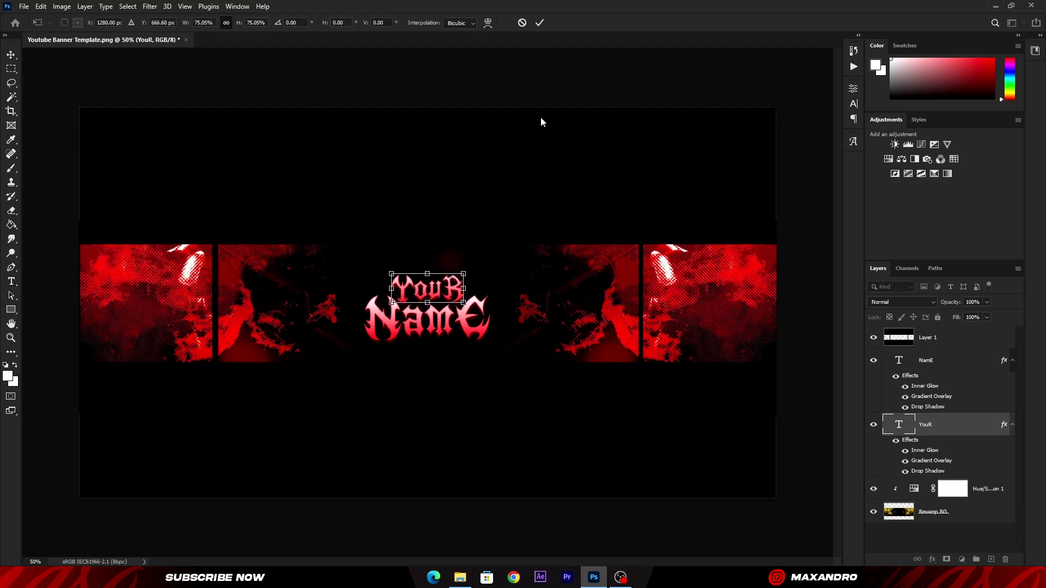
pyautogui.click(539, 22)
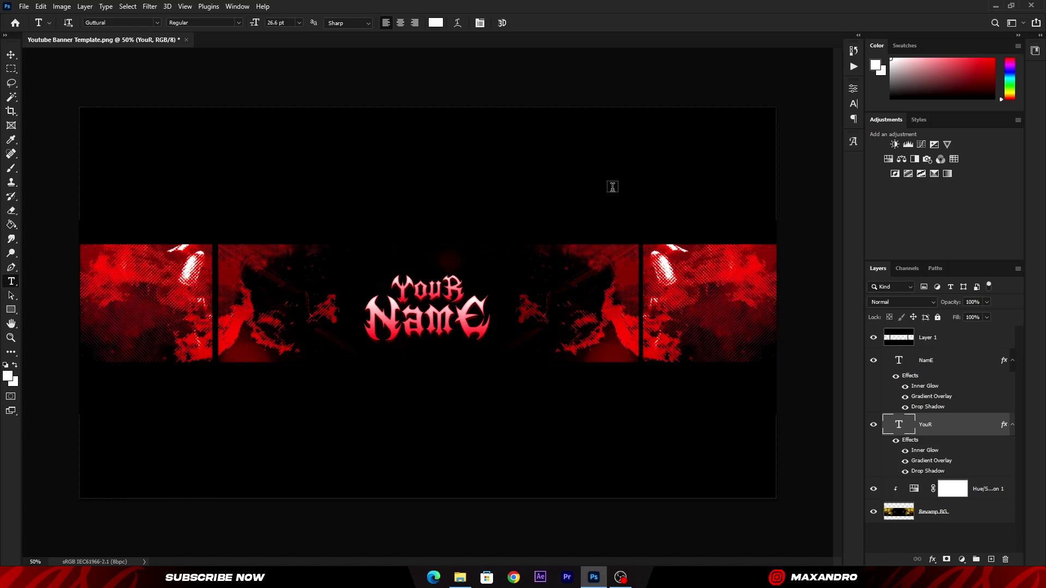
# Step: Add the text "Stay Connected" in Monument Extended at 7 pt just below the NamE text
pyautogui.click(895, 358)
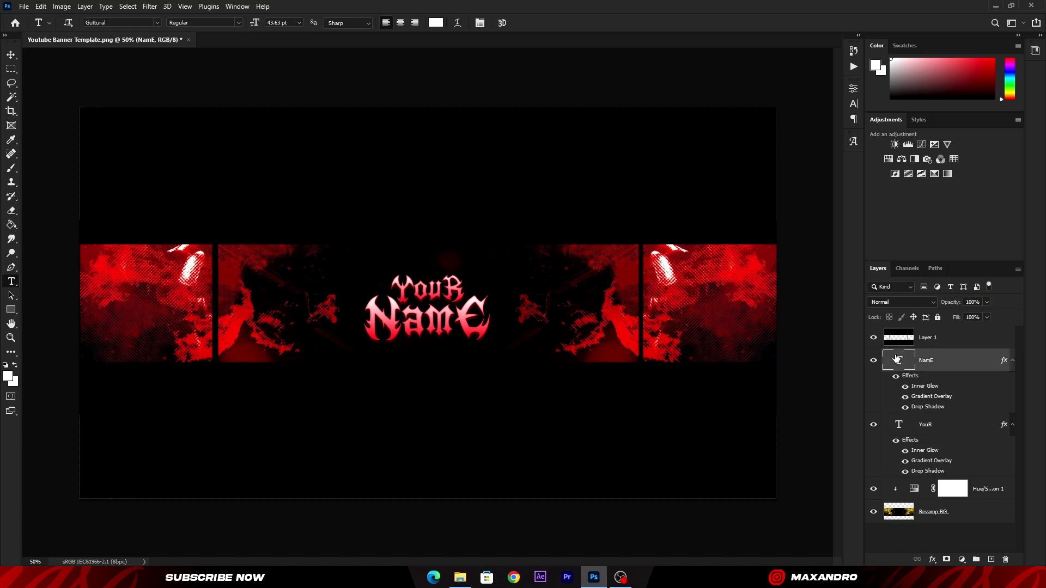
pyautogui.click(417, 258)
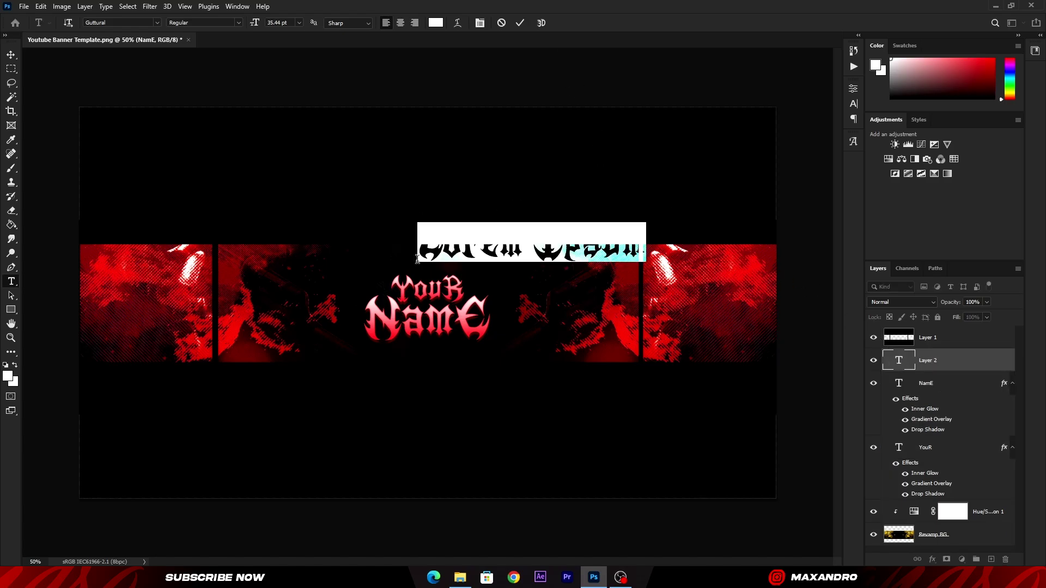
pyautogui.click(156, 23)
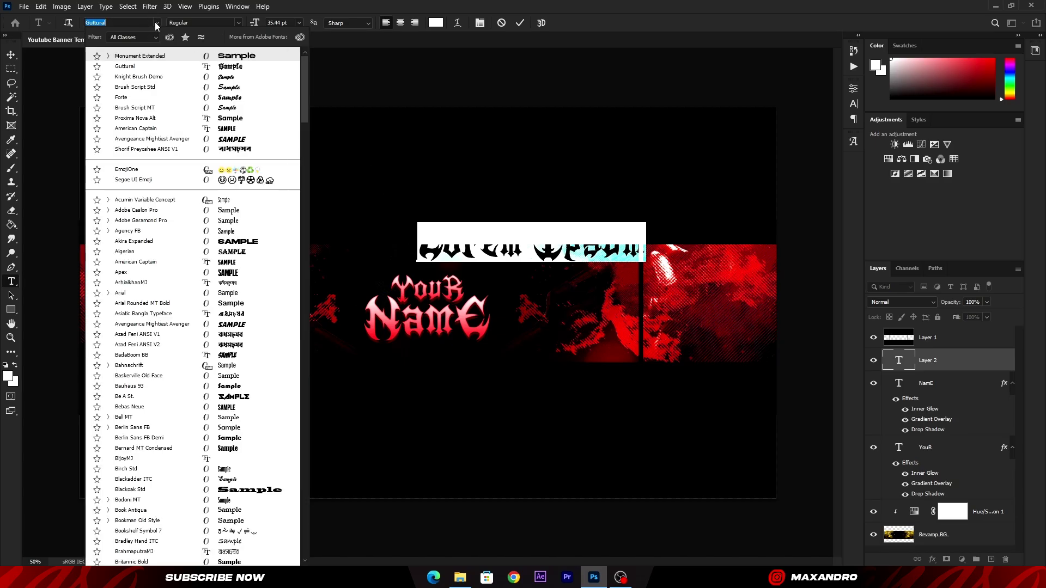
pyautogui.click(143, 60)
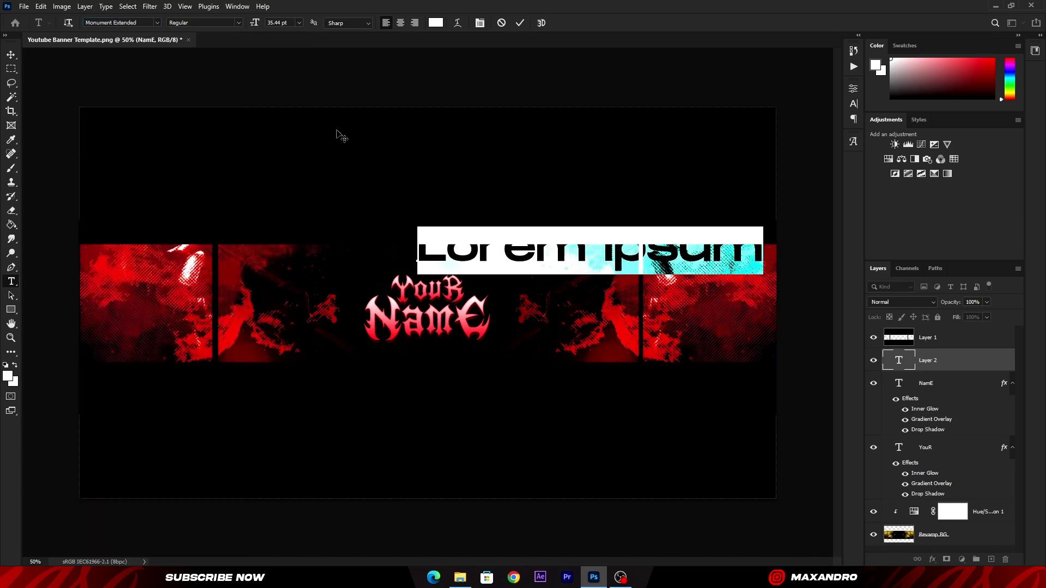
pyautogui.moveTo(260, 29); pyautogui.dragTo(246, 24)
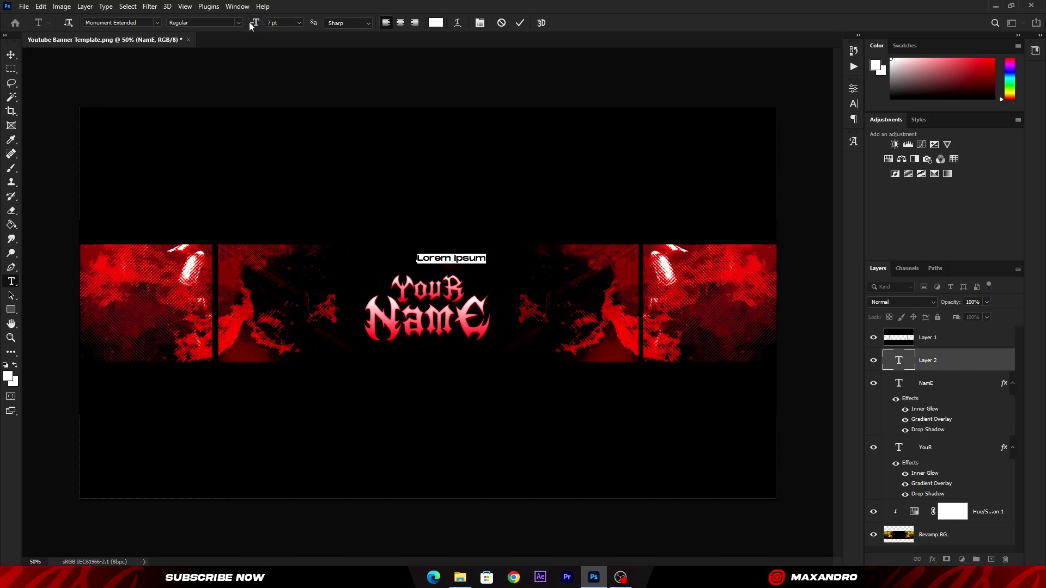
pyautogui.moveTo(499, 250); pyautogui.dragTo(482, 339)
pyautogui.press('BackSpace')
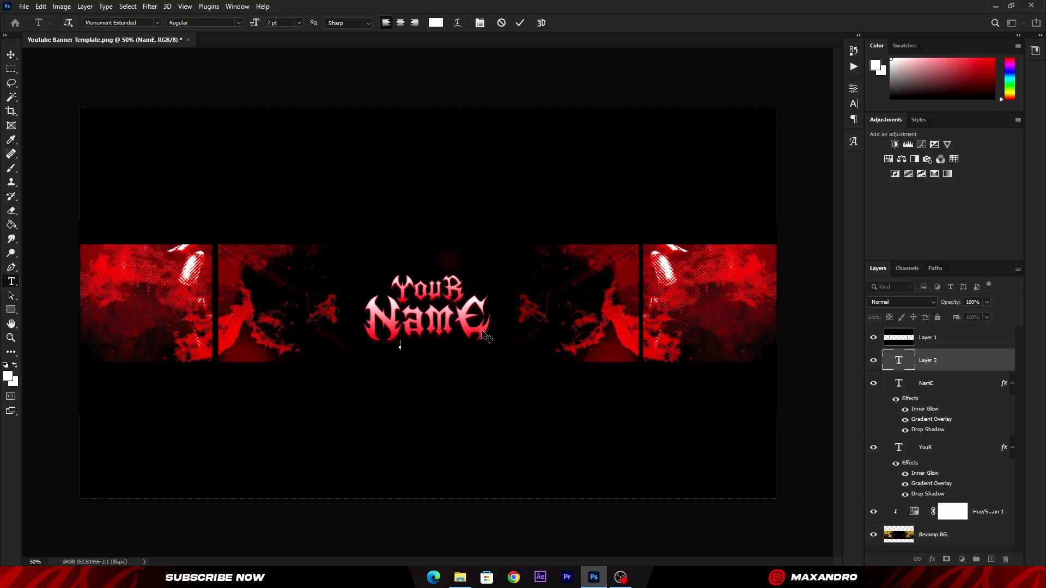
pyautogui.write('Stay Connected')
# Step: Recolour the Stay Connected text dark red, set its size to 5 pt and commit the text
pyautogui.doubleClick(900, 362)
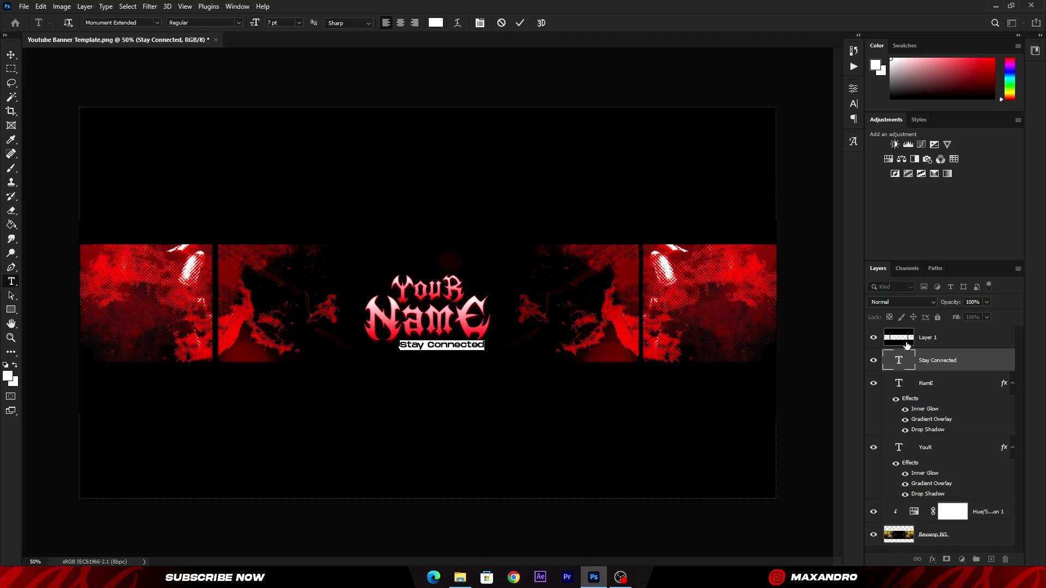
pyautogui.moveTo(974, 73); pyautogui.dragTo(1003, 76)
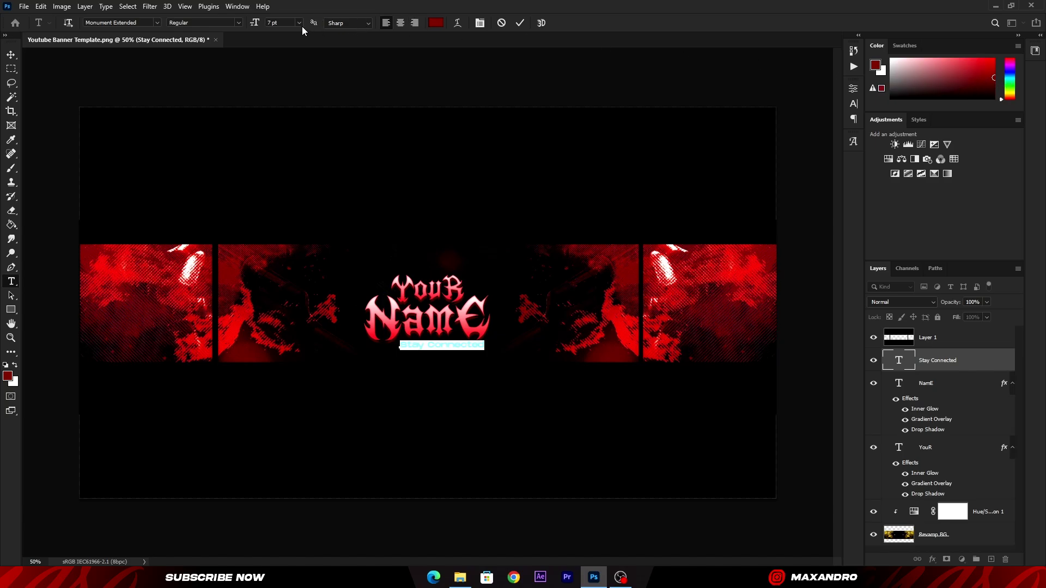
pyautogui.moveTo(256, 25); pyautogui.dragTo(256, 24)
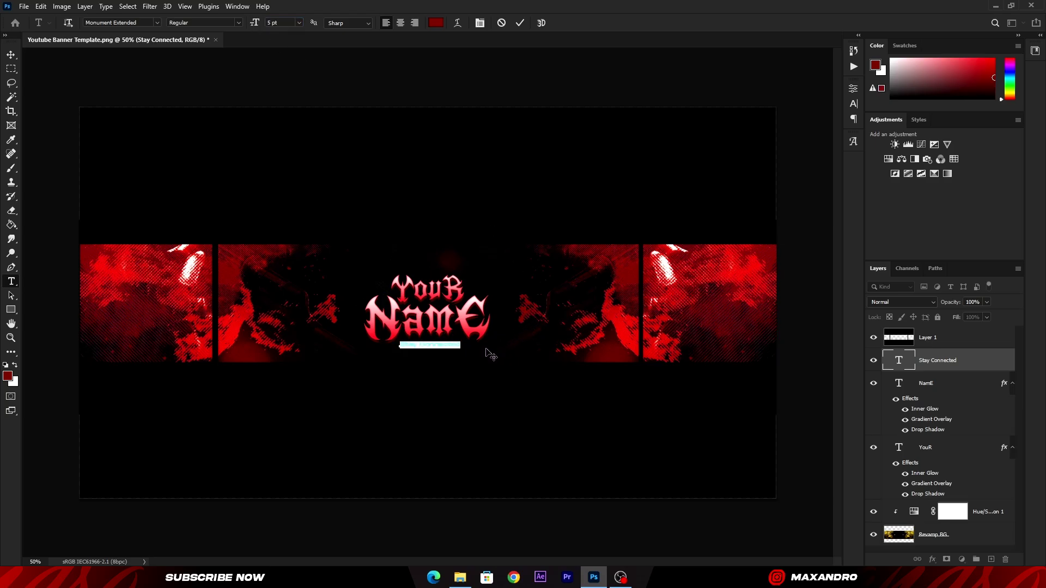
pyautogui.click(518, 27)
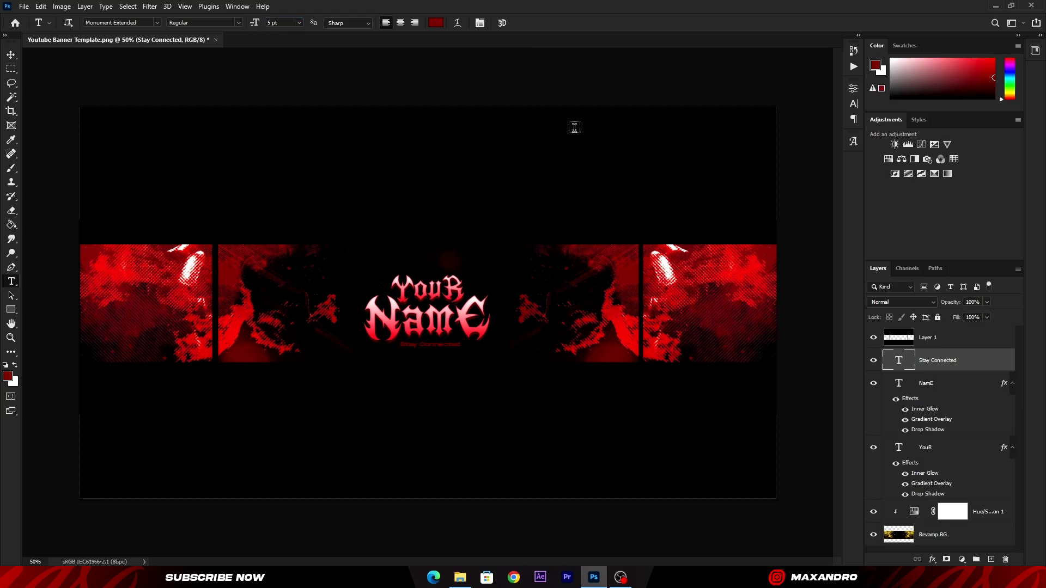
# Step: Switch to File Explorer and place the Lower Thirds image from the Gaming Revamp folder into the banner document
pyautogui.click(472, 581)
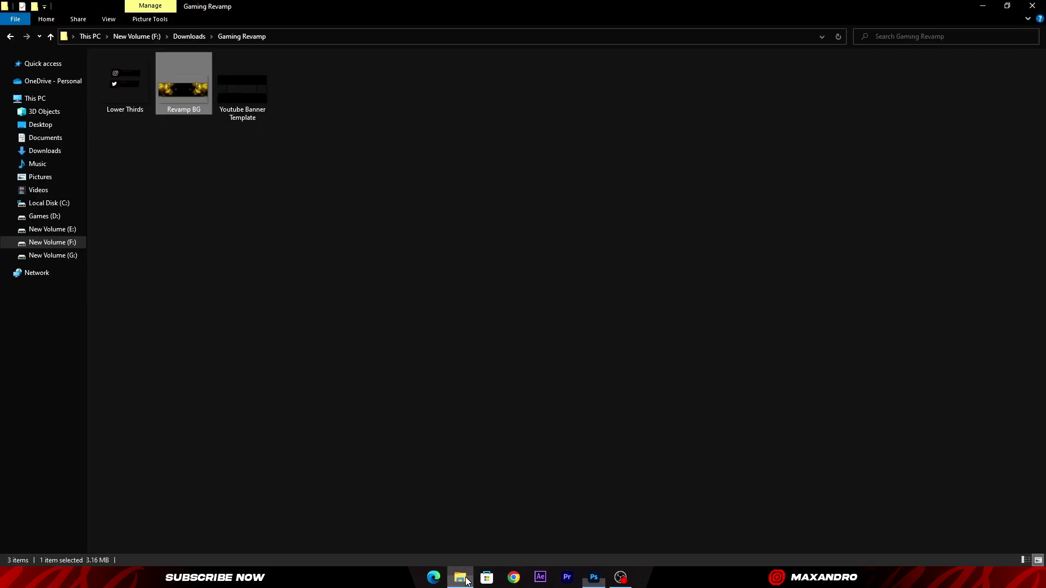
pyautogui.moveTo(119, 87); pyautogui.dragTo(480, 362)
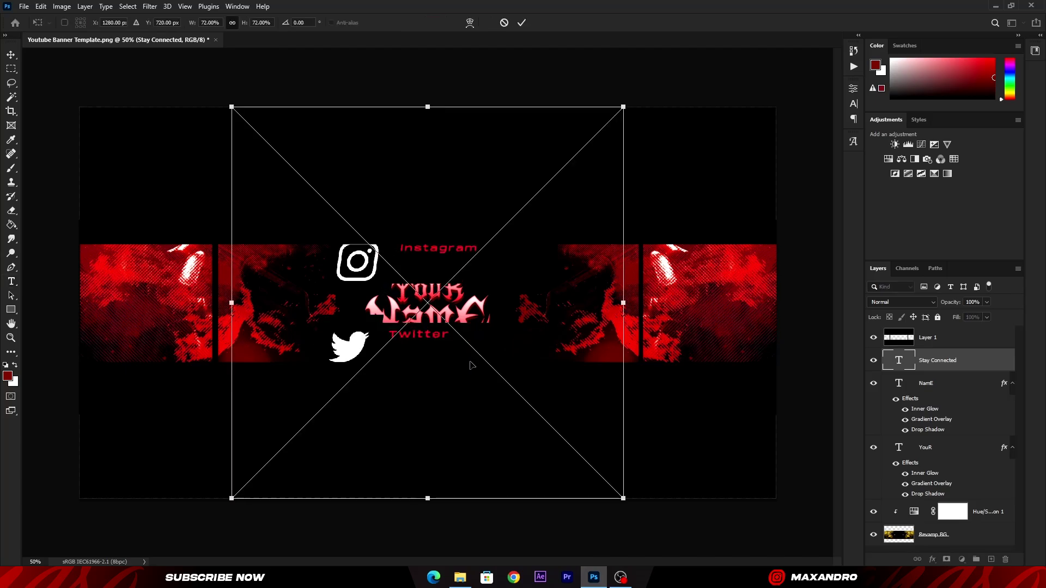
pyautogui.click(523, 22)
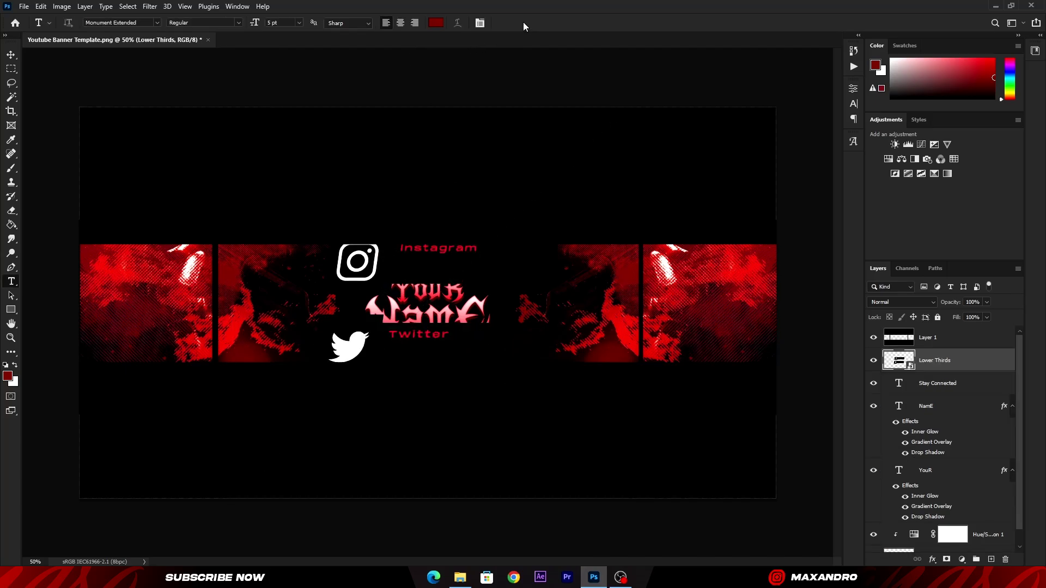
# Step: Move the Lower Thirds layer above Layer 1 and rasterize it
pyautogui.moveTo(900, 362); pyautogui.dragTo(902, 336)
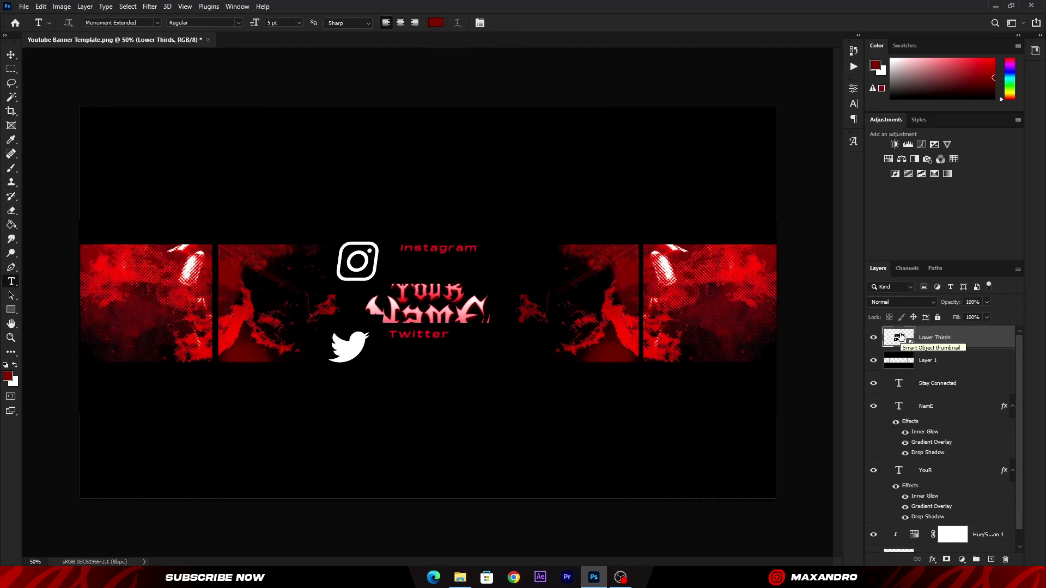
pyautogui.rightClick(982, 342)
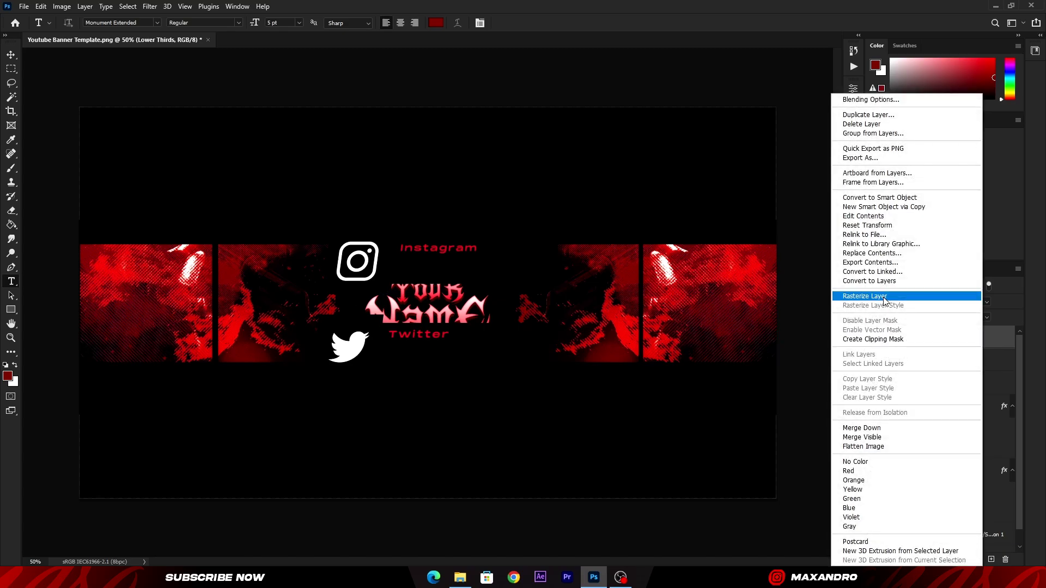
pyautogui.click(885, 298)
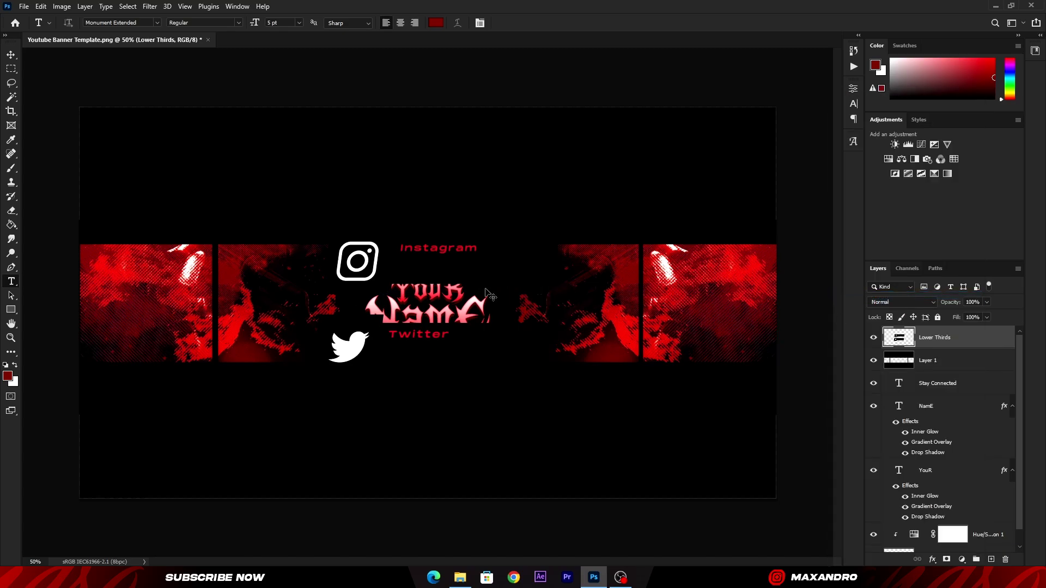
# Step: Scale the Lower Thirds graphic to 26.10% and place it to the left of the title text
pyautogui.hotkey('ctrl', 't')
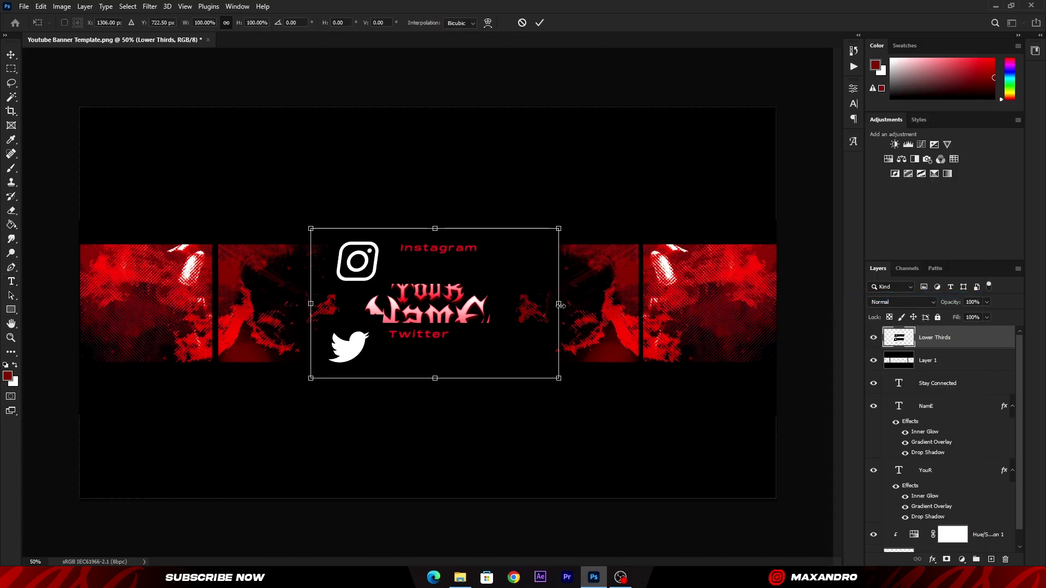
pyautogui.moveTo(560, 306); pyautogui.dragTo(374, 303)
pyautogui.moveTo(349, 305); pyautogui.dragTo(302, 320)
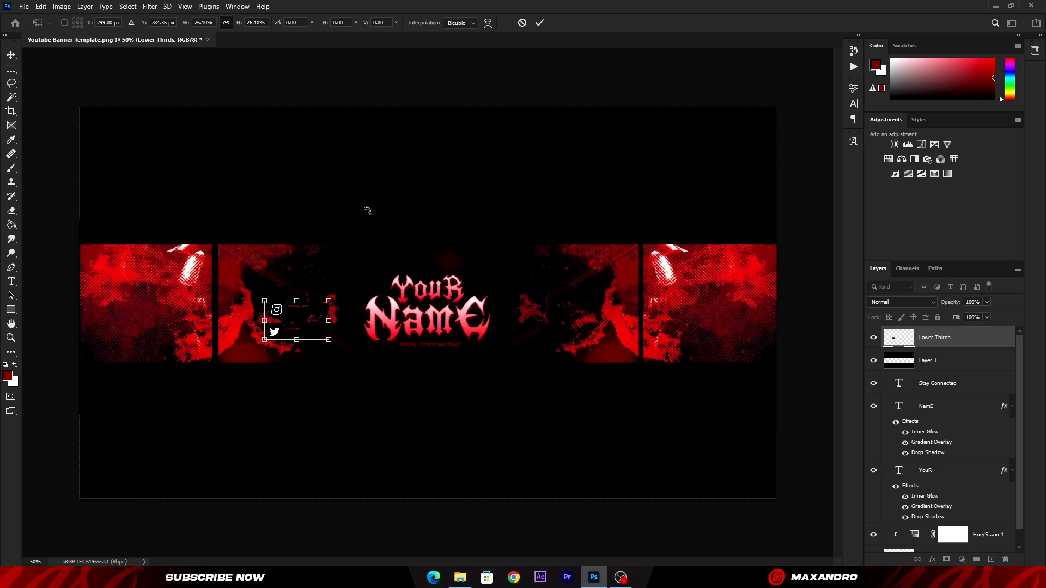
pyautogui.click(539, 22)
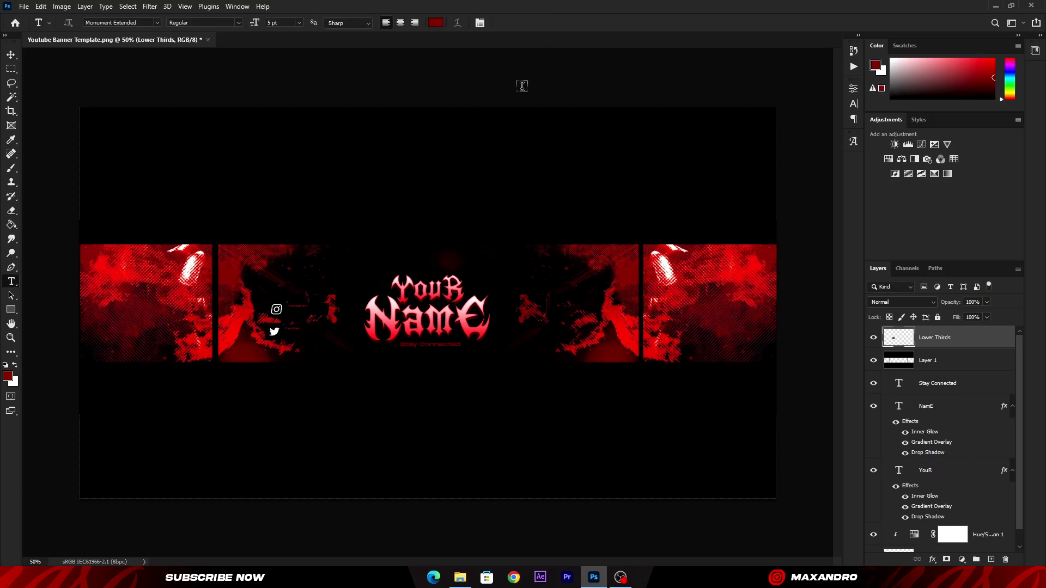
# Step: Select the Twitter part of the Lower Thirds graphic, move it to the right of the title and deselect
pyautogui.click(13, 72)
pyautogui.moveTo(336, 352); pyautogui.dragTo(252, 319)
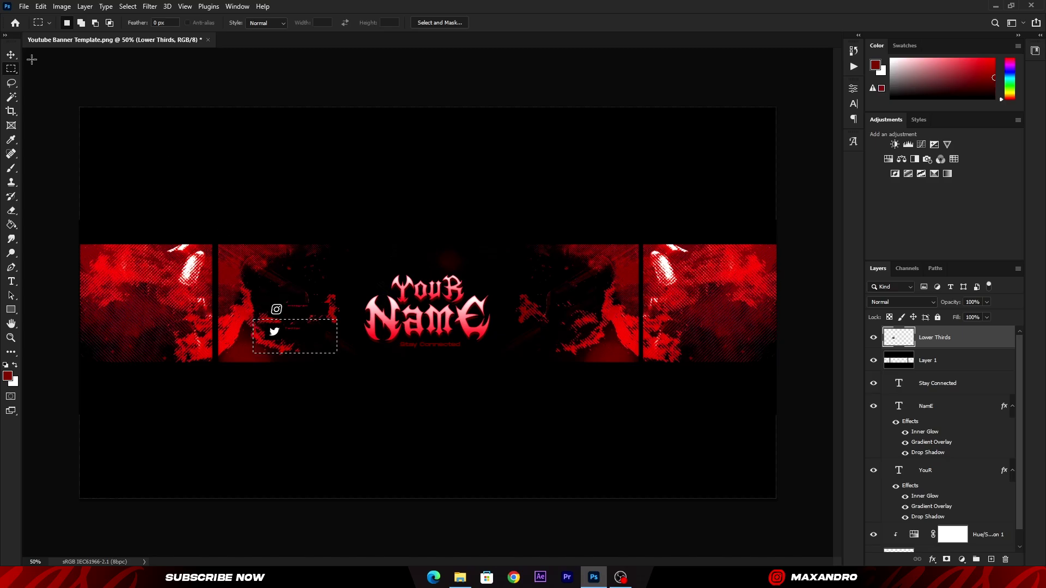
pyautogui.click(12, 57)
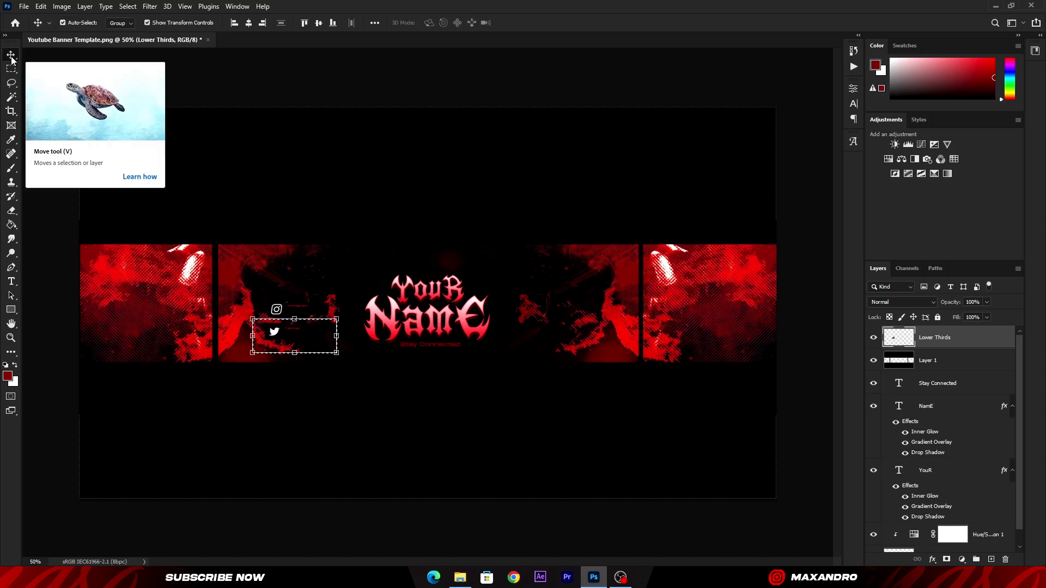
pyautogui.moveTo(313, 341); pyautogui.dragTo(573, 319)
pyautogui.click(539, 22)
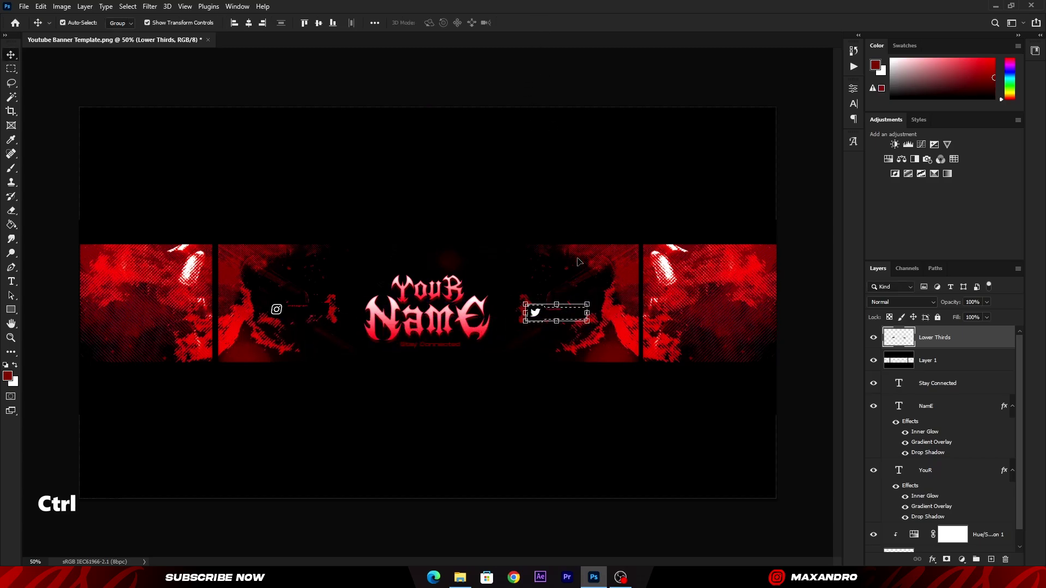
pyautogui.hotkey('ctrl', 'd')
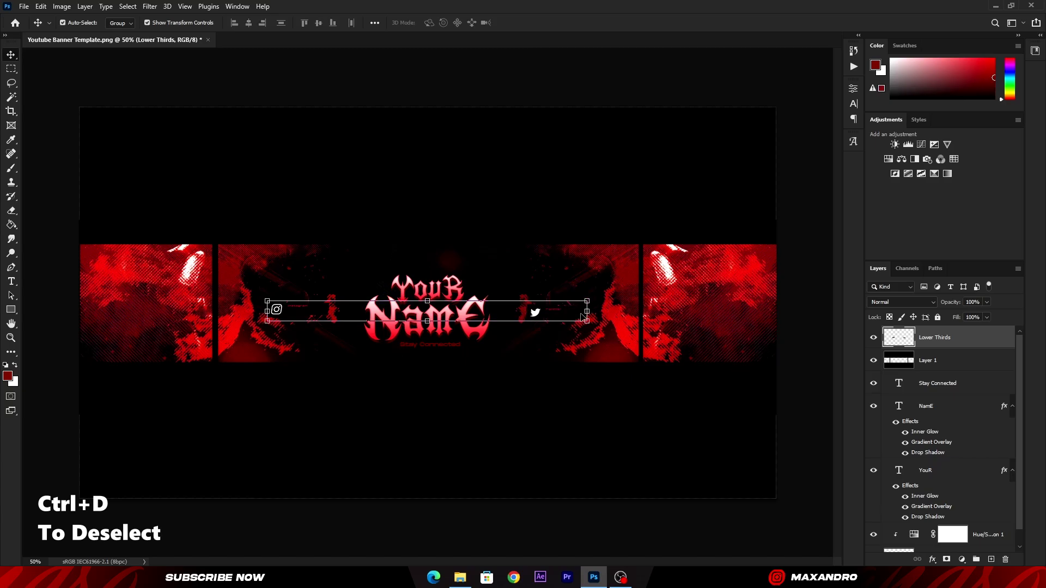
pyautogui.click(801, 326)
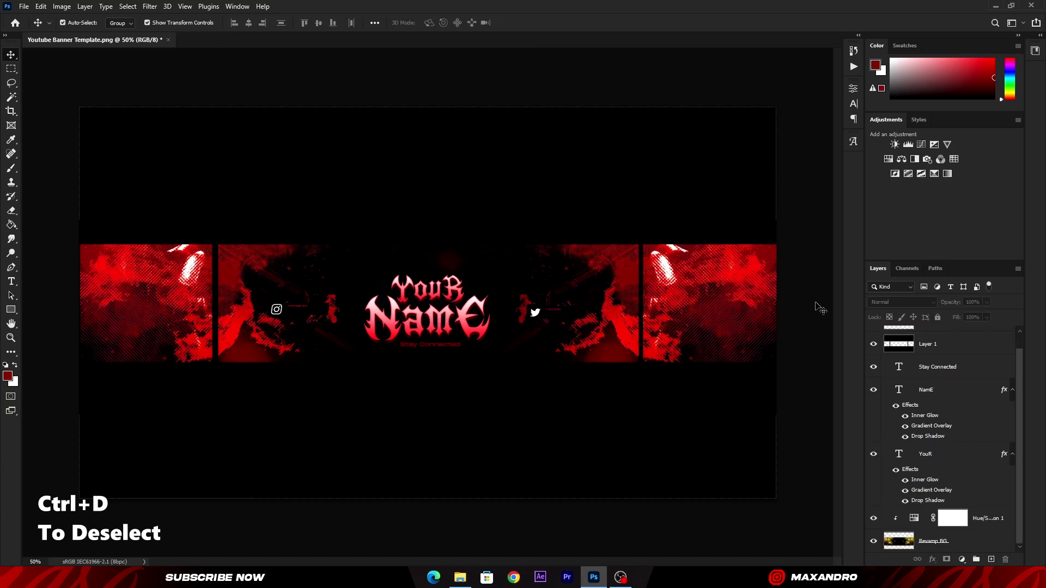
# Step: Duplicate the Stay Connected text layer, colour the copy white and change its text to "Your Name"
pyautogui.click(902, 369)
pyautogui.hotkey('ctrl', 'j')
pyautogui.doubleClick(902, 368)
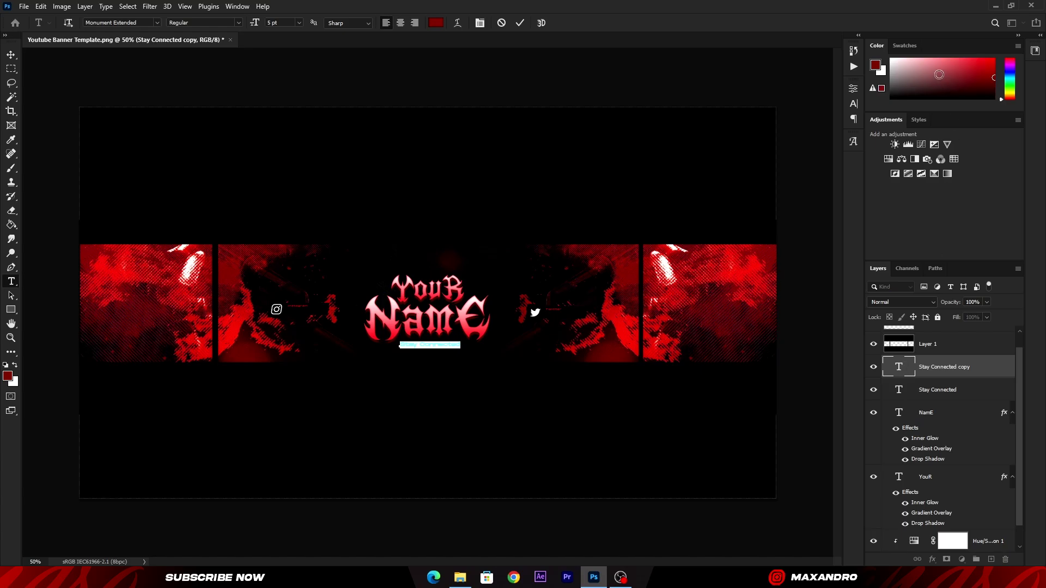
pyautogui.click(891, 59)
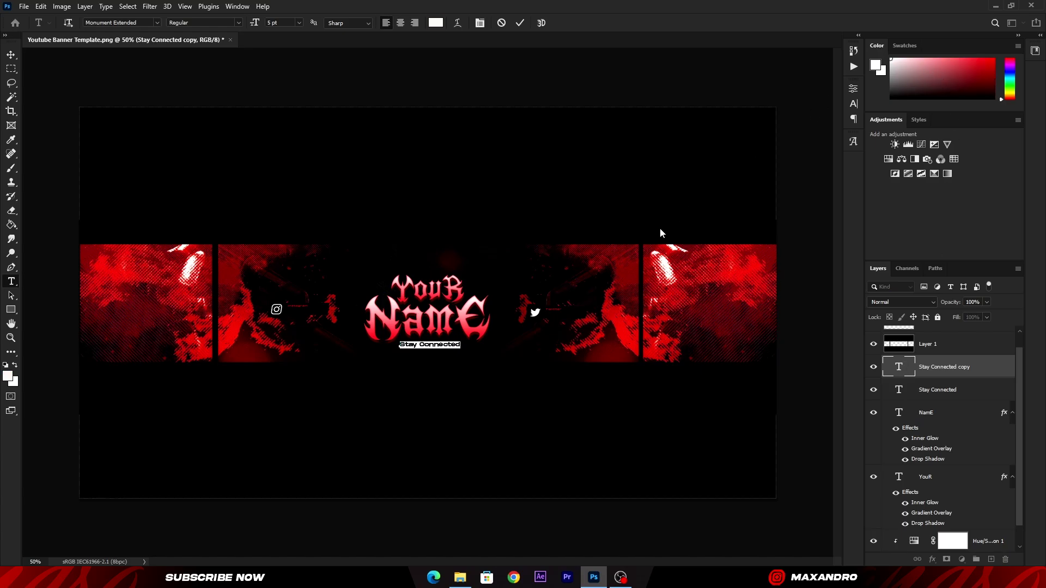
pyautogui.moveTo(493, 360); pyautogui.dragTo(414, 290)
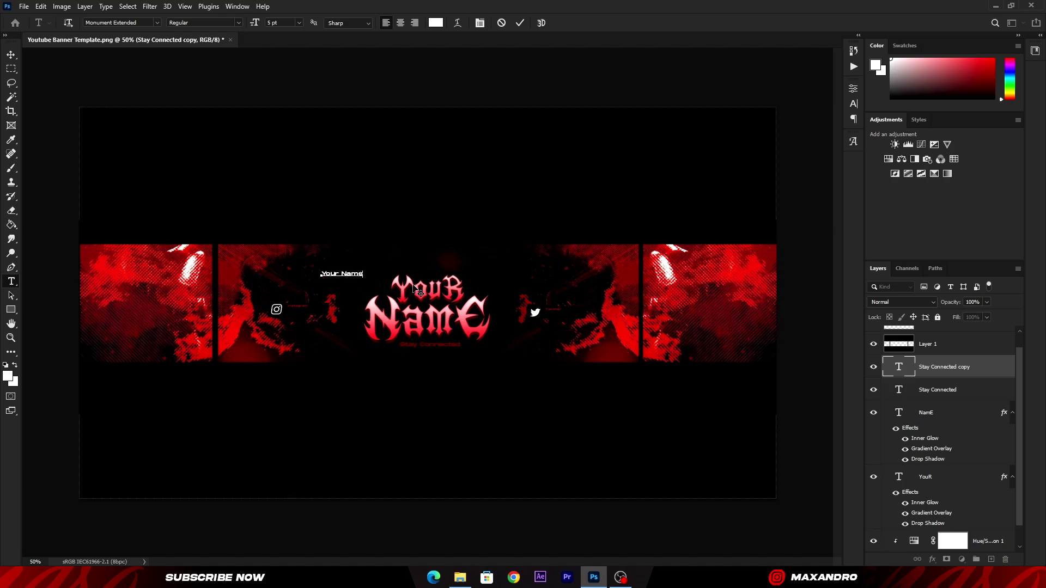
# Step: Reduce the font size of the Your Name text and place it beside the Instagram icon
pyautogui.hotkey('ctrl', 'a')
pyautogui.moveTo(252, 22); pyautogui.dragTo(247, 23)
pyautogui.moveTo(392, 254); pyautogui.dragTo(357, 287)
pyautogui.click(520, 23)
pyautogui.press('v')
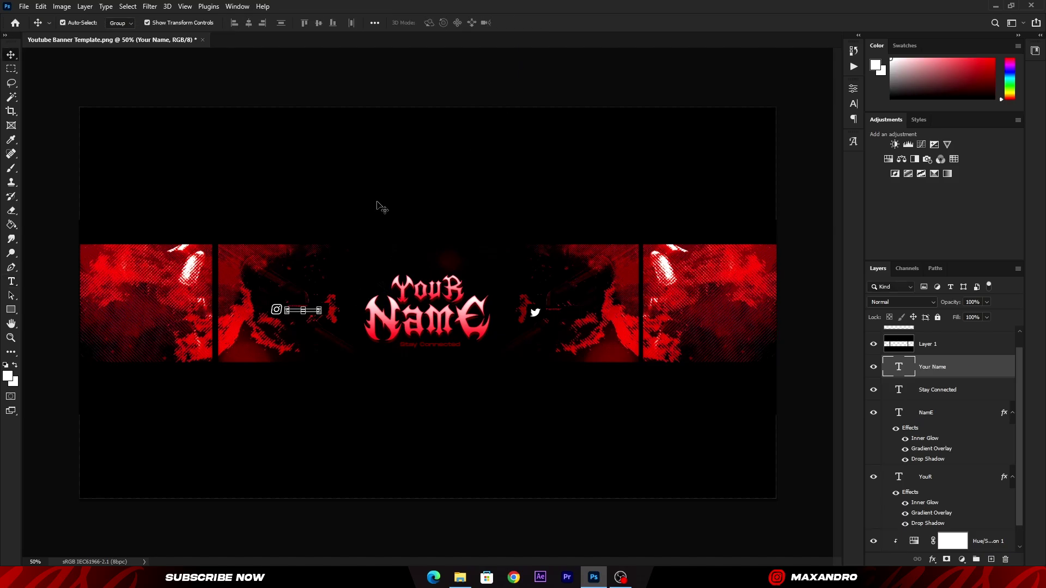
# Step: Move the Your Name layer to the top of the layer stack, above Lower Thirds
pyautogui.click(326, 311)
pyautogui.press('Delete')
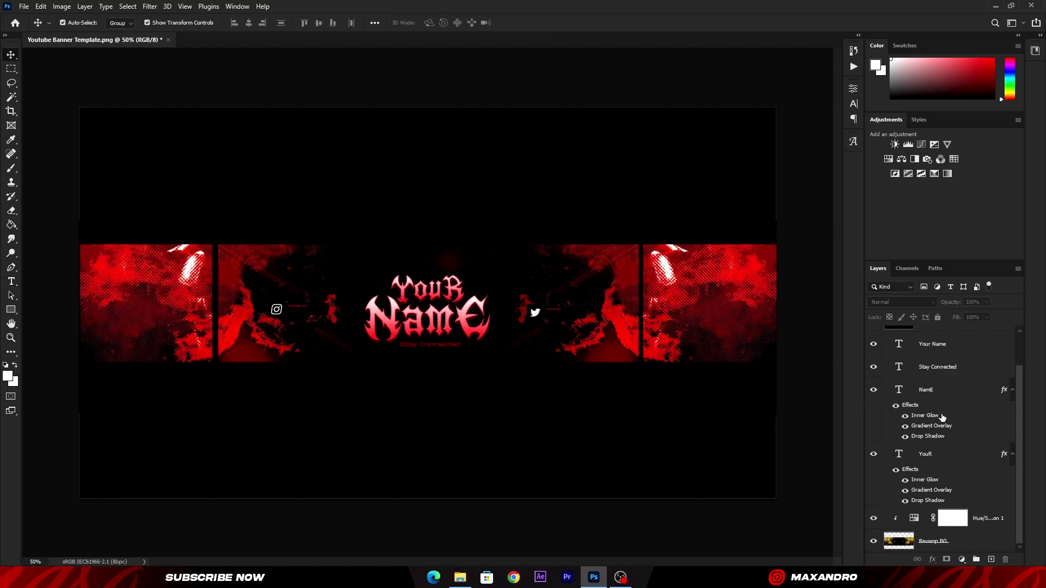
pyautogui.scroll(2, 942, 416)
pyautogui.moveTo(899, 387); pyautogui.dragTo(907, 339)
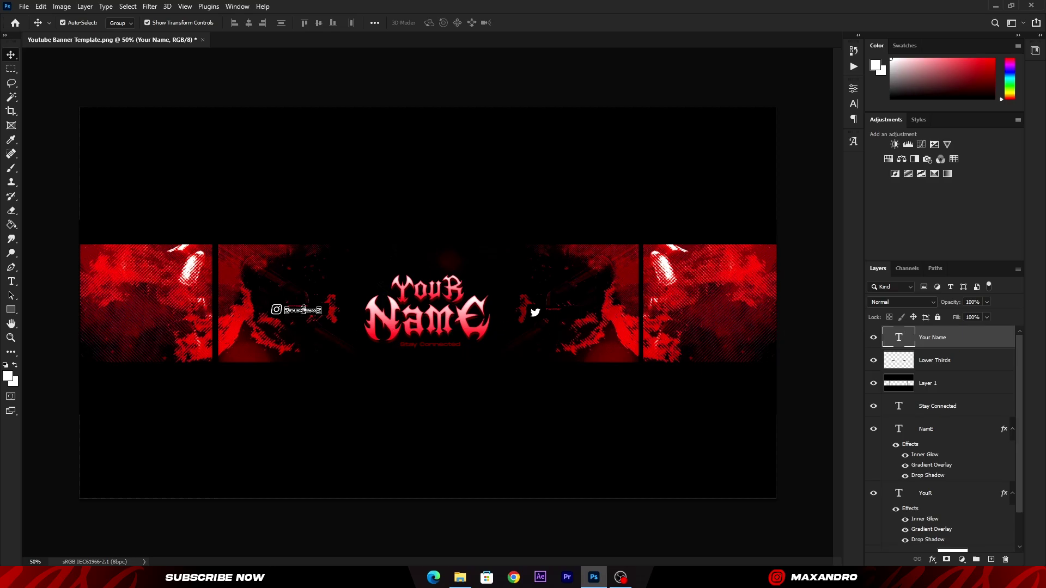
# Step: Skew the Your Name text beside the Instagram icon horizontally by -6.89° and apply the transform
pyautogui.moveTo(314, 316); pyautogui.dragTo(315, 315)
pyautogui.hotkey('ctrl', 't')
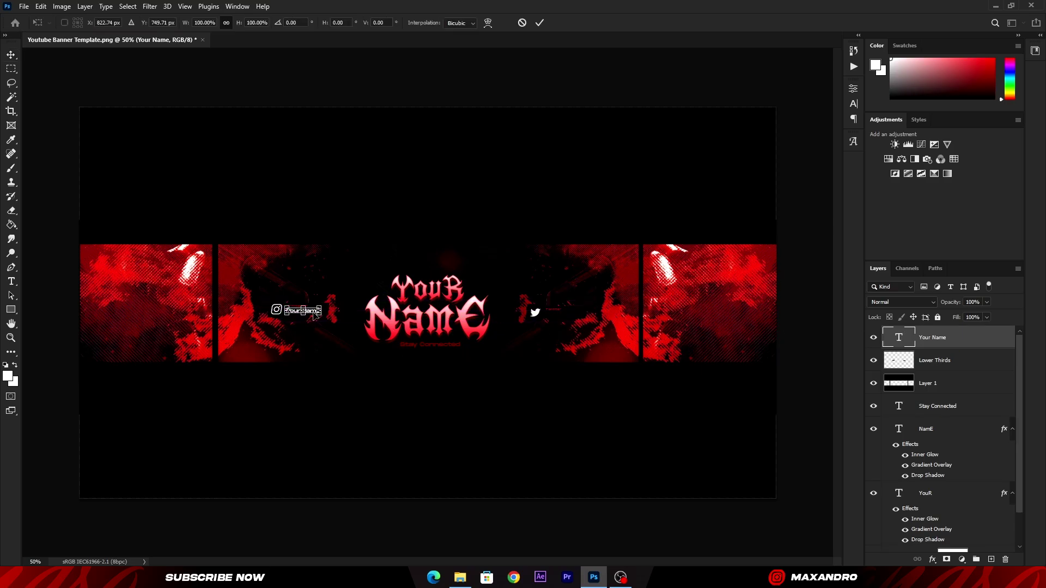
pyautogui.scroll(3, 315, 314)
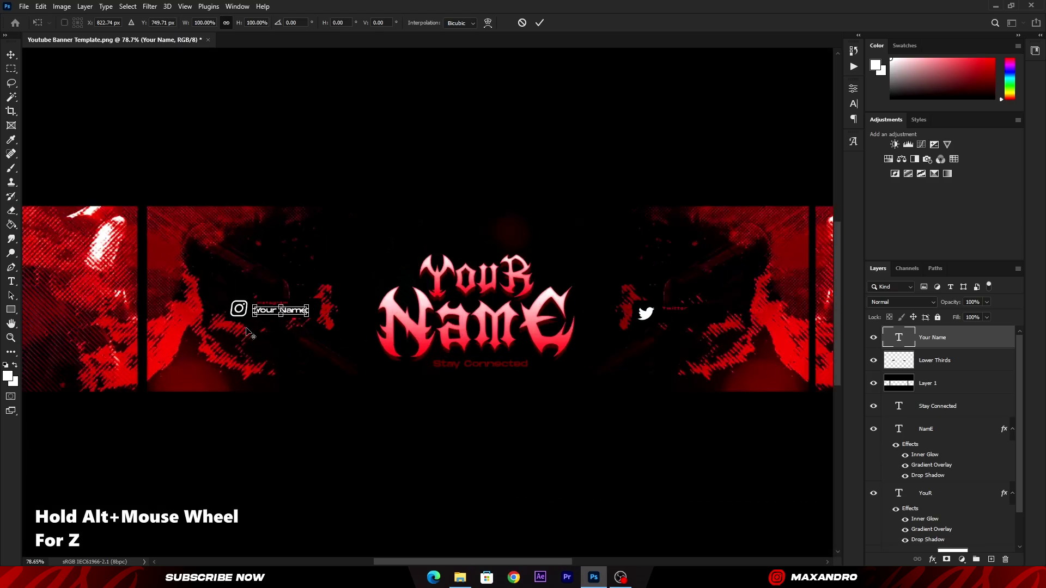
pyautogui.scroll(2, 314, 317)
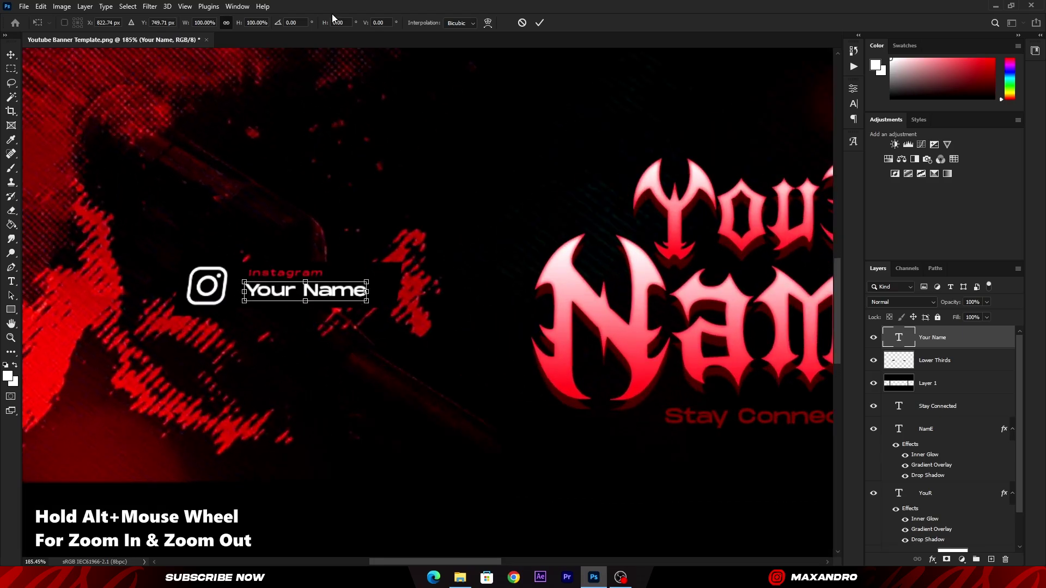
pyautogui.moveTo(326, 24); pyautogui.dragTo(274, 27)
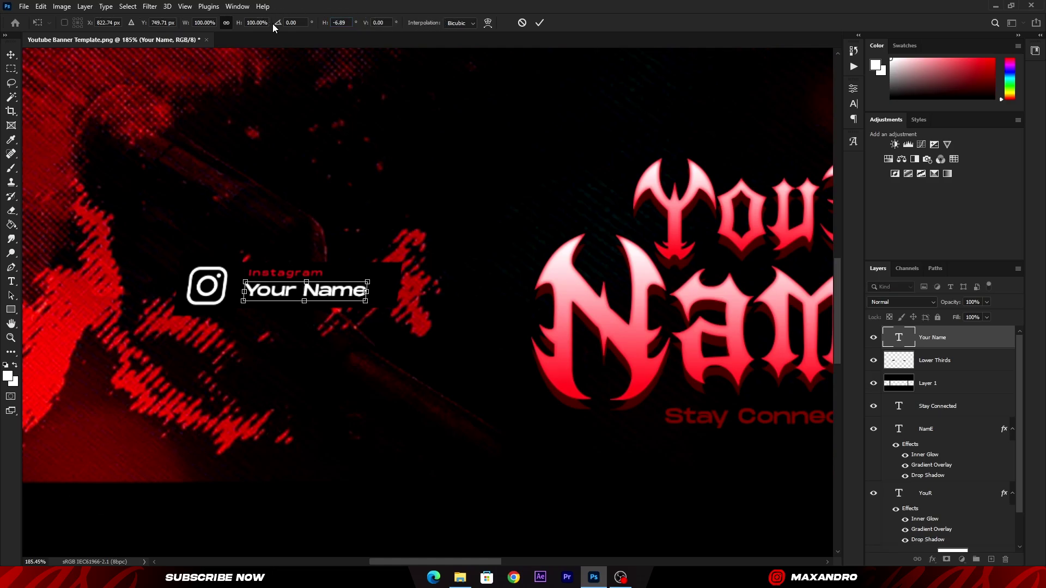
pyautogui.click(539, 22)
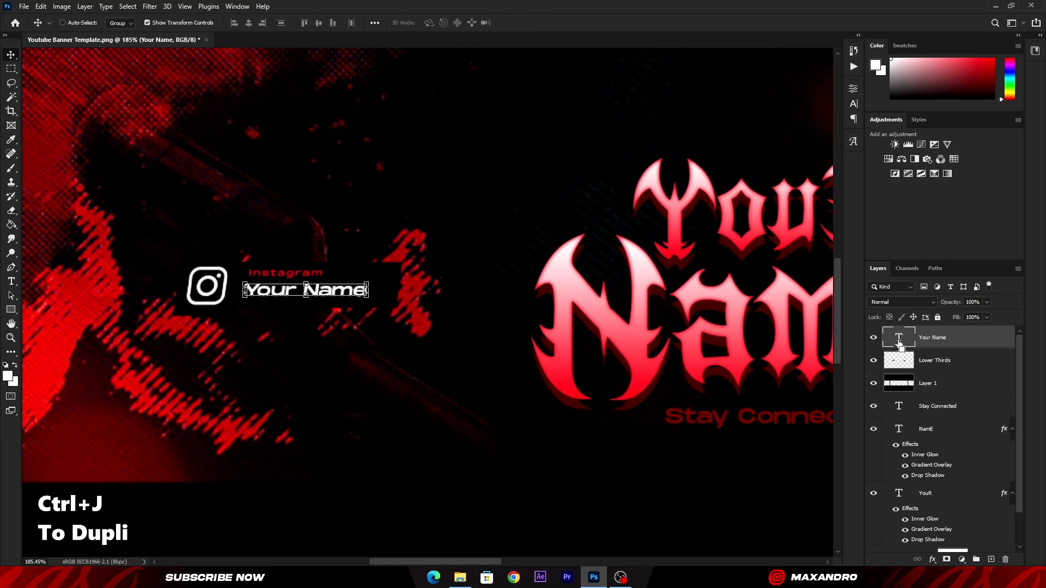
# Step: Duplicate the Your Name text layer and place the copy beside the Twitter icon
pyautogui.hotkey('ctrl', 'j')
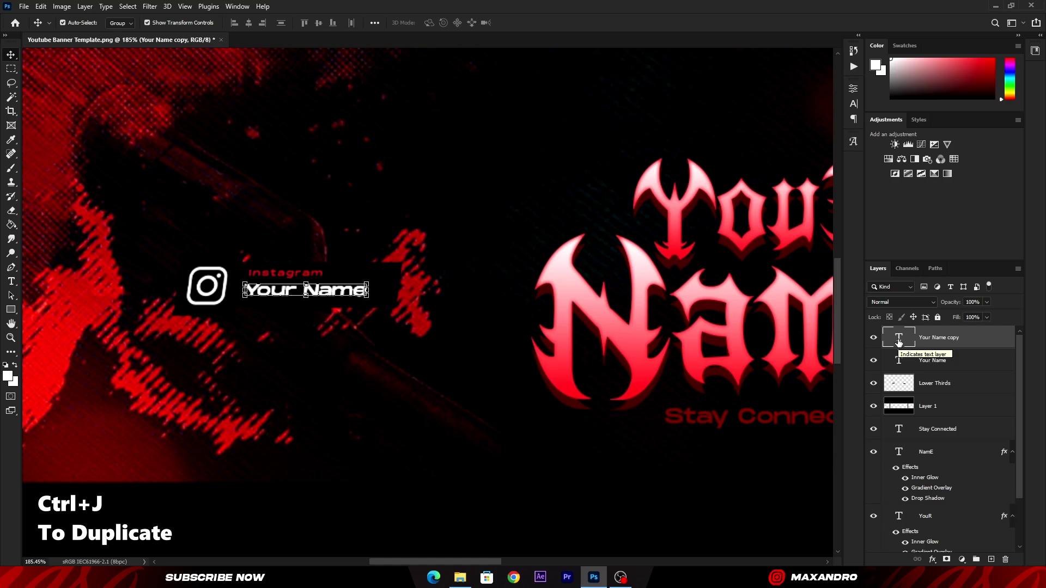
pyautogui.scroll(-4, 690, 323)
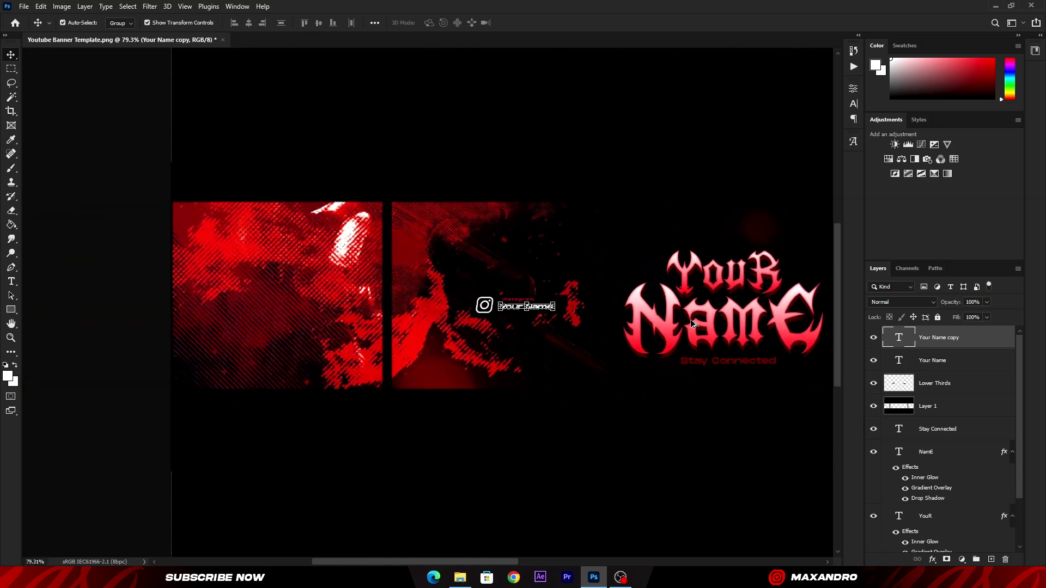
pyautogui.scroll(-2, 691, 319)
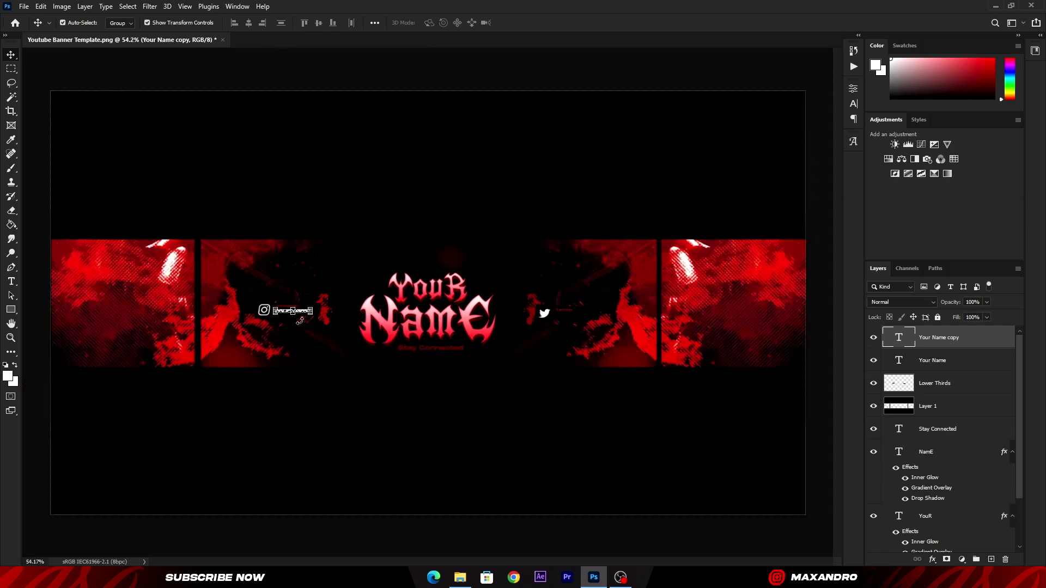
pyautogui.moveTo(305, 313); pyautogui.dragTo(581, 317)
pyautogui.scroll(1, 410, 316)
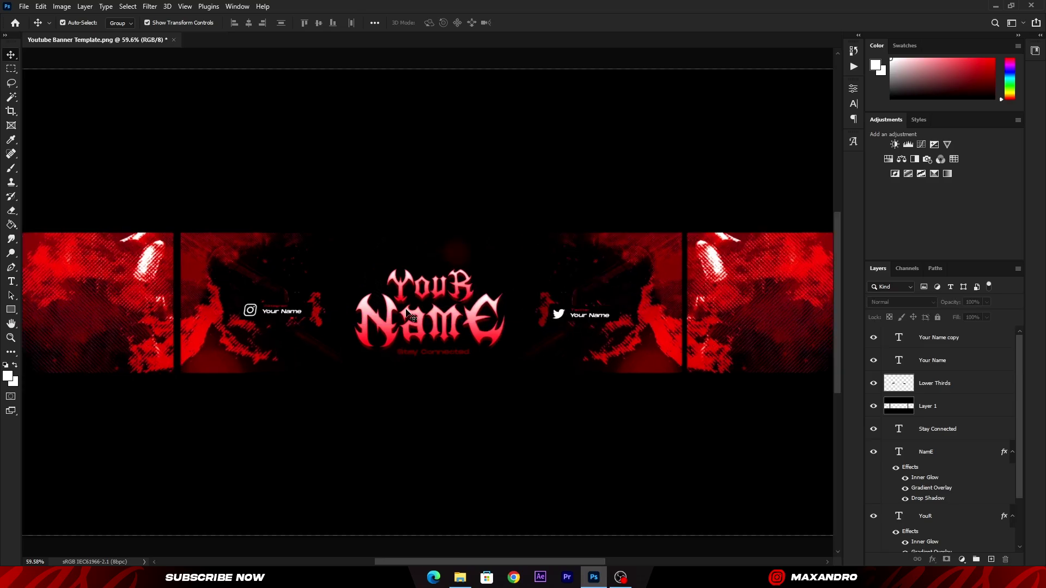
# Step: Move Layer 1 to the top of the layer stack and add an empty layer directly beneath it
pyautogui.moveTo(913, 407); pyautogui.dragTo(909, 334)
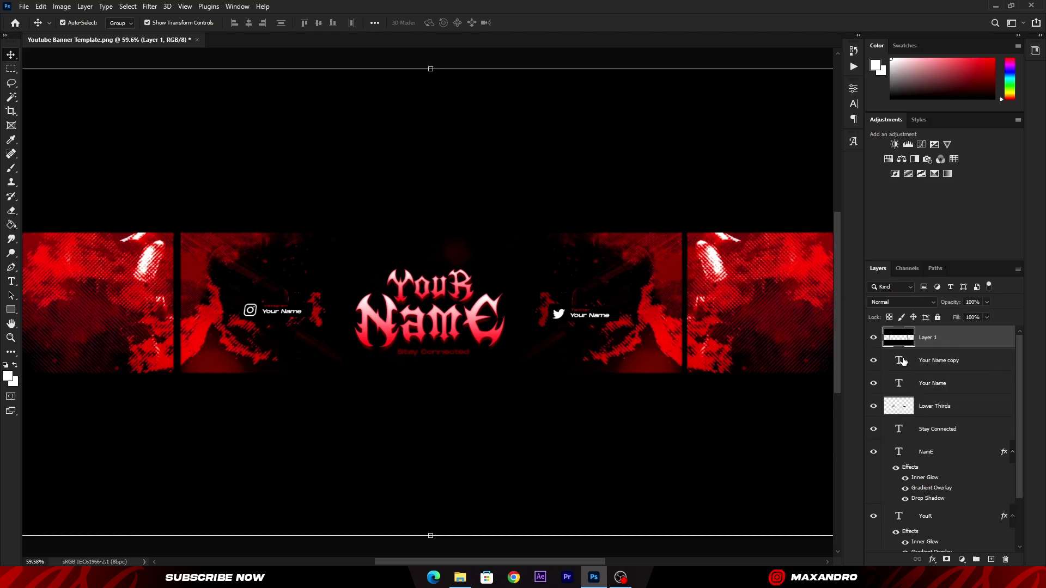
pyautogui.click(904, 362)
pyautogui.click(990, 560)
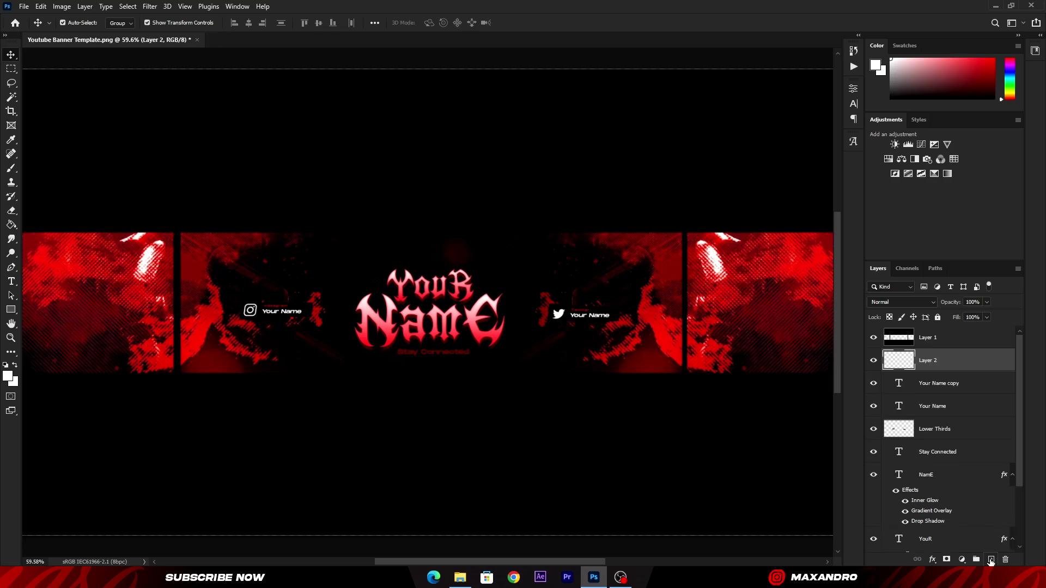
# Step: Paint a white glow above the title on Layer 2 with a 2165 px brush at 0% hardness
pyautogui.click(889, 70)
pyautogui.moveTo(889, 69); pyautogui.dragTo(886, 55)
pyautogui.click(9, 169)
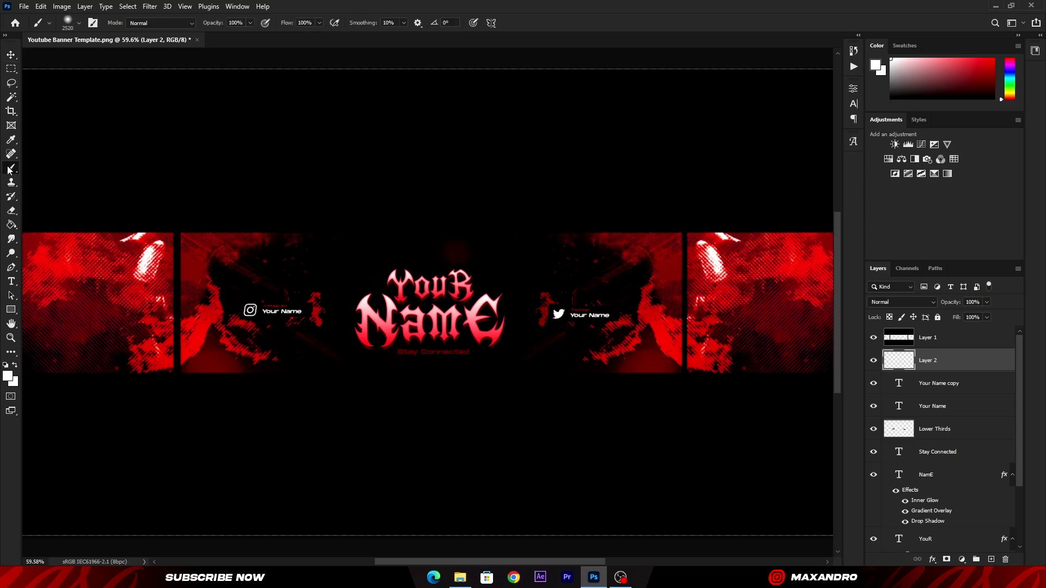
pyautogui.click(80, 24)
pyautogui.click(123, 57)
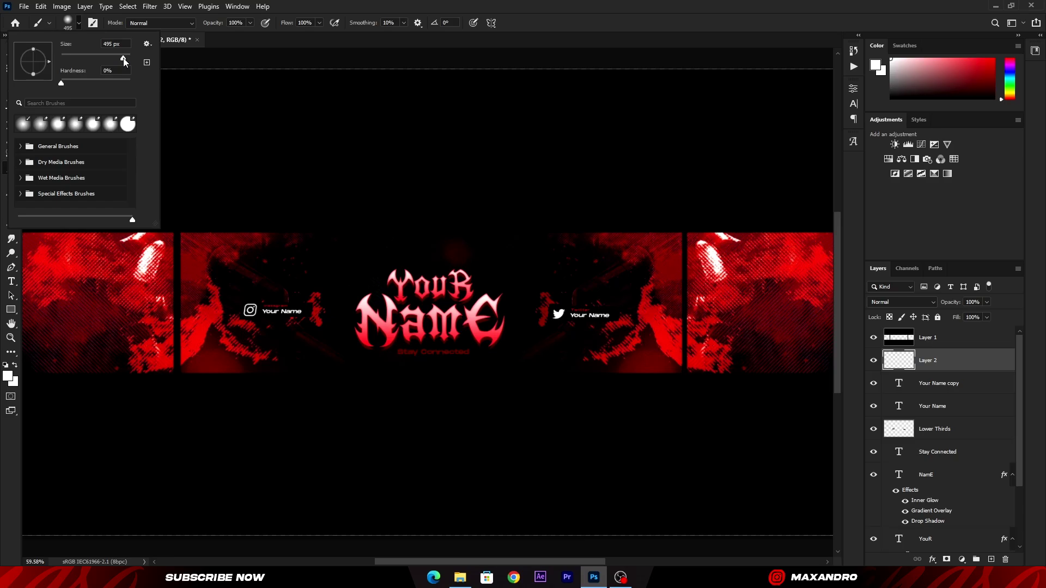
pyautogui.moveTo(124, 60); pyautogui.dragTo(126, 58)
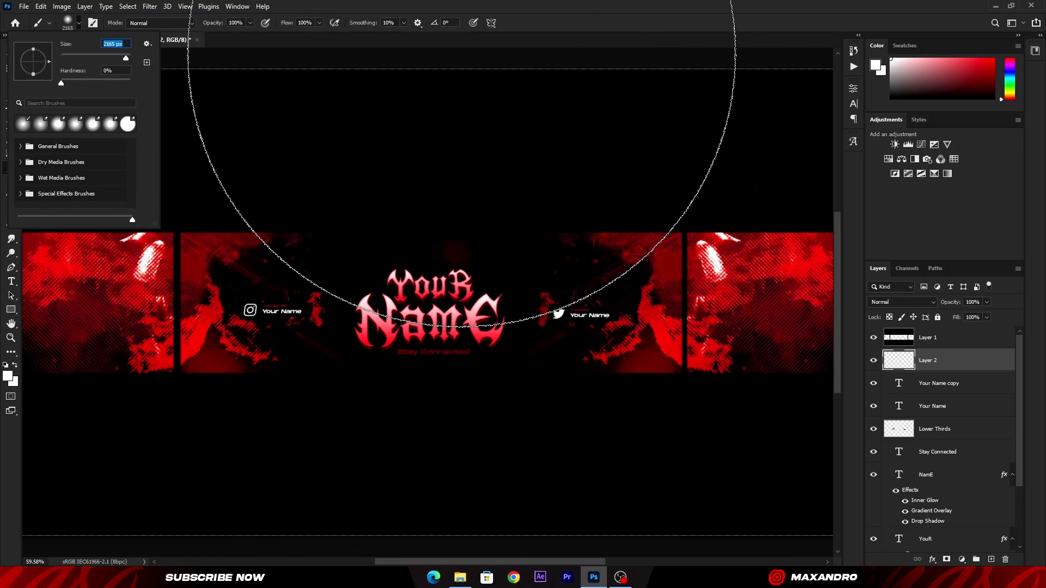
pyautogui.click(543, 162)
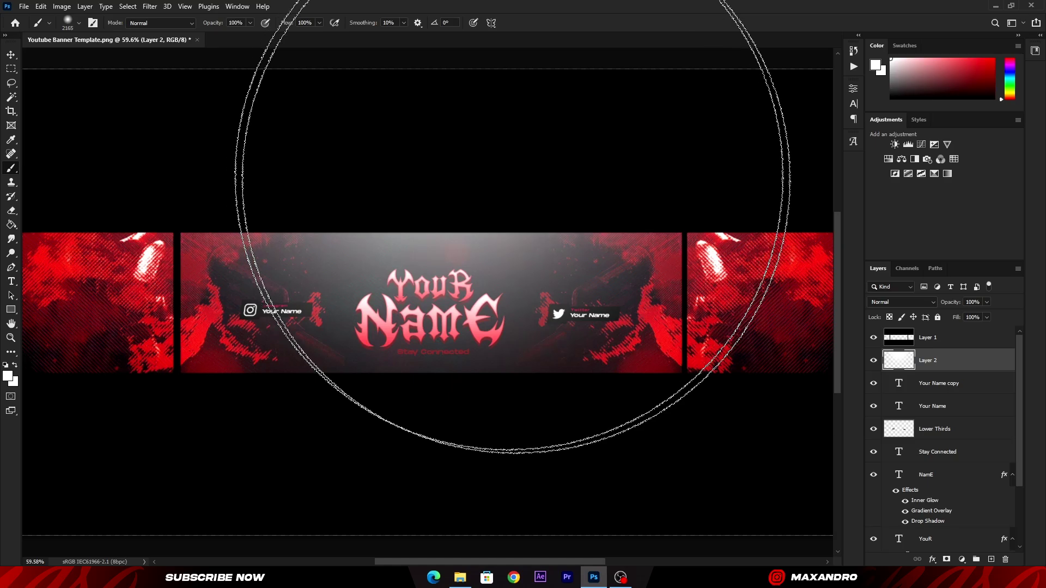
# Step: Set Layer 2's blend mode to Screen and its fill to 18%, leaving no layer selected
pyautogui.click(913, 303)
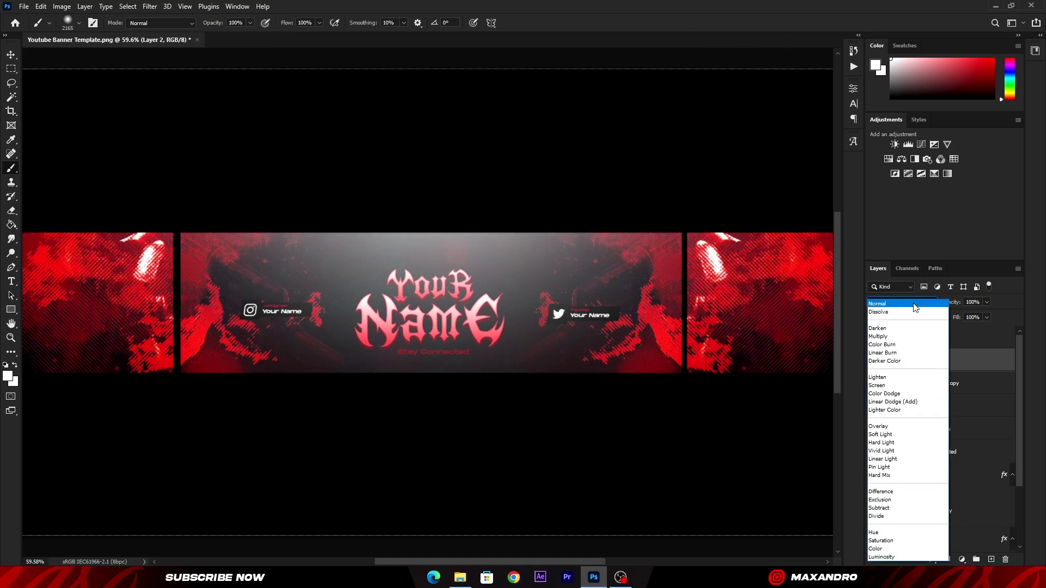
pyautogui.click(890, 385)
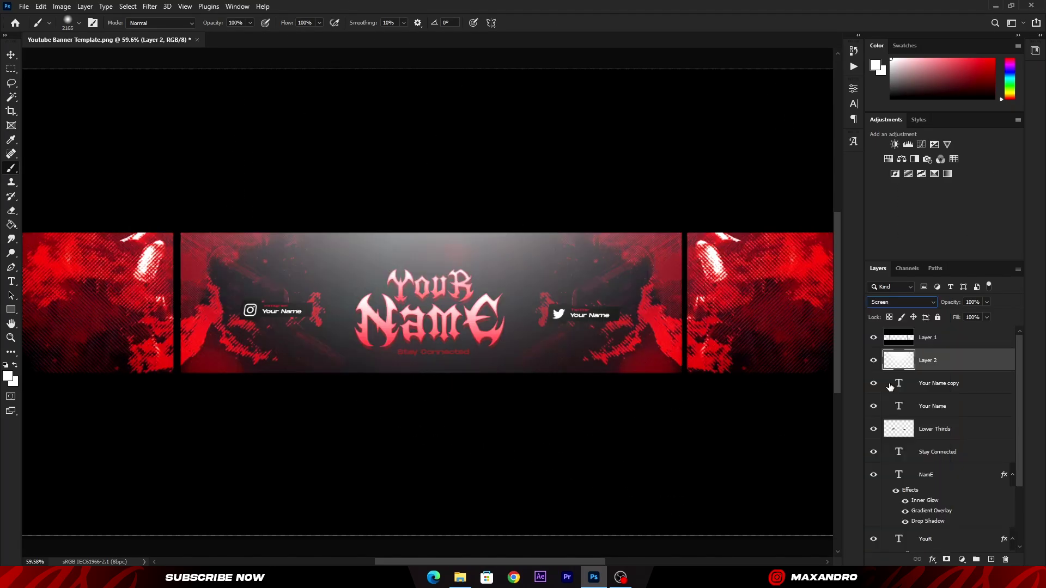
pyautogui.click(986, 317)
pyautogui.moveTo(987, 331); pyautogui.dragTo(936, 327)
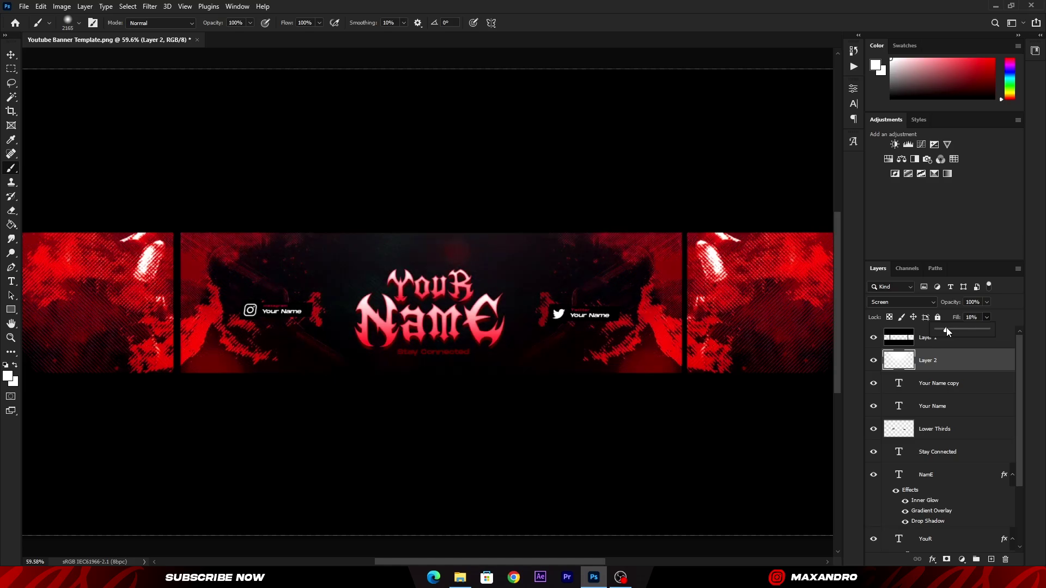
pyautogui.click(947, 337)
pyautogui.press('v')
pyautogui.scroll(-3, 602, 225)
pyautogui.scroll(2, 603, 224)
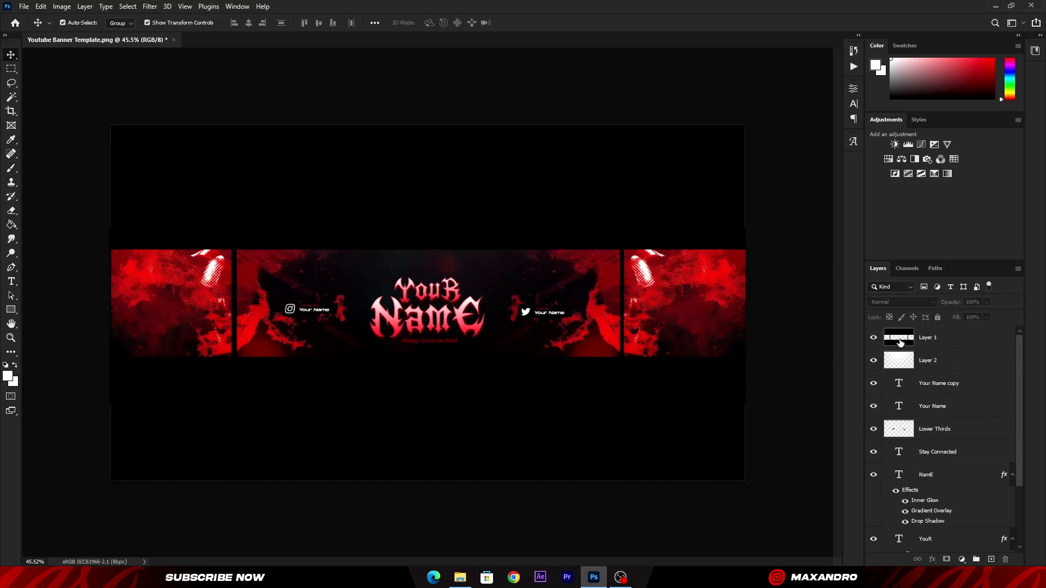
# Step: Select the full-width banner strip on Layer 1, clear the template frame inside it and deselect
pyautogui.click(11, 69)
pyautogui.moveTo(107, 249); pyautogui.dragTo(746, 355)
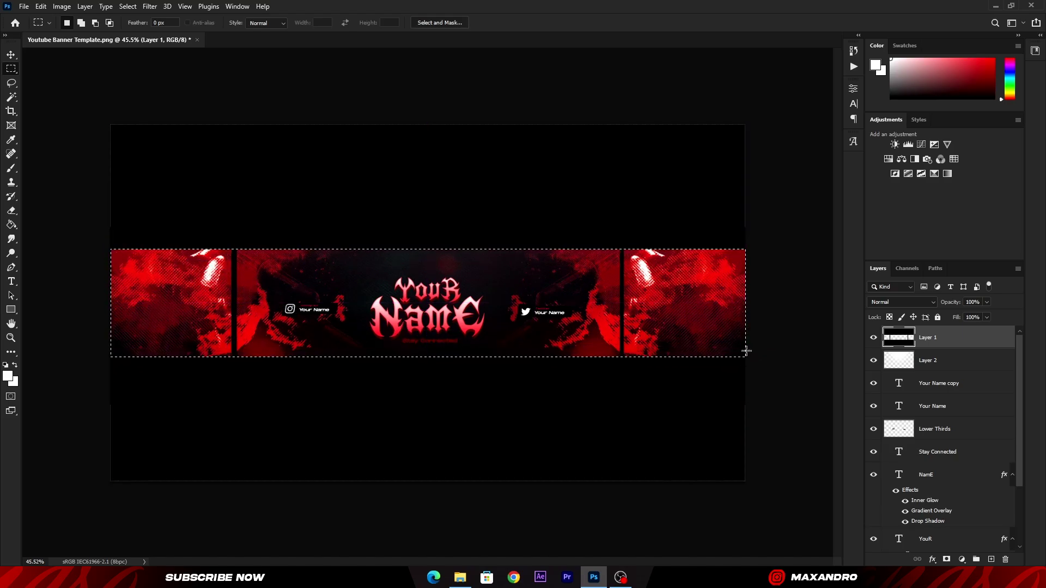
pyautogui.click(41, 6)
pyautogui.click(54, 123)
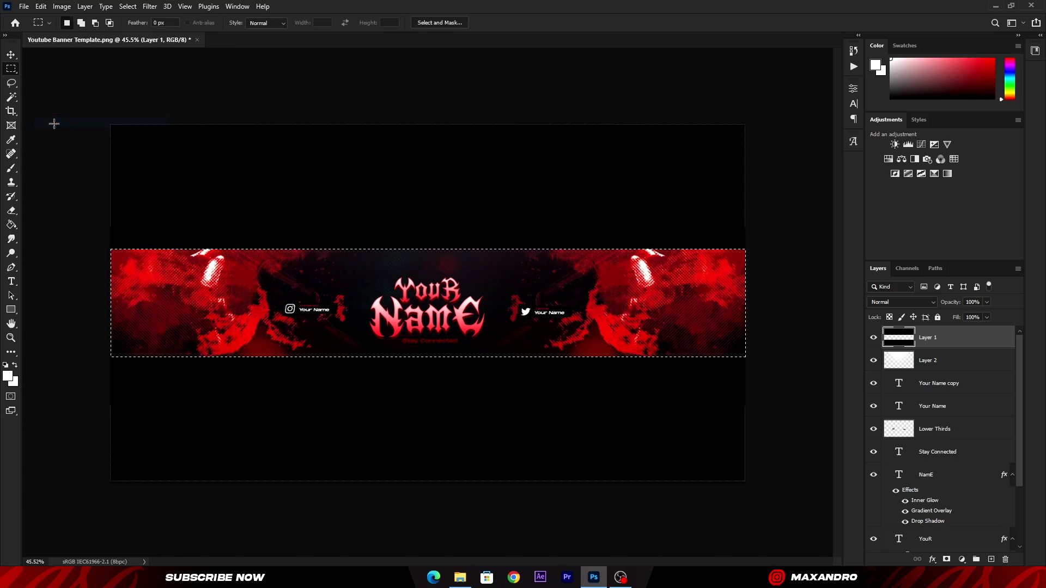
pyautogui.hotkey('ctrl', 'd')
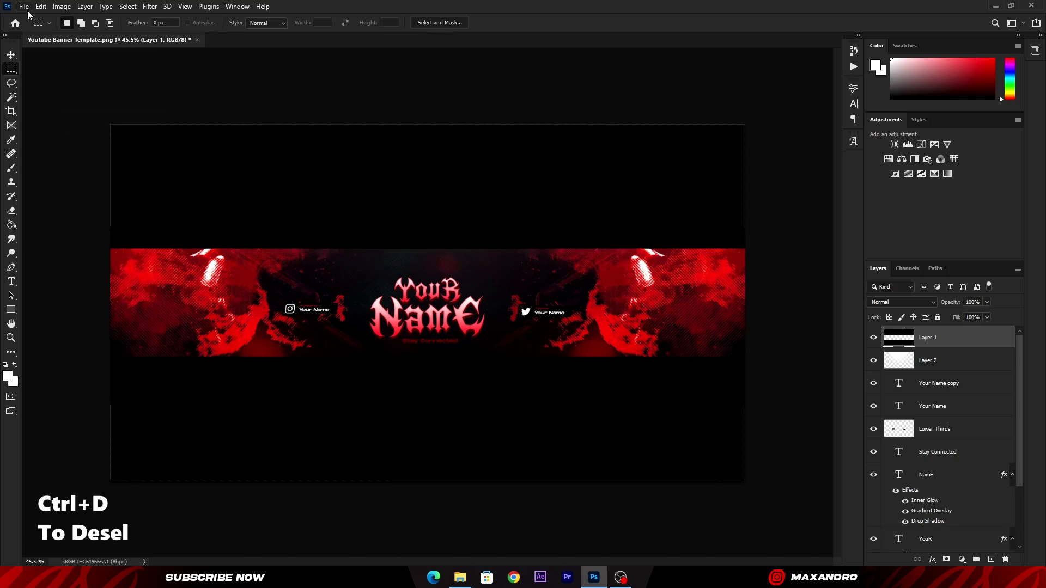
# Step: Save the banner as a JPEG named Youtube Banner Template in Downloads on New Volume (F:), at quality 12
pyautogui.click(24, 7)
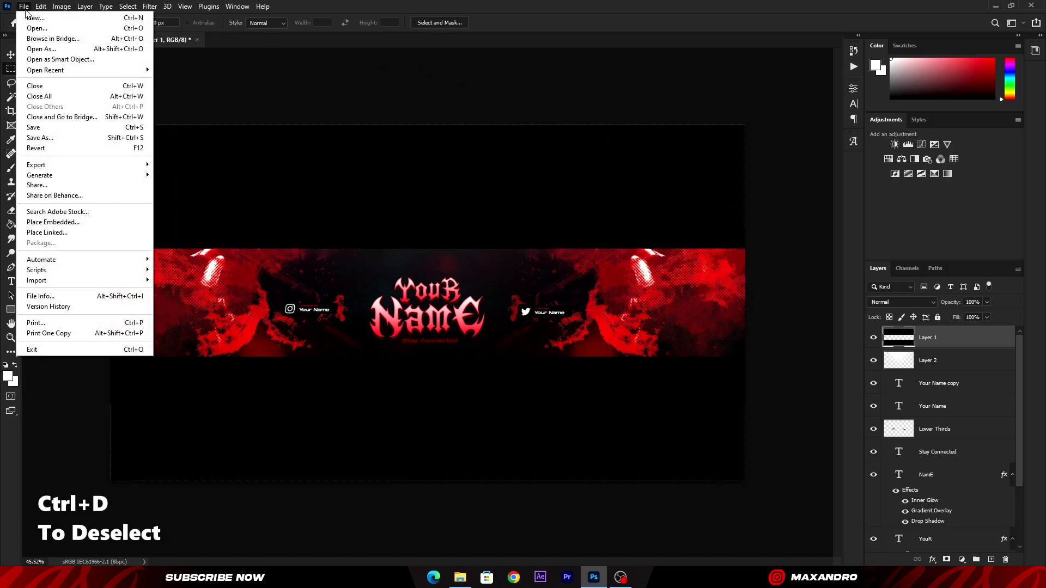
pyautogui.click(54, 138)
pyautogui.click(107, 200)
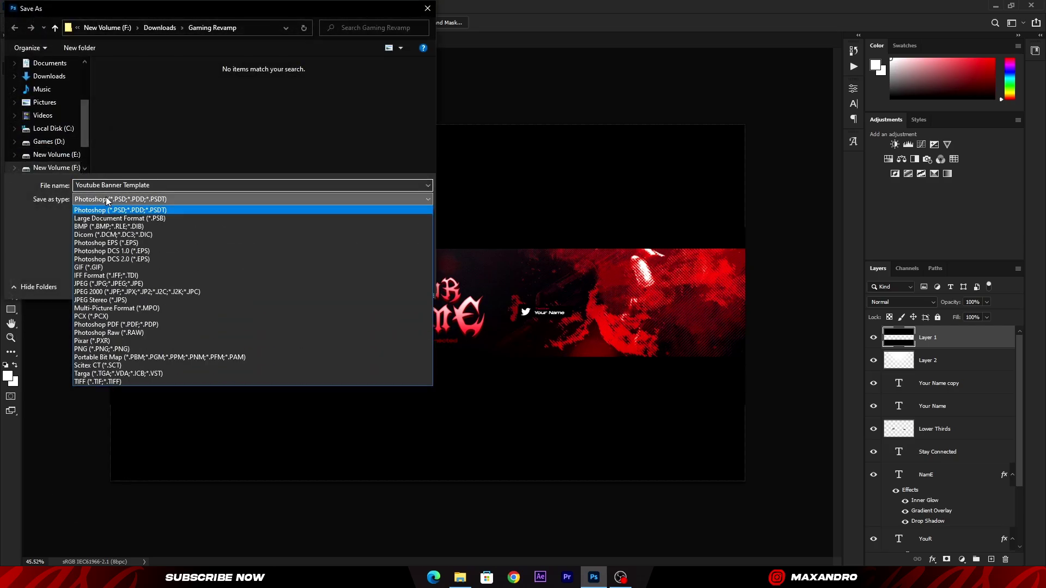
pyautogui.click(106, 282)
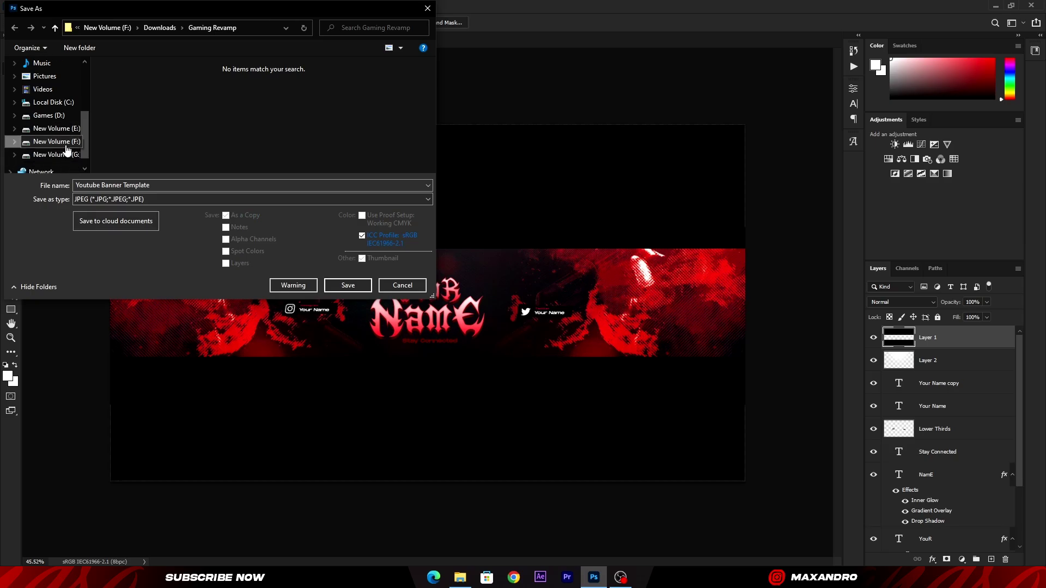
pyautogui.click(68, 143)
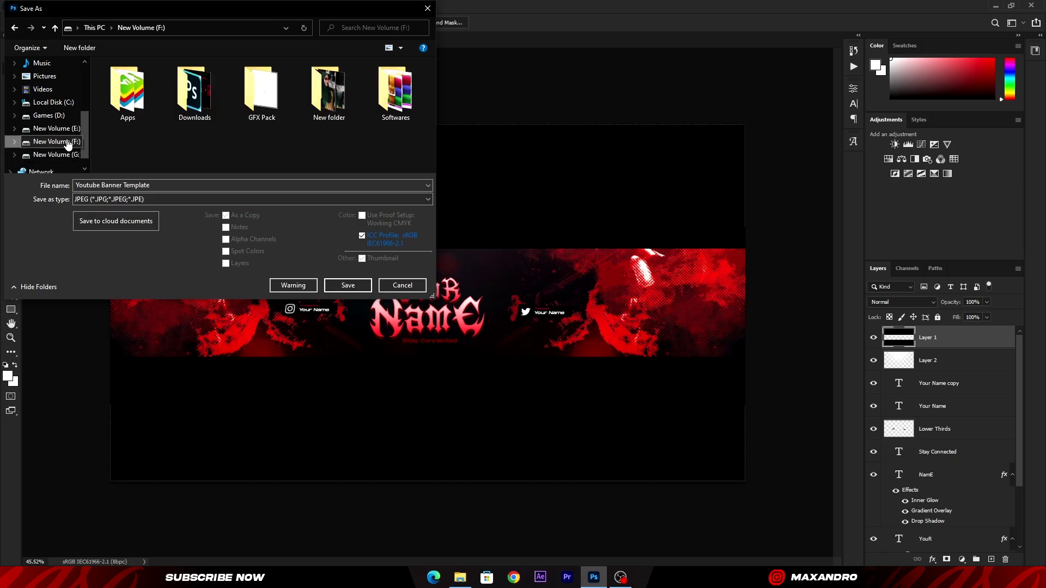
pyautogui.doubleClick(179, 106)
pyautogui.click(348, 286)
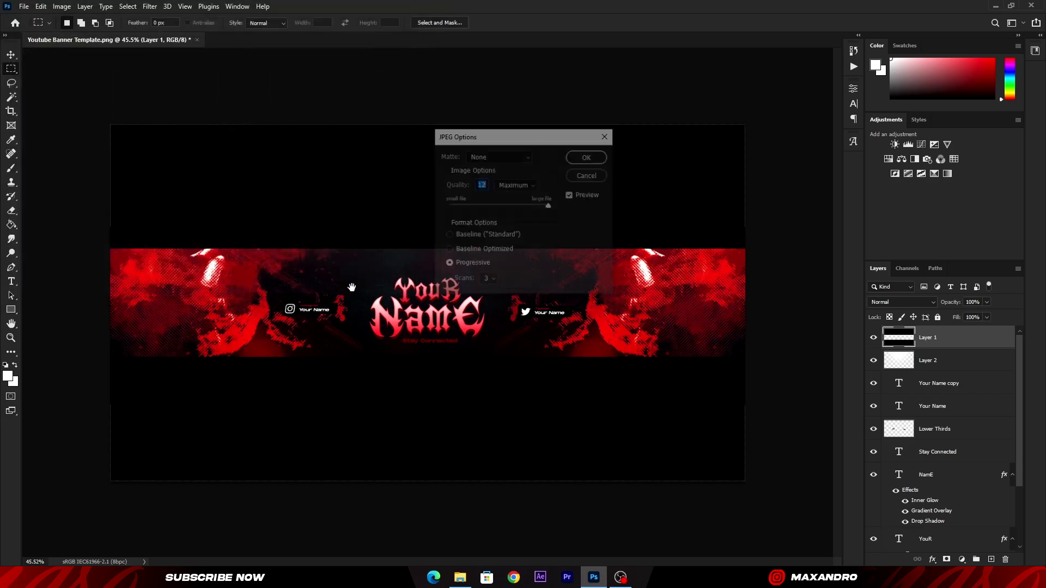
pyautogui.click(588, 157)
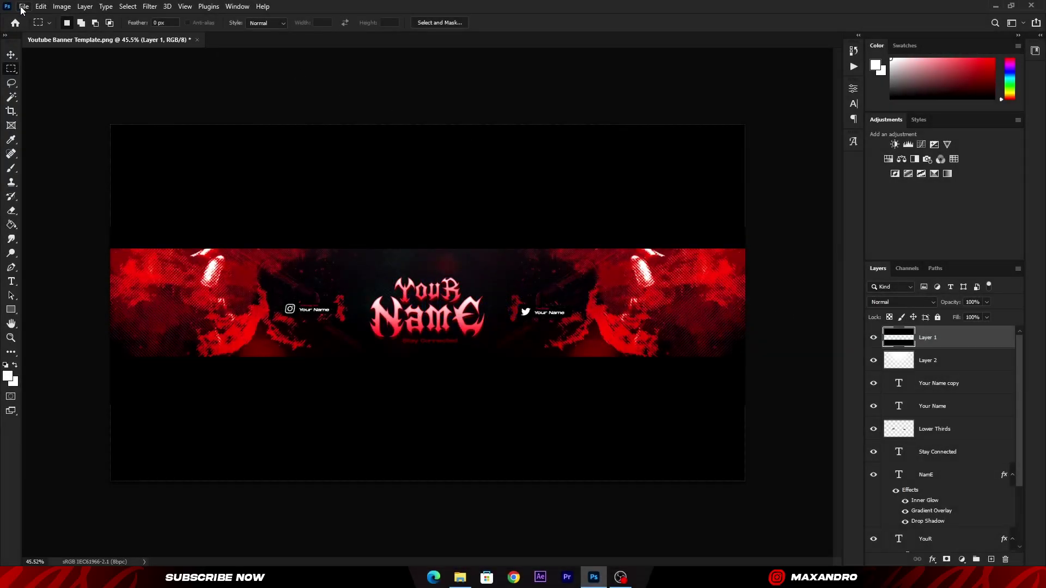
# Step: Create a 2000 x 2000 px document at 300 ppi with a black background and unlock its Background layer
pyautogui.click(23, 7)
pyautogui.click(37, 21)
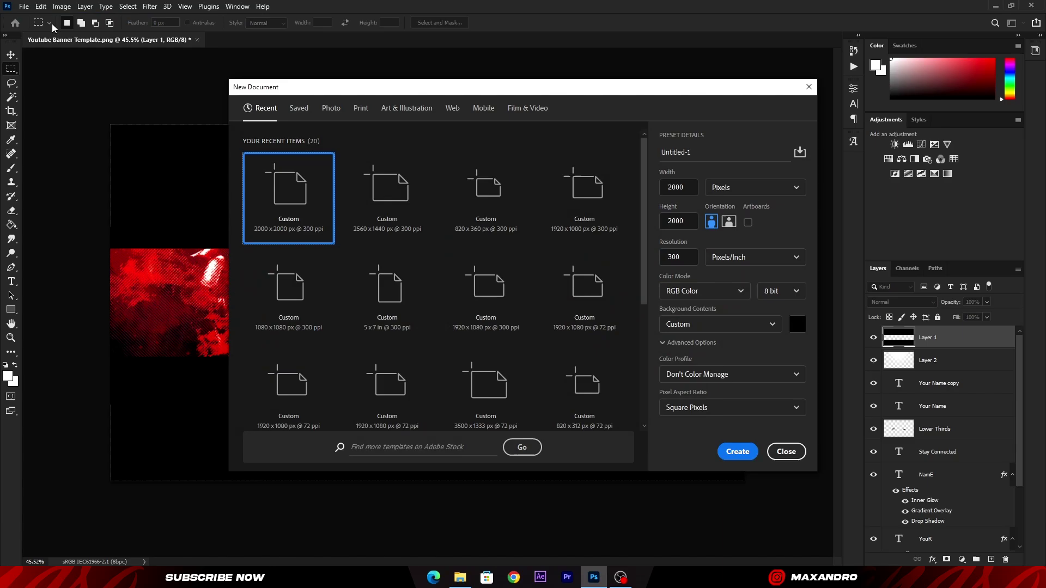
pyautogui.doubleClick(689, 183)
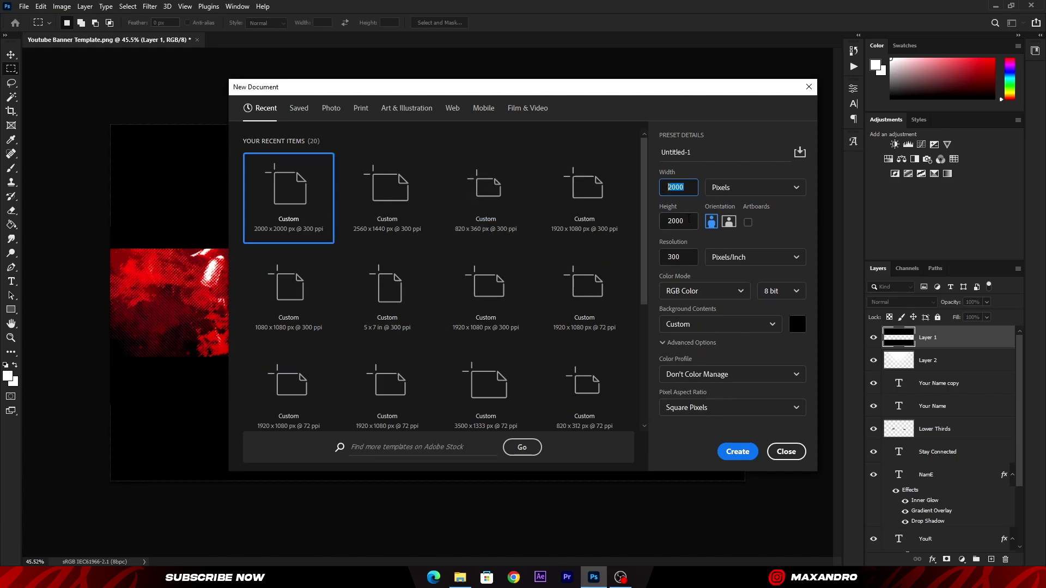
pyautogui.press('Tab')
pyautogui.click(688, 187)
pyautogui.click(738, 450)
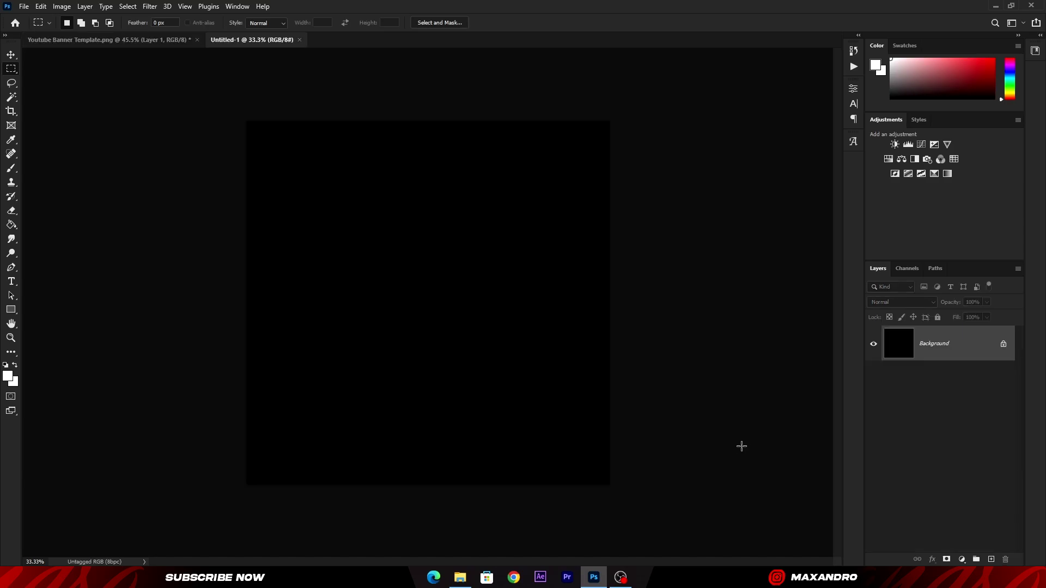
pyautogui.click(1002, 345)
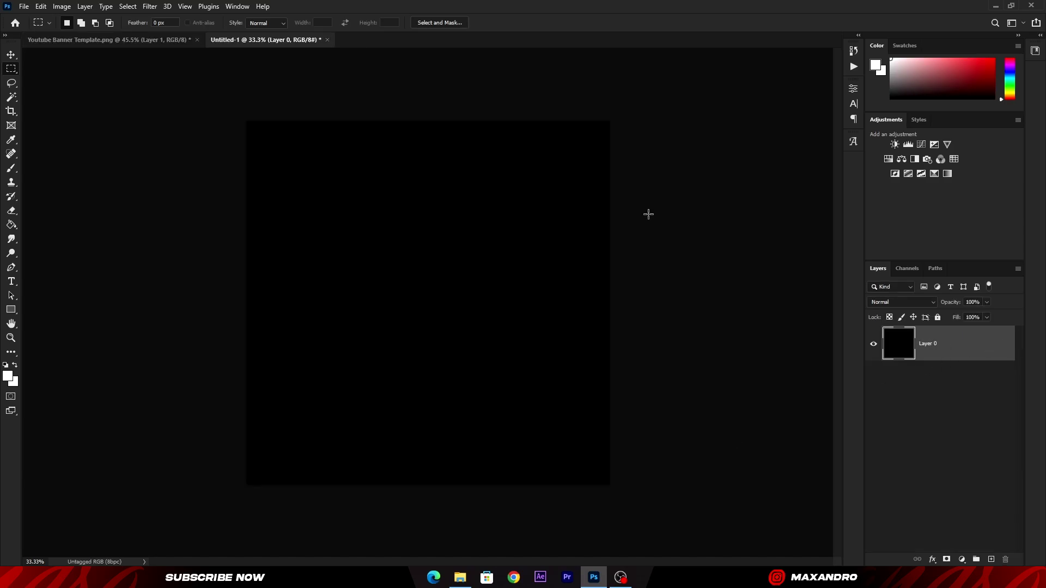
# Step: Place the Revamp BG image from the Gaming Revamp folder, enlarge it to cover the square canvas and position its yellow texture along the left side
pyautogui.click(460, 577)
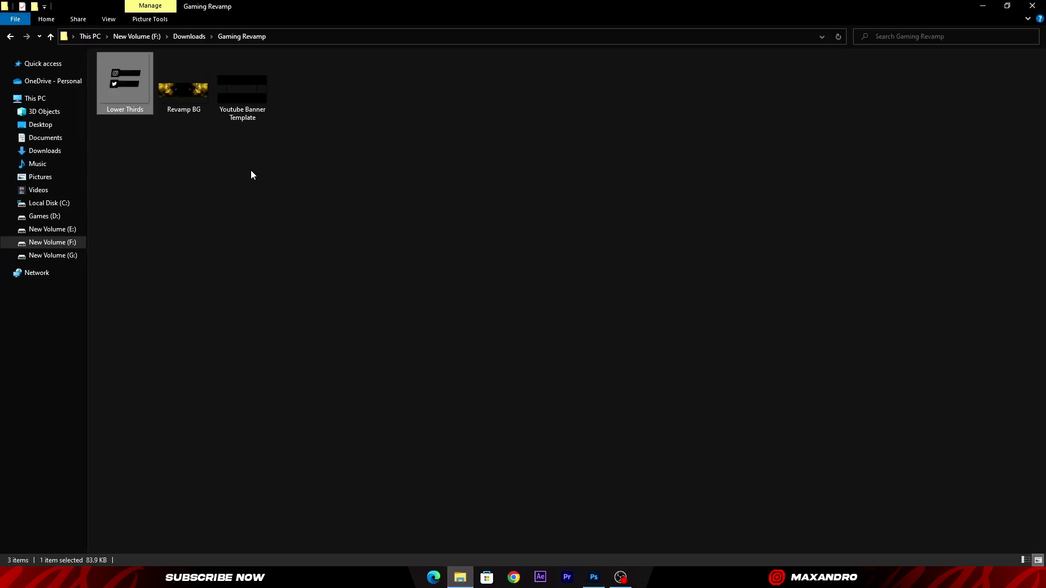
pyautogui.moveTo(175, 85); pyautogui.dragTo(415, 352)
pyautogui.moveTo(246, 300); pyautogui.dragTo(21, 302)
pyautogui.scroll(-3, 346, 341)
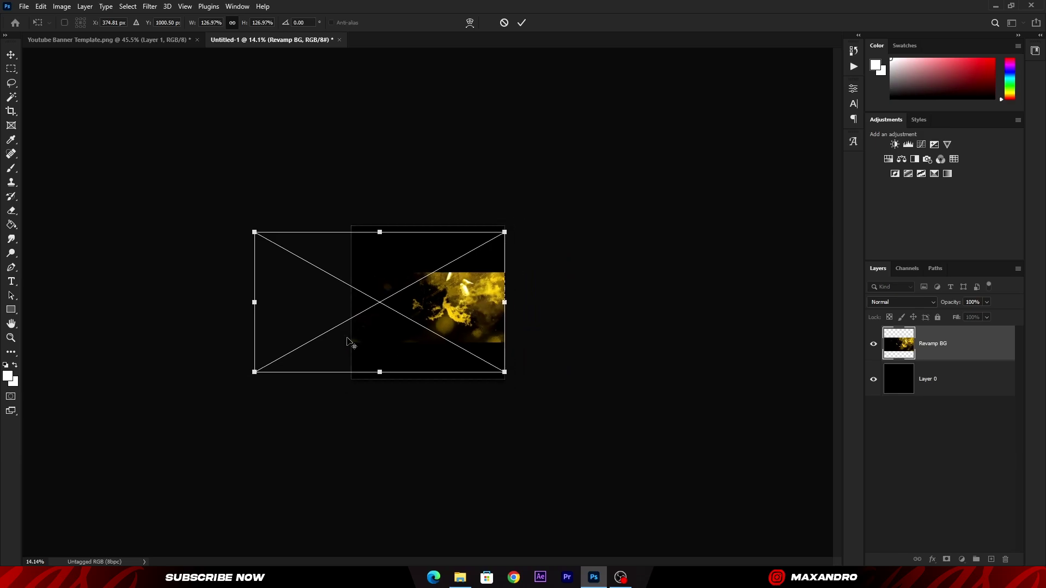
pyautogui.moveTo(257, 306); pyautogui.dragTo(5, 256)
pyautogui.moveTo(381, 417); pyautogui.dragTo(618, 412)
pyautogui.moveTo(498, 428); pyautogui.dragTo(490, 479)
pyautogui.moveTo(485, 401); pyautogui.dragTo(502, 377)
pyautogui.click(521, 23)
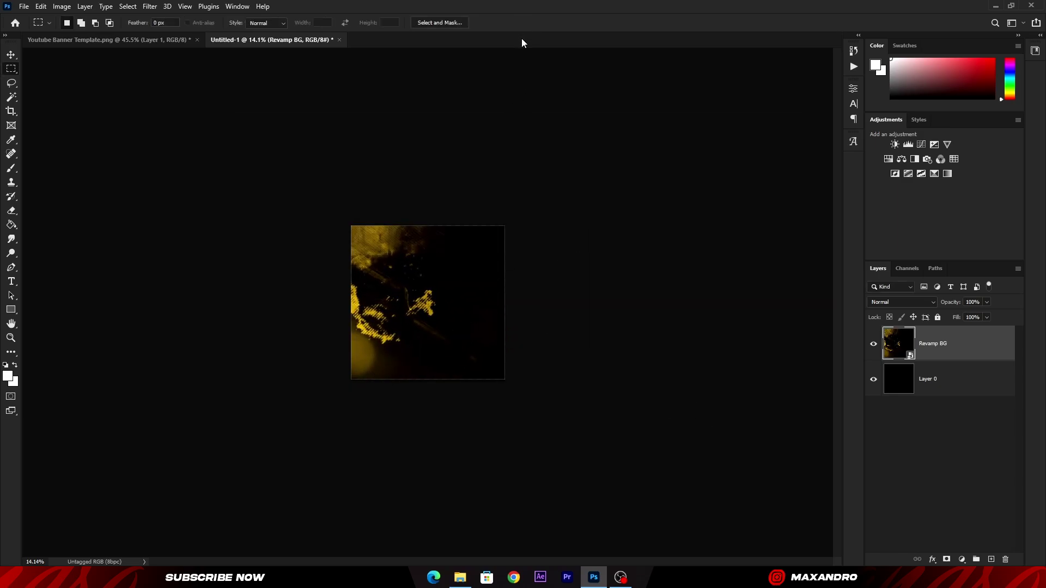
# Step: Add a Hue/Saturation adjustment clipped to the Revamp BG layer and set its hue to -38 to turn the texture red
pyautogui.scroll(3, 497, 268)
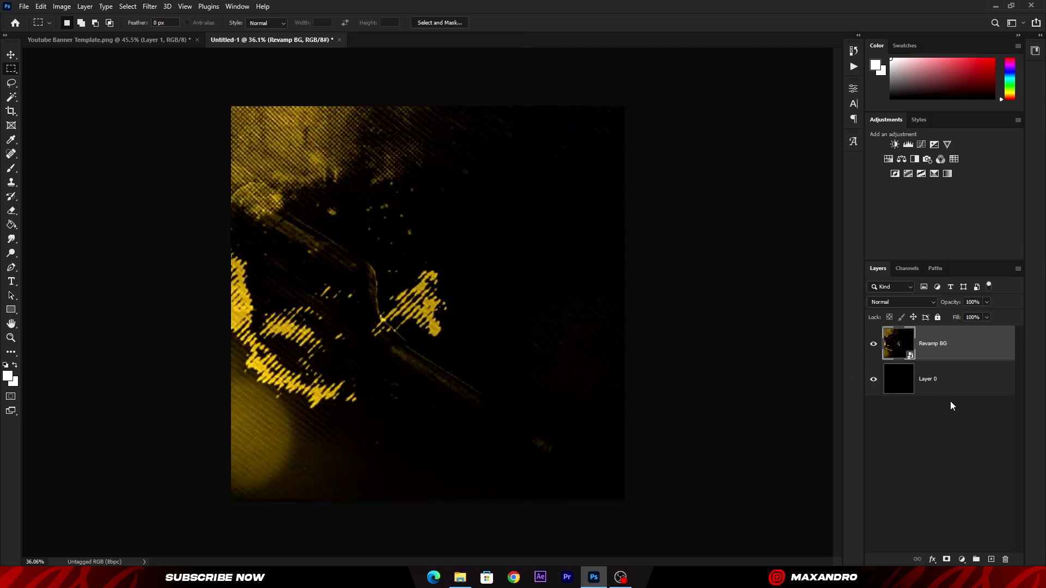
pyautogui.click(963, 559)
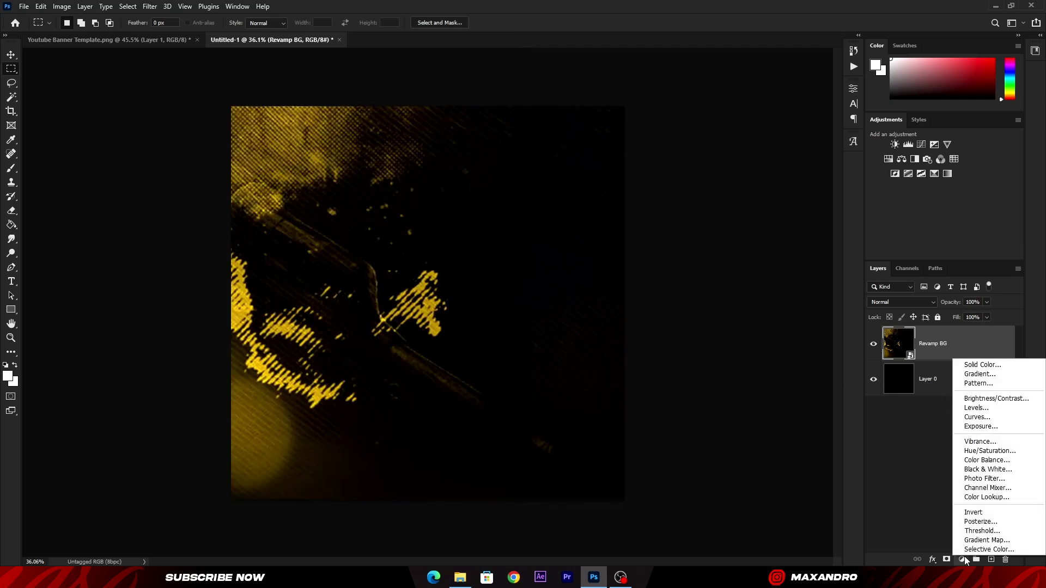
pyautogui.click(990, 451)
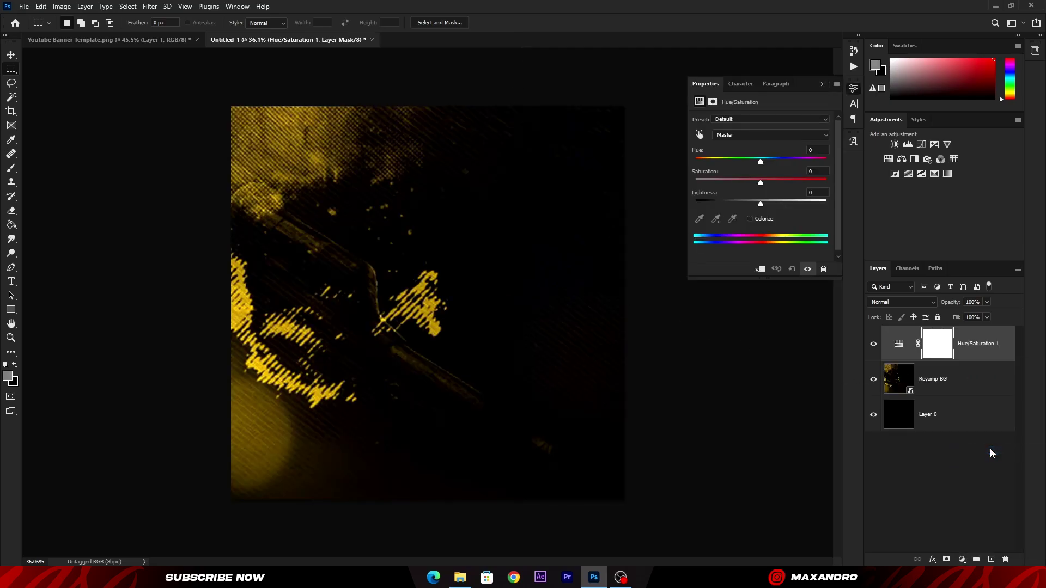
pyautogui.click(761, 270)
pyautogui.moveTo(761, 163); pyautogui.dragTo(736, 162)
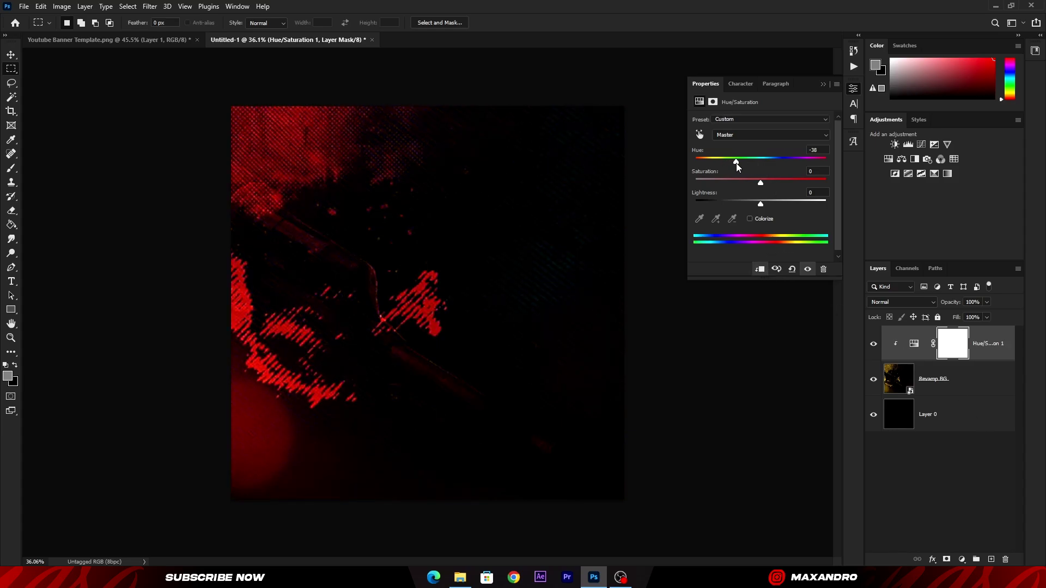
pyautogui.click(824, 85)
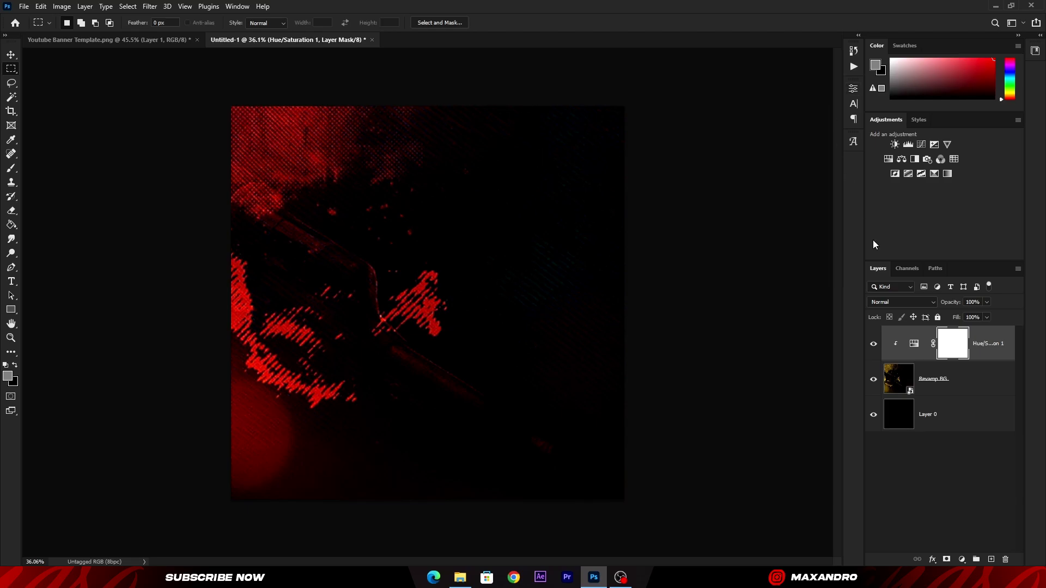
# Step: Rasterize the Revamp BG layer and soften its texture with a strong Gaussian Blur
pyautogui.click(906, 382)
pyautogui.rightClick(979, 385)
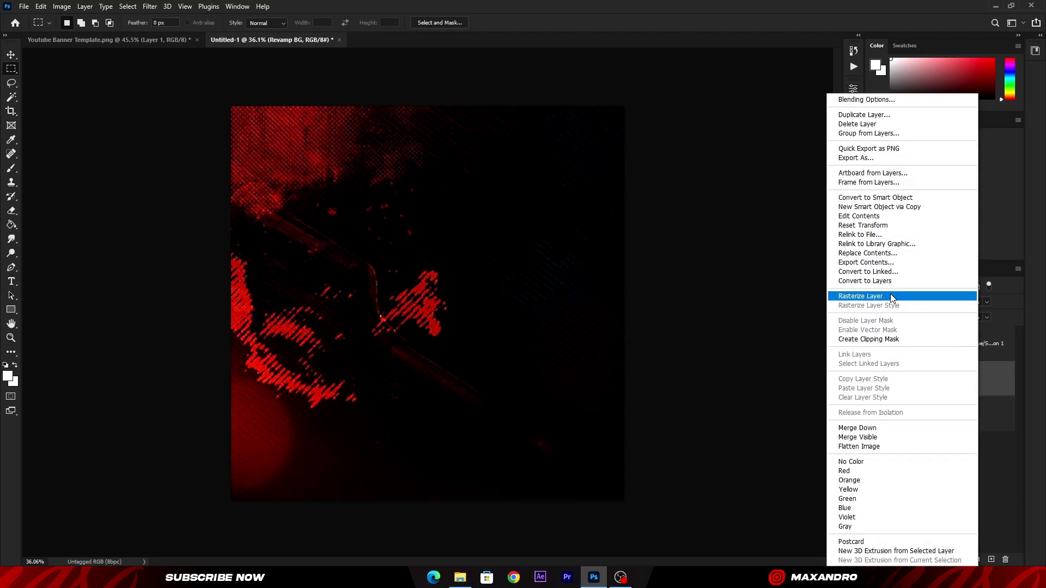
pyautogui.click(887, 293)
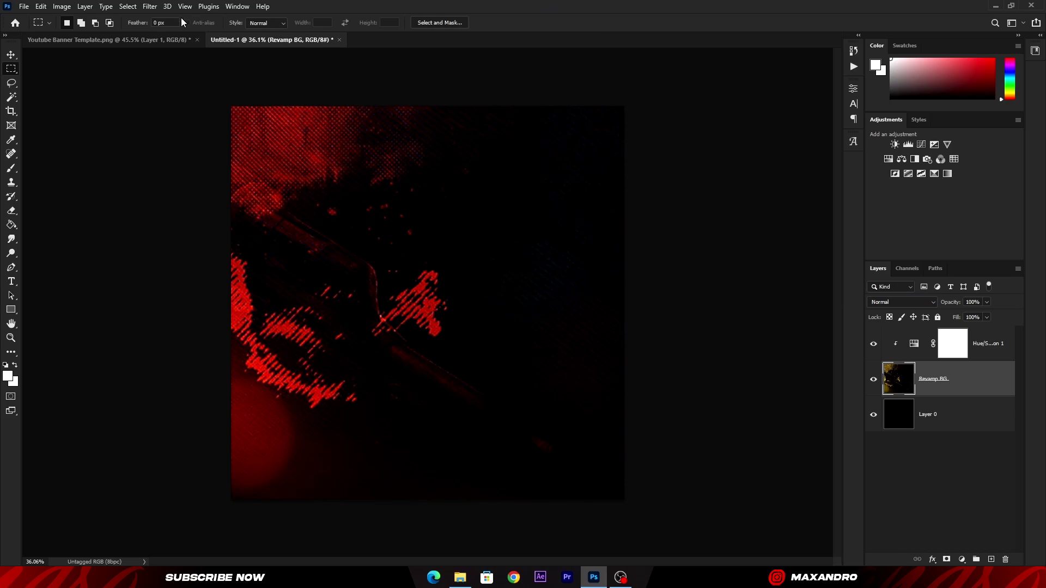
pyautogui.click(150, 7)
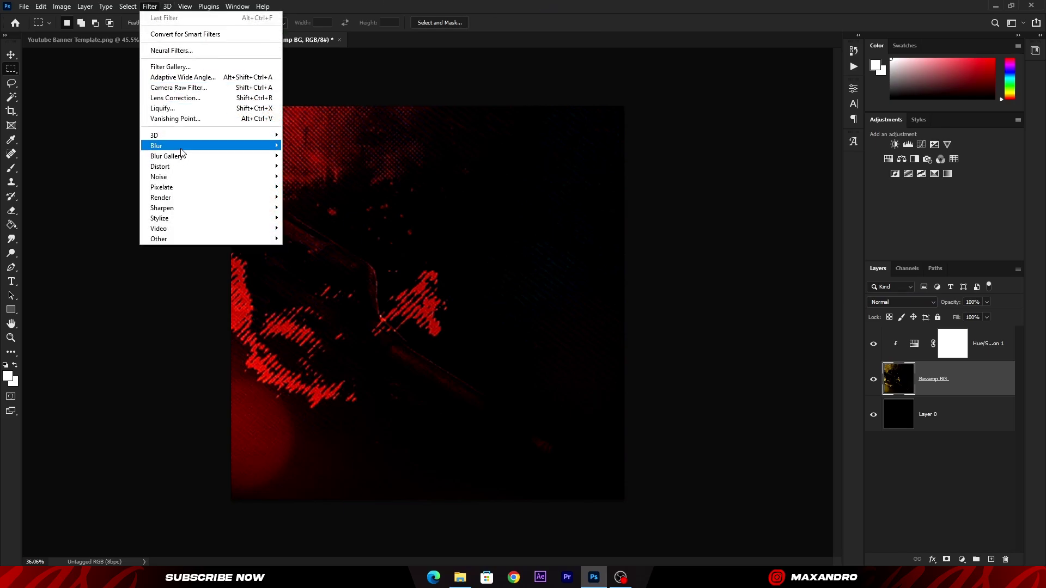
pyautogui.moveTo(180, 146)
pyautogui.click(305, 187)
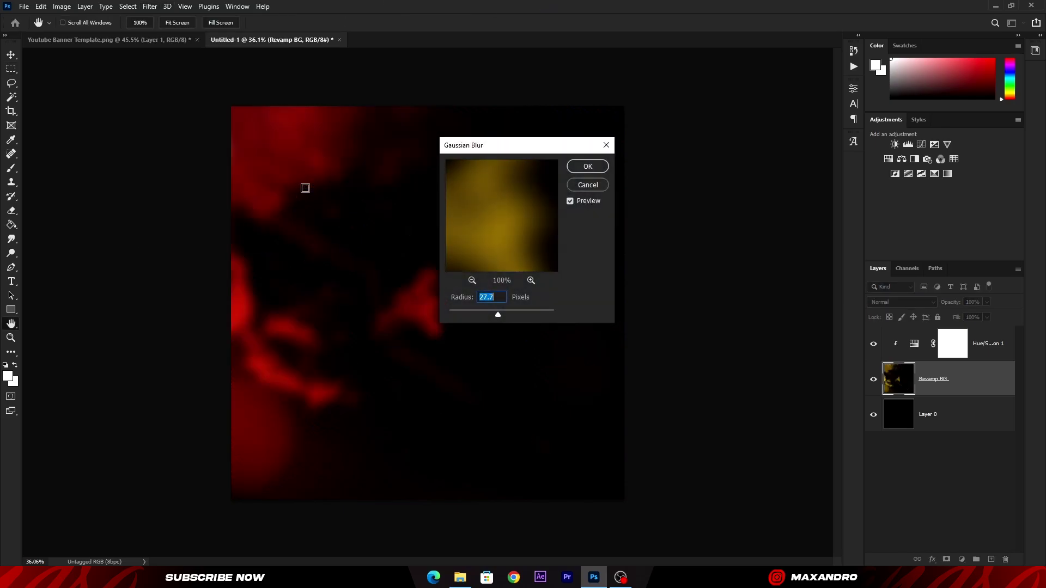
pyautogui.click(482, 313)
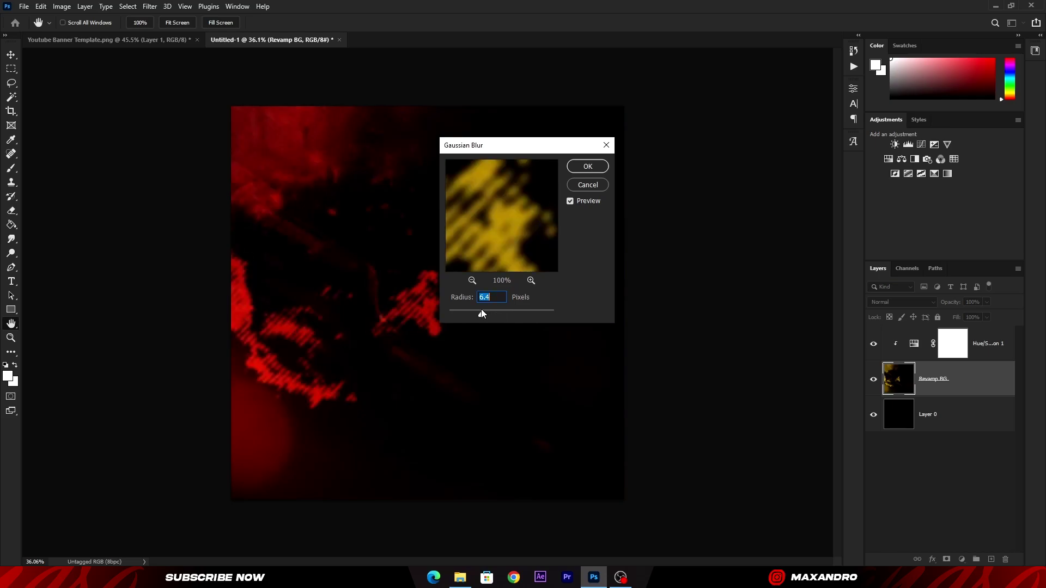
pyautogui.moveTo(492, 312); pyautogui.dragTo(500, 312)
pyautogui.click(587, 166)
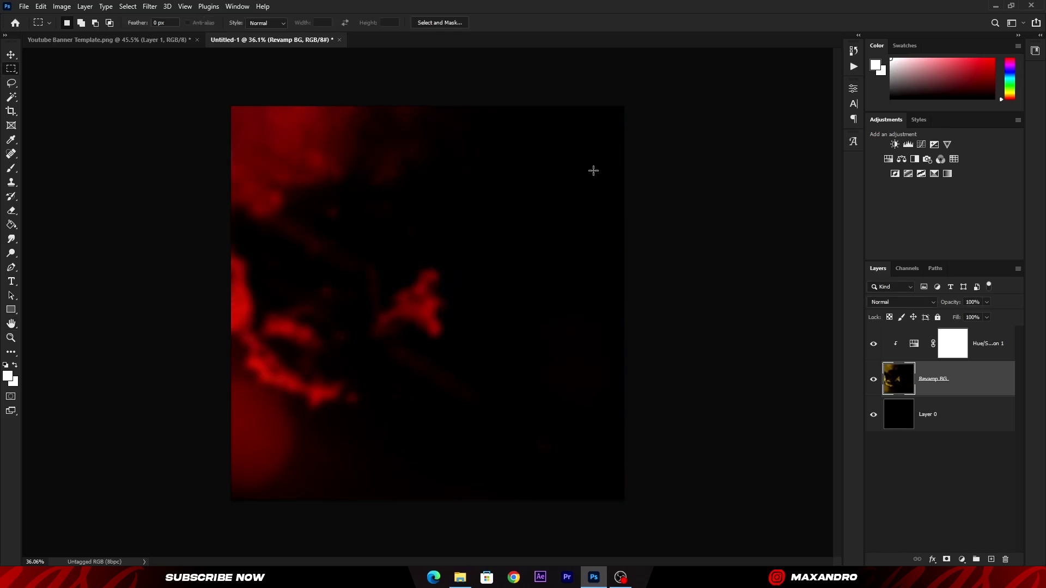
# Step: Copy the NamE and YouR text layers from the banner document into the square document, above the Hue/Saturation adjustment
pyautogui.click(921, 349)
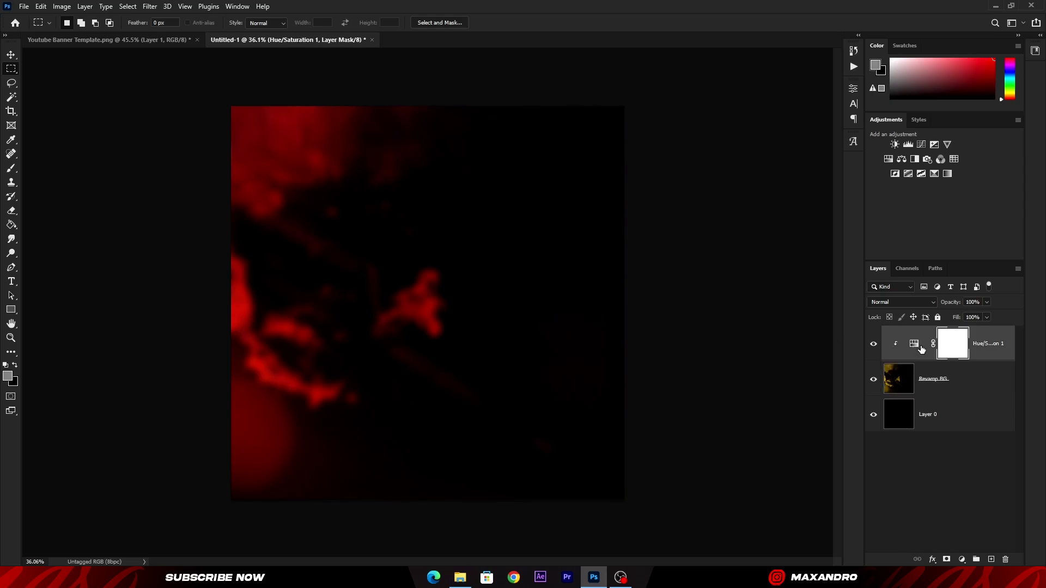
pyautogui.click(142, 43)
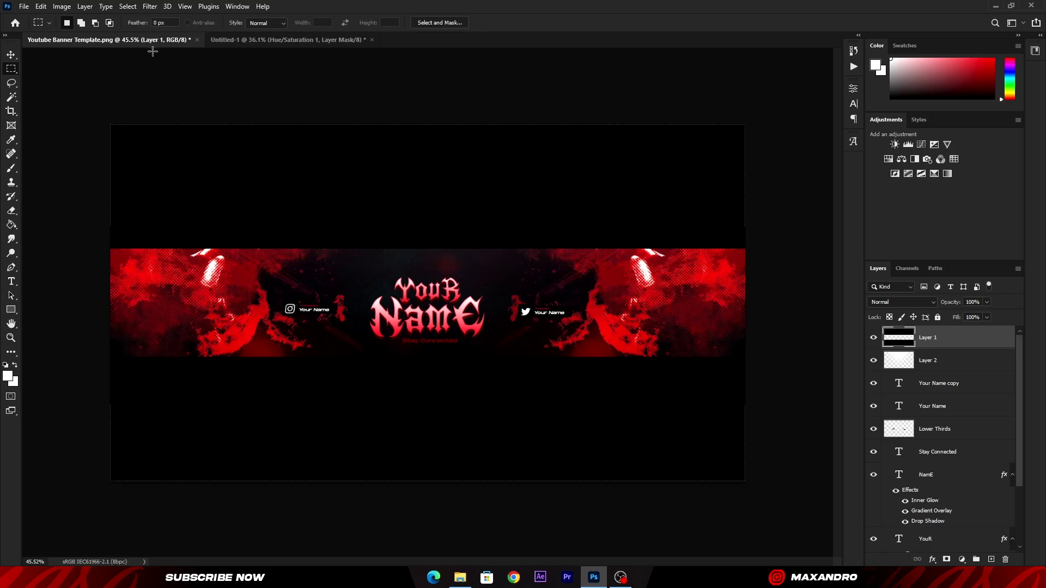
pyautogui.scroll(-1, 958, 430)
pyautogui.click(964, 436)
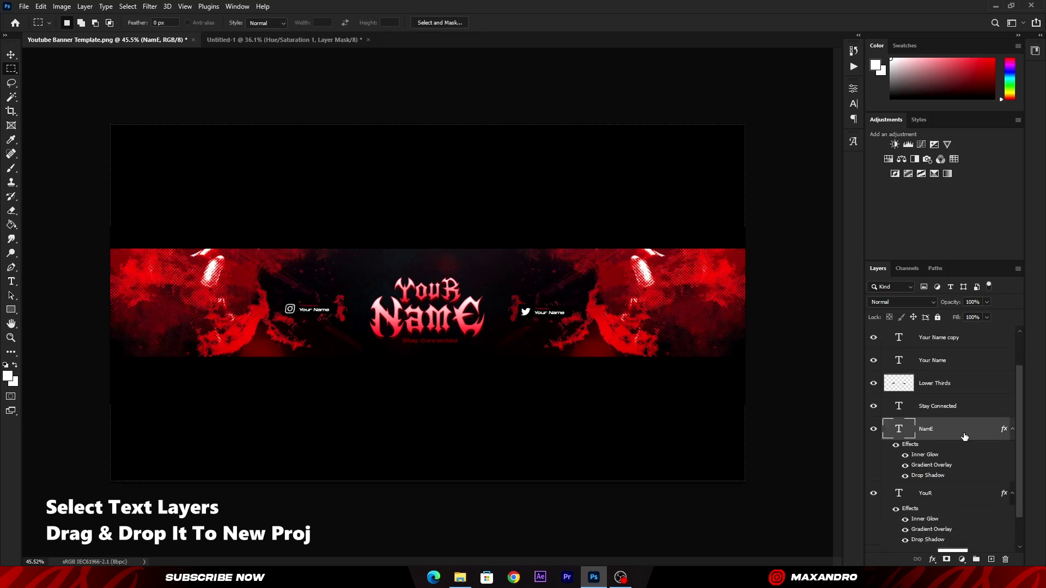
pyautogui.keyDown('ctrl'); pyautogui.click(959, 494); pyautogui.keyUp('ctrl')
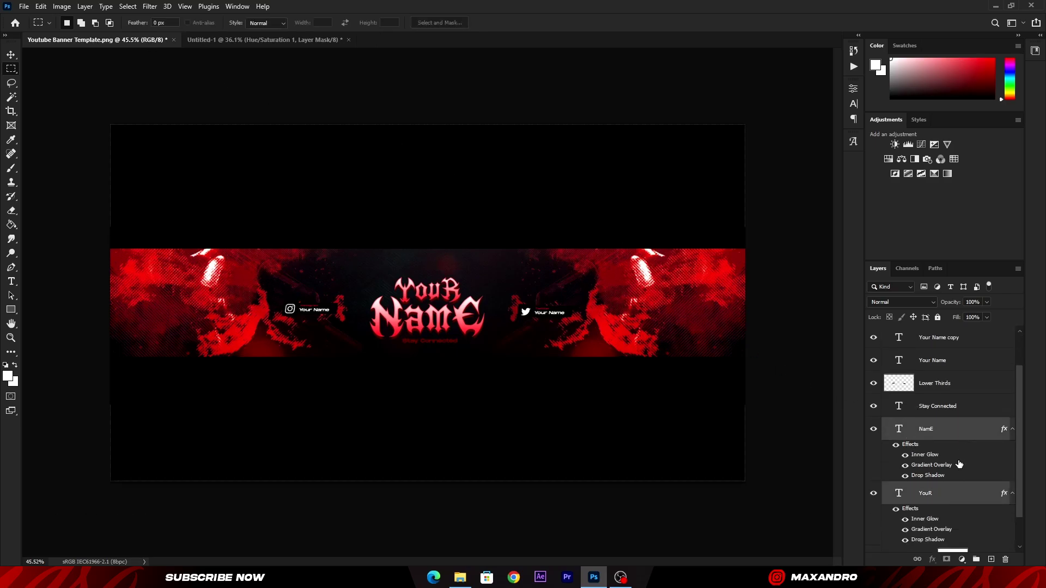
pyautogui.moveTo(951, 435); pyautogui.dragTo(444, 279)
# Step: Scale the copied NamE and YouR text to about 313% and center it on the square canvas
pyautogui.hotkey('ctrl', 't')
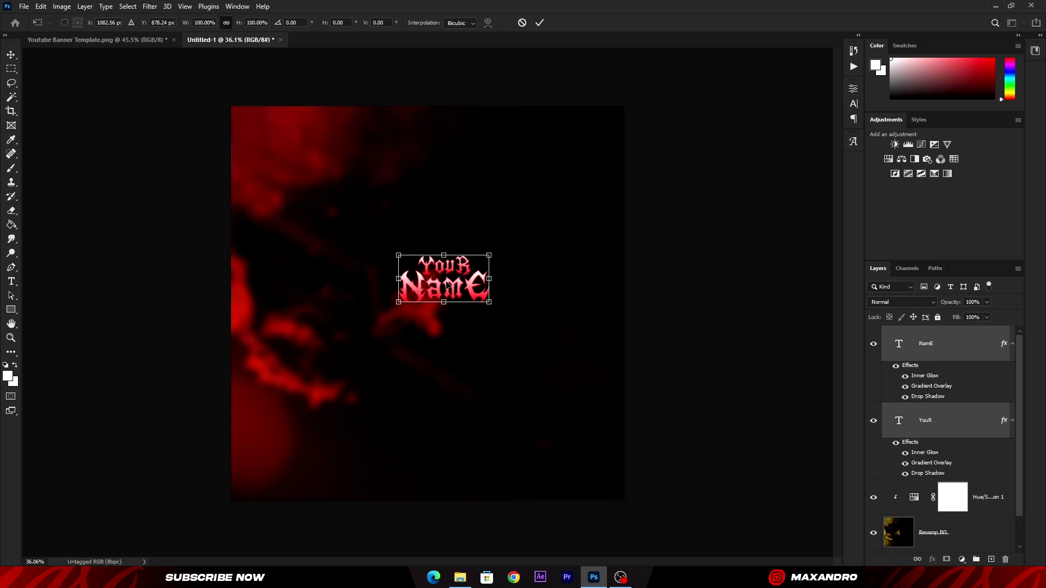
pyautogui.moveTo(490, 278); pyautogui.dragTo(649, 281)
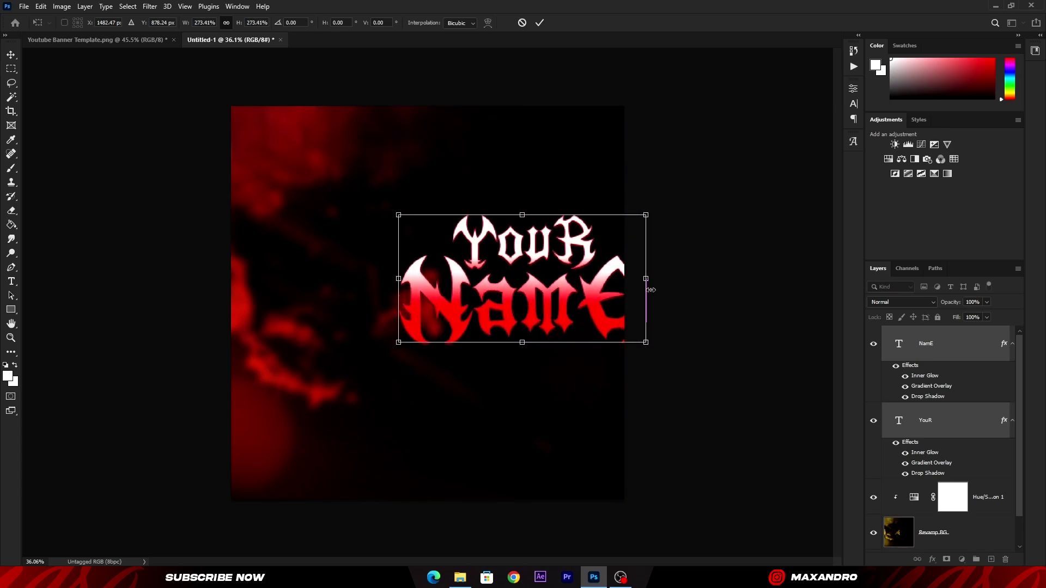
pyautogui.moveTo(586, 299); pyautogui.dragTo(493, 320)
pyautogui.moveTo(426, 367)
pyautogui.mouseDown()
pyautogui.moveTo(427, 387)
pyautogui.moveTo(435, 356)
pyautogui.mouseUp()
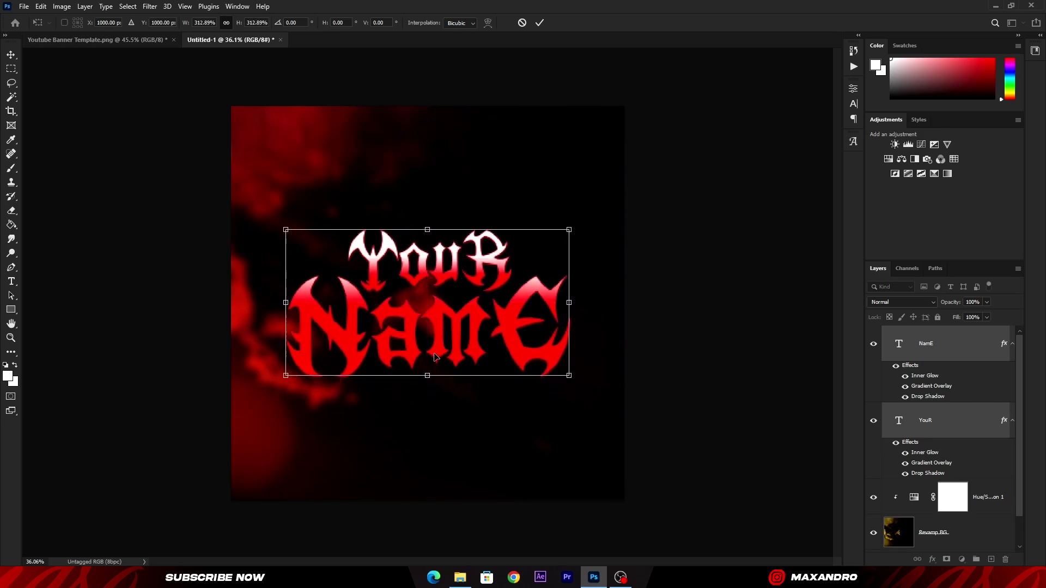
pyautogui.click(539, 22)
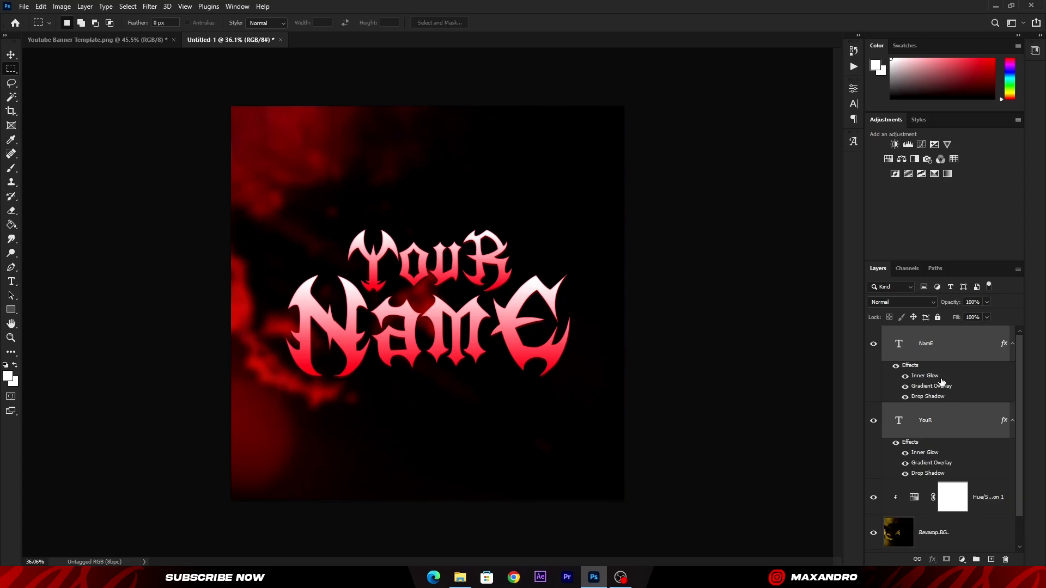
# Step: Set the drop shadow distance of the NamE text to 24 px
pyautogui.doubleClick(967, 349)
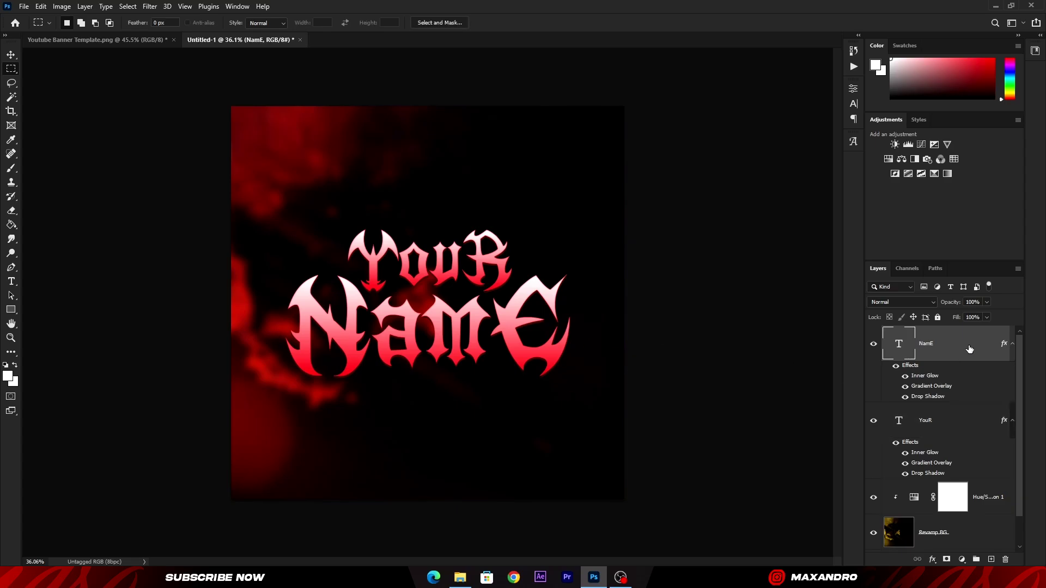
pyautogui.click(622, 331)
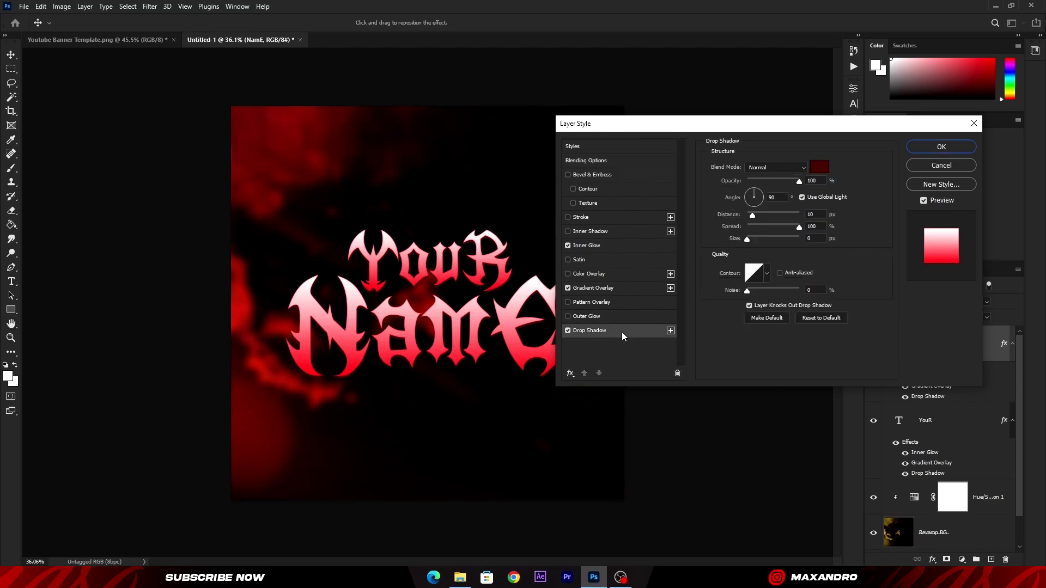
pyautogui.moveTo(754, 214); pyautogui.dragTo(761, 214)
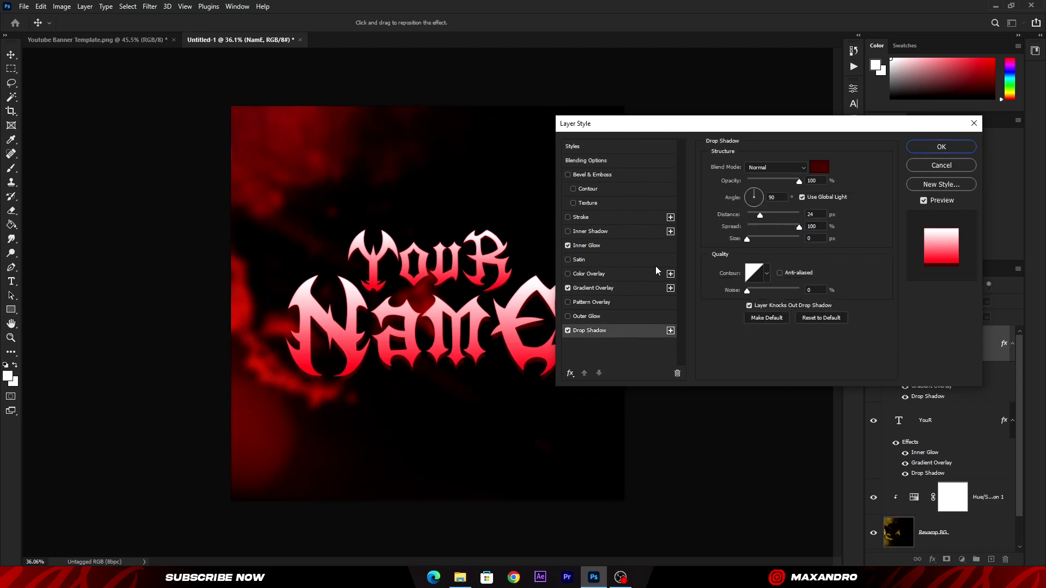
# Step: Add a black outer glow with 11% spread and 250 px size to the NamE text and apply the layer style
pyautogui.click(605, 316)
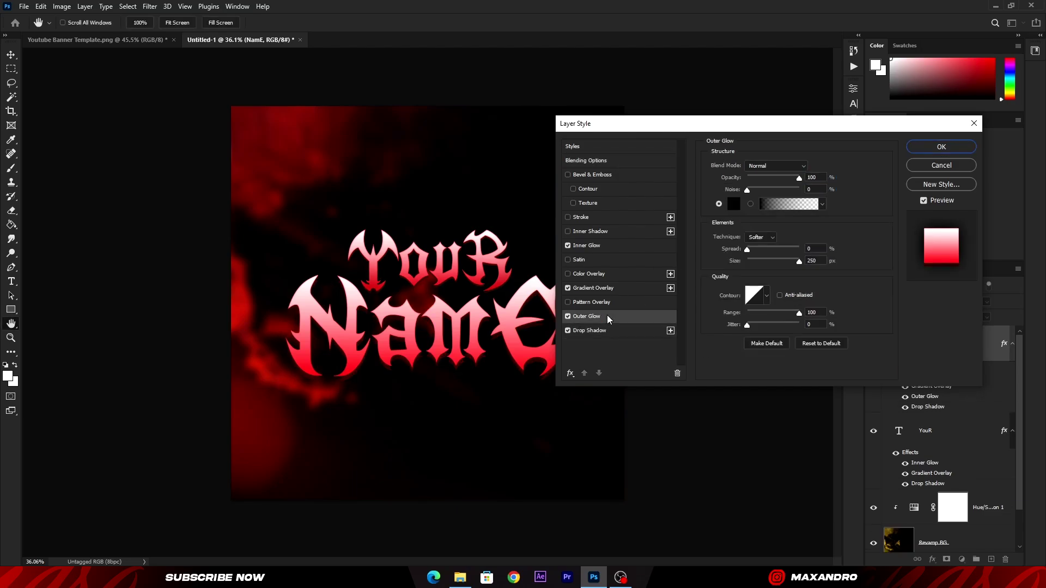
pyautogui.click(732, 204)
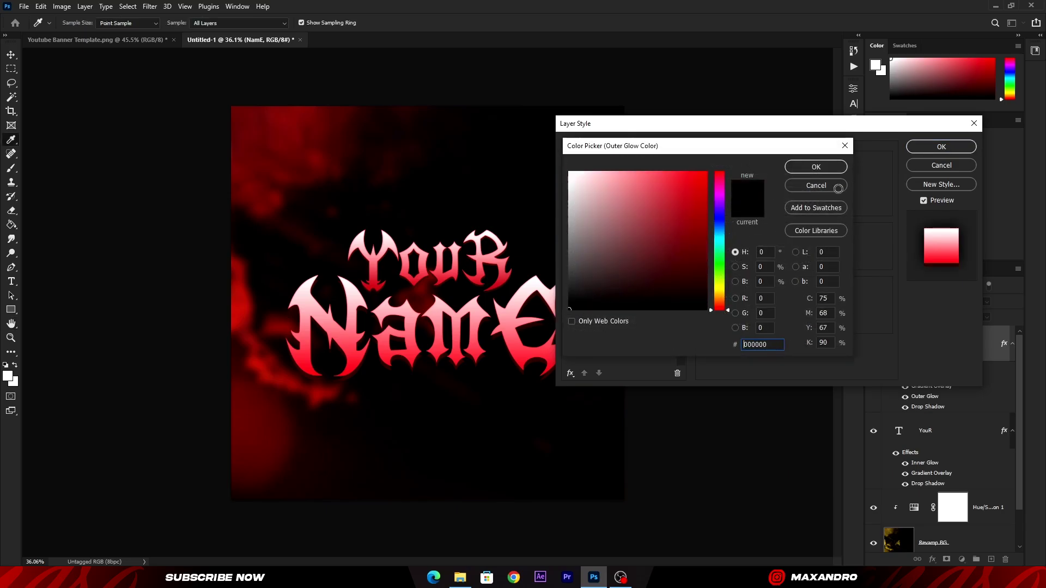
pyautogui.click(833, 170)
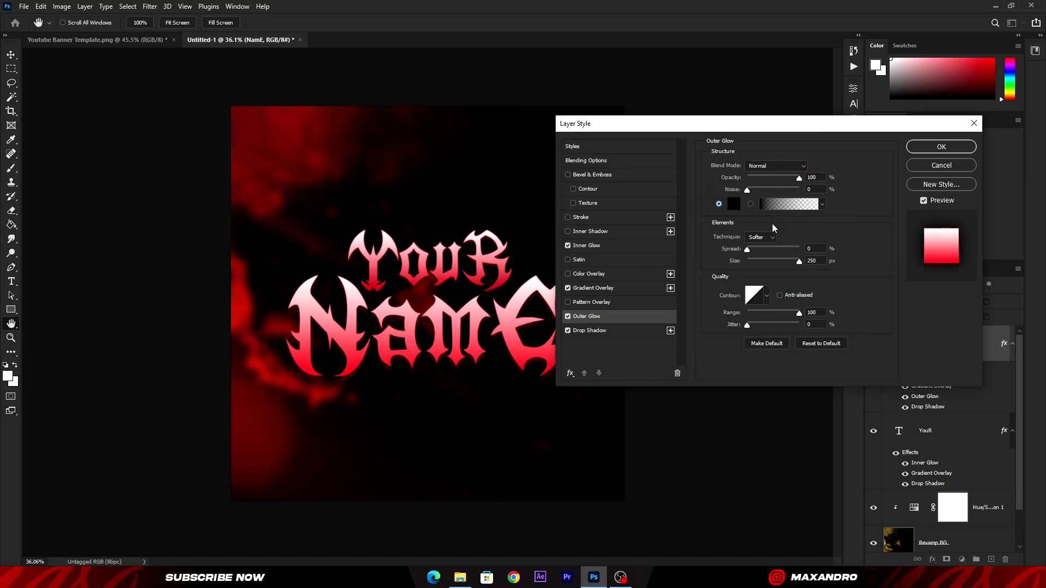
pyautogui.click(761, 249)
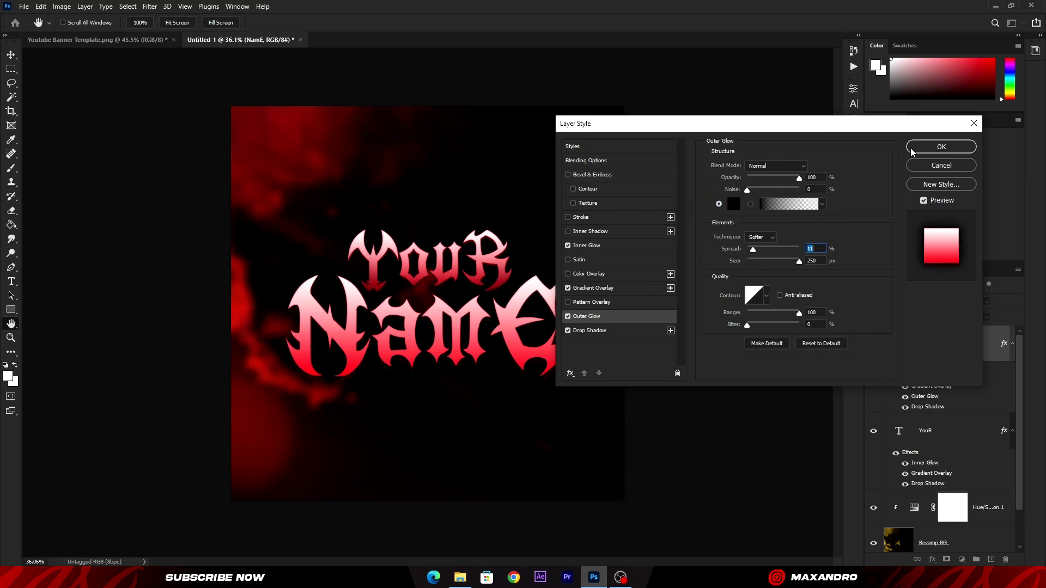
pyautogui.click(929, 148)
# Step: Change the YouR text's drop shadow to dark red #870000 with a distance of 16 px
pyautogui.doubleClick(951, 432)
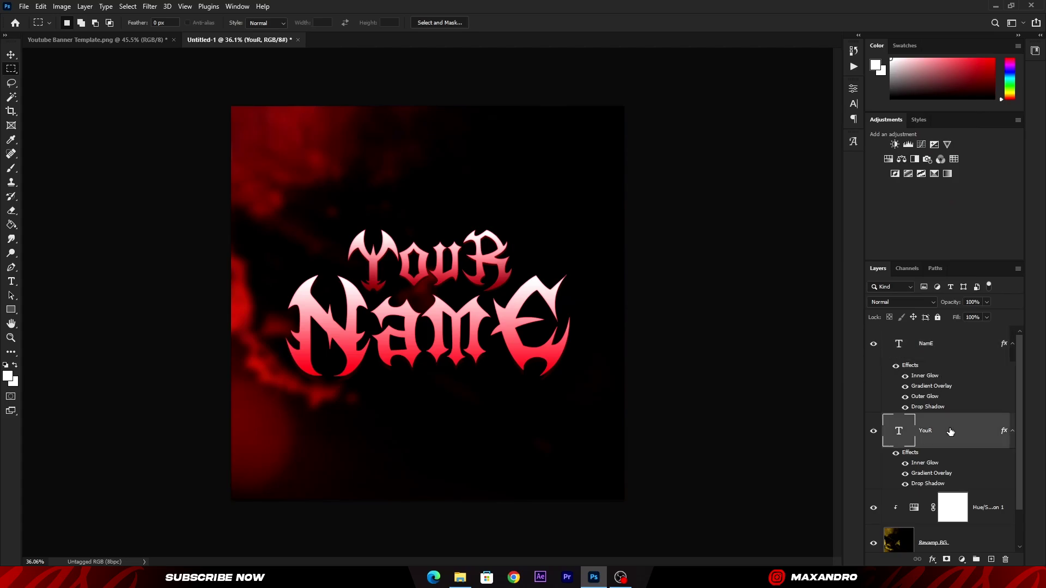
pyautogui.click(621, 331)
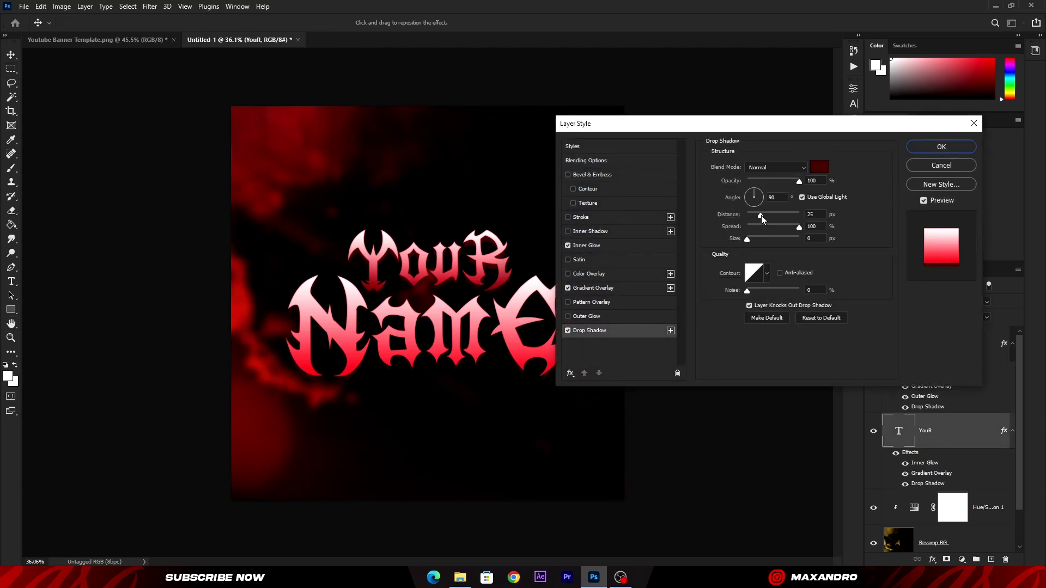
pyautogui.click(818, 167)
pyautogui.click(707, 237)
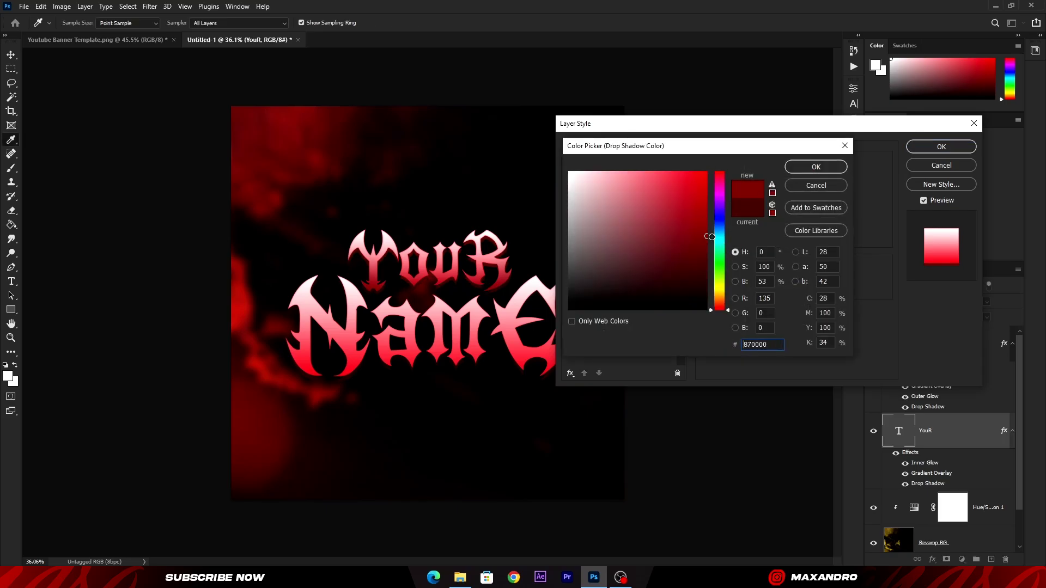
pyautogui.click(816, 168)
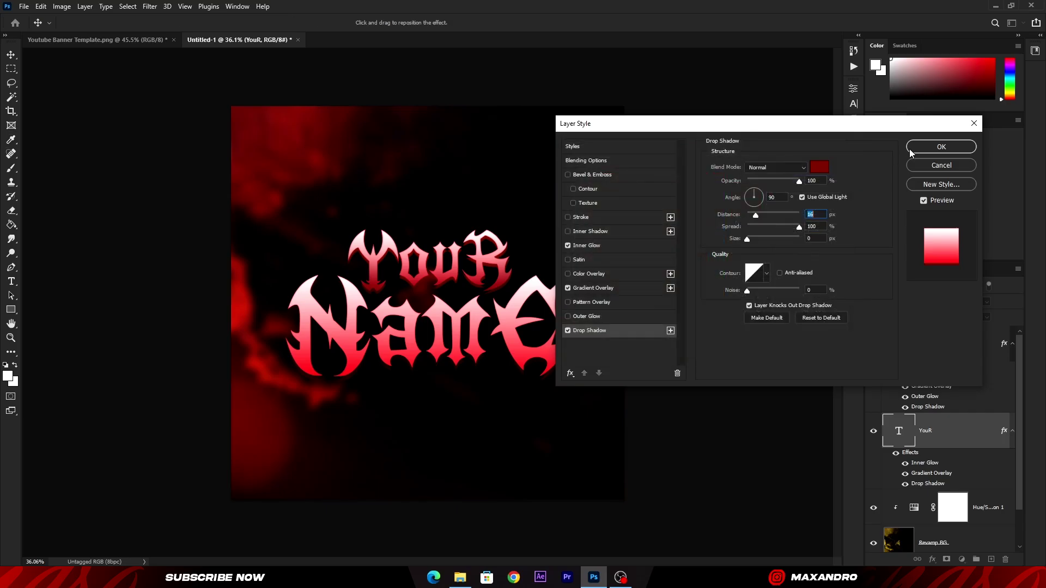
pyautogui.click(940, 146)
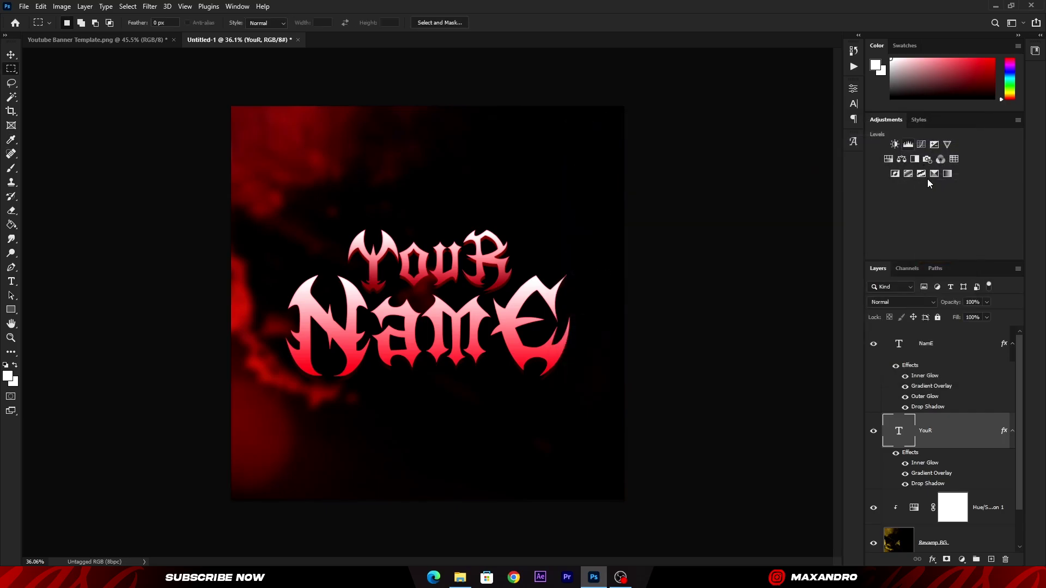
# Step: Change the NamE text's drop shadow color to a brighter dark red
pyautogui.click(962, 348)
pyautogui.doubleClick(961, 348)
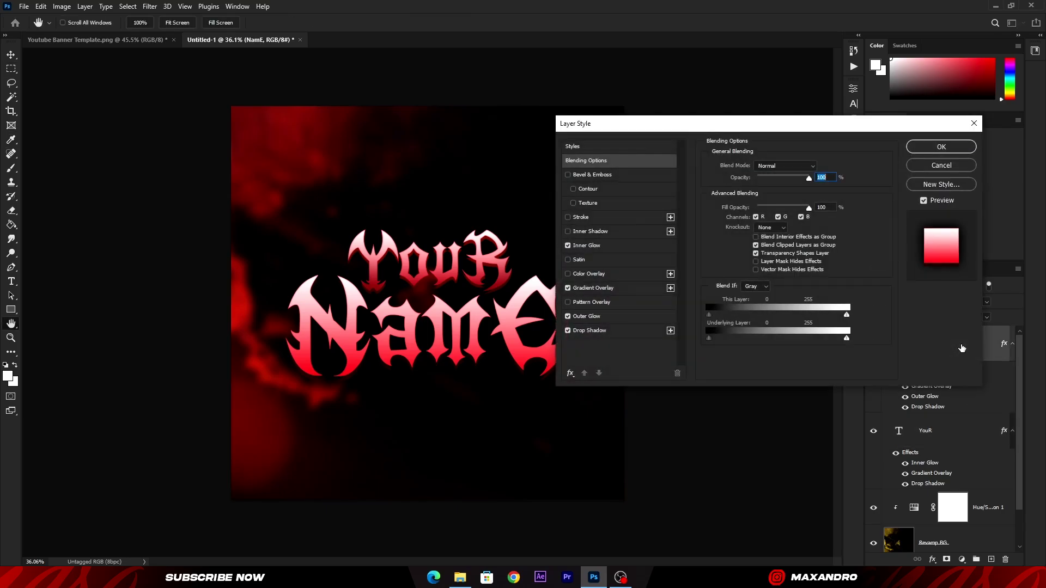
pyautogui.click(635, 333)
pyautogui.click(822, 170)
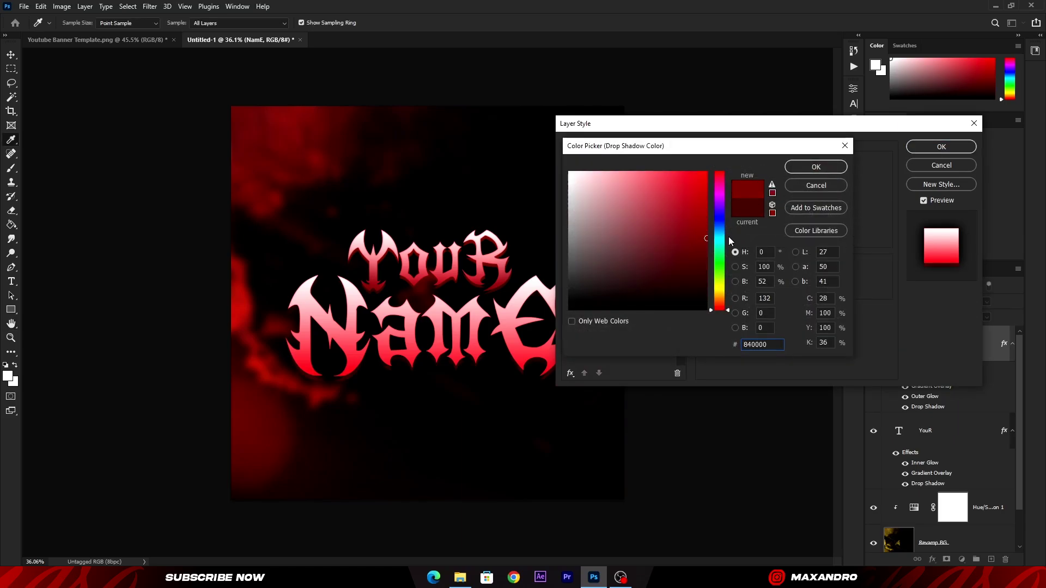
pyautogui.moveTo(729, 238); pyautogui.dragTo(728, 225)
pyautogui.click(809, 169)
pyautogui.click(943, 148)
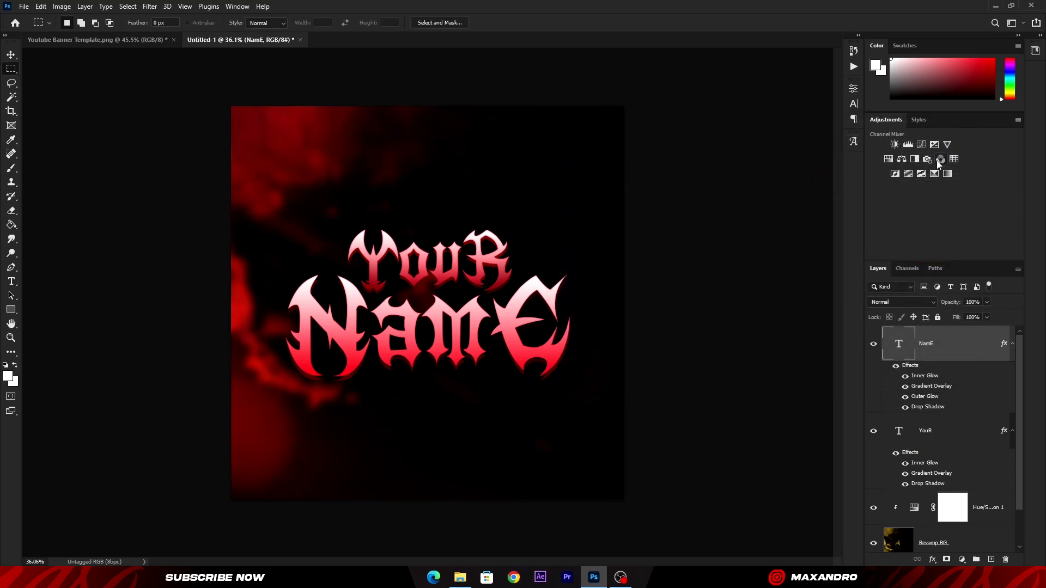
# Step: Add a black outer glow with 0% spread and 250 px size to the YouR text
pyautogui.doubleClick(964, 428)
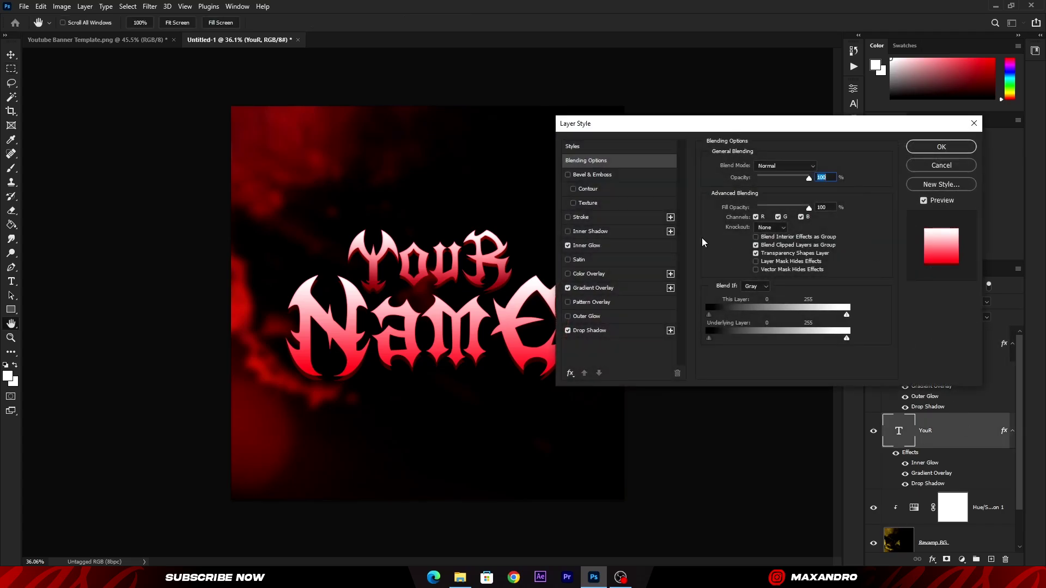
pyautogui.click(584, 320)
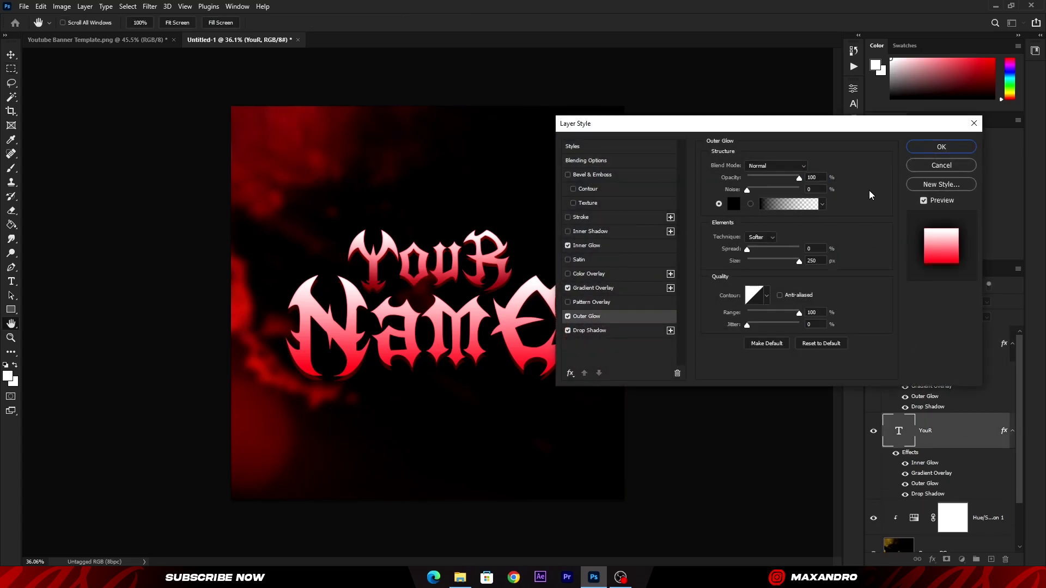
pyautogui.click(927, 151)
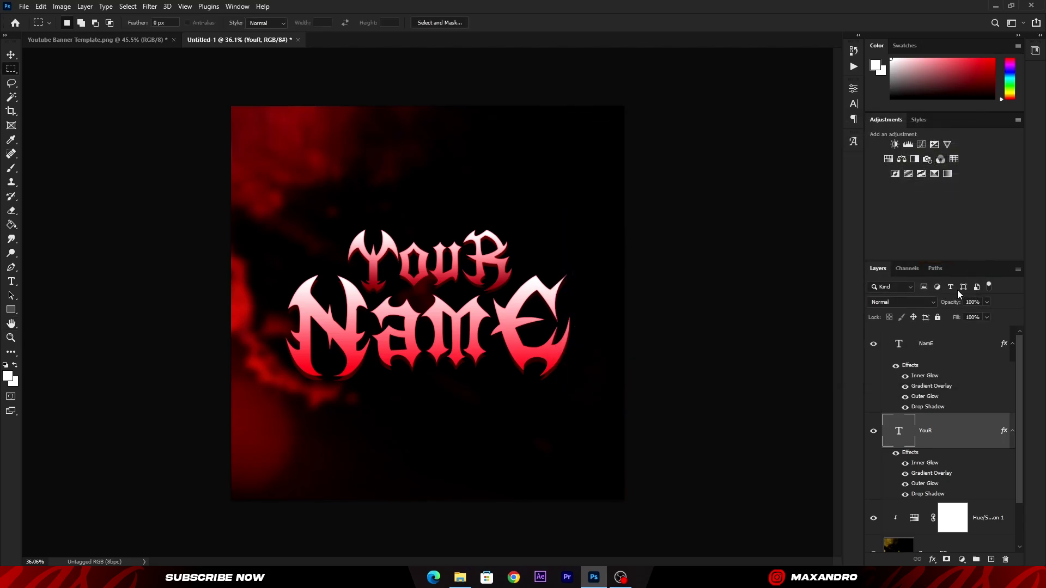
# Step: Create a new layer above the NamE text and paint a large soft white brush spot in the canvas's upper-right corner
pyautogui.click(937, 353)
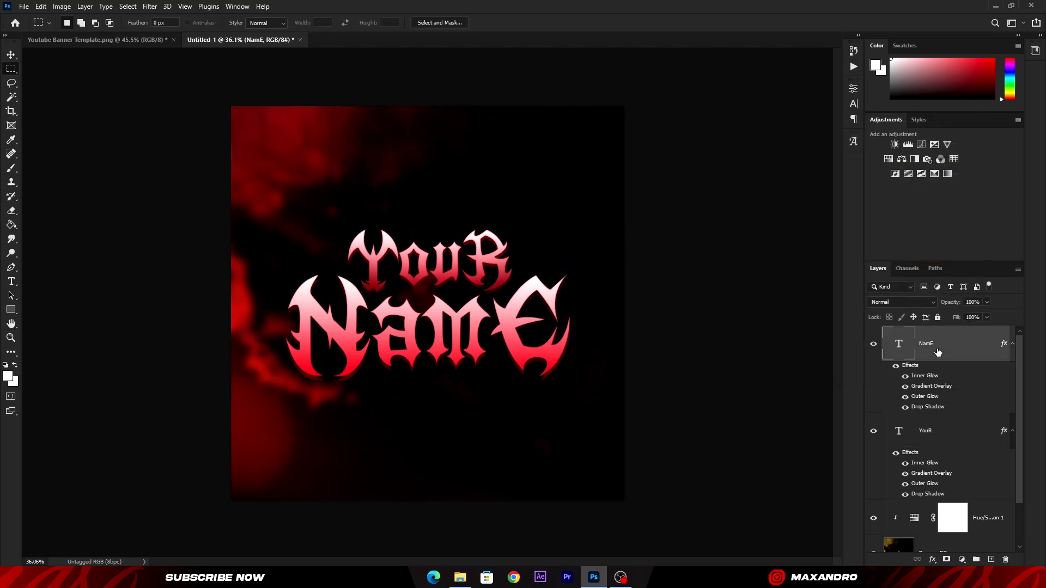
pyautogui.click(989, 560)
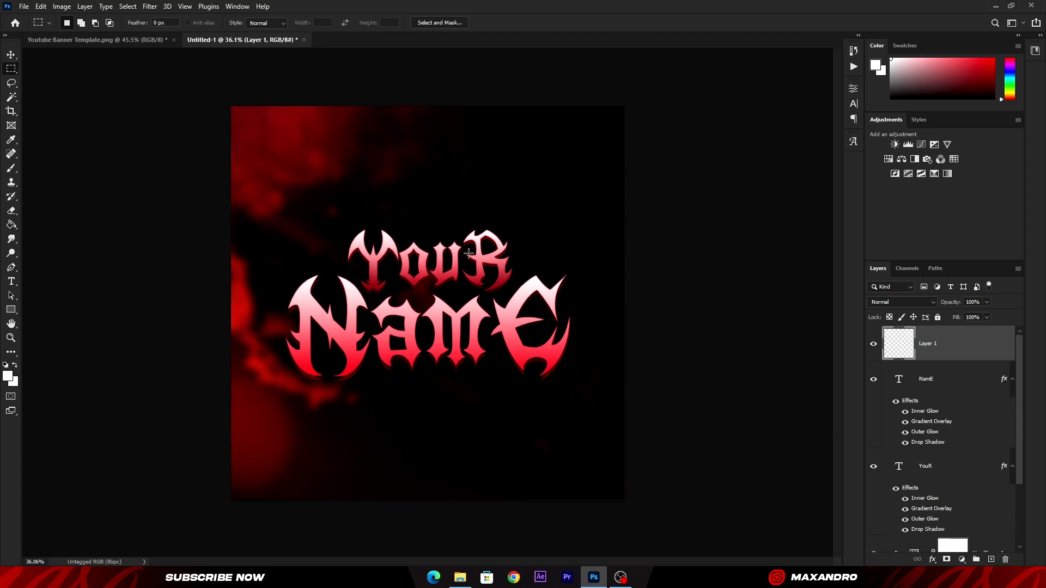
pyautogui.click(10, 168)
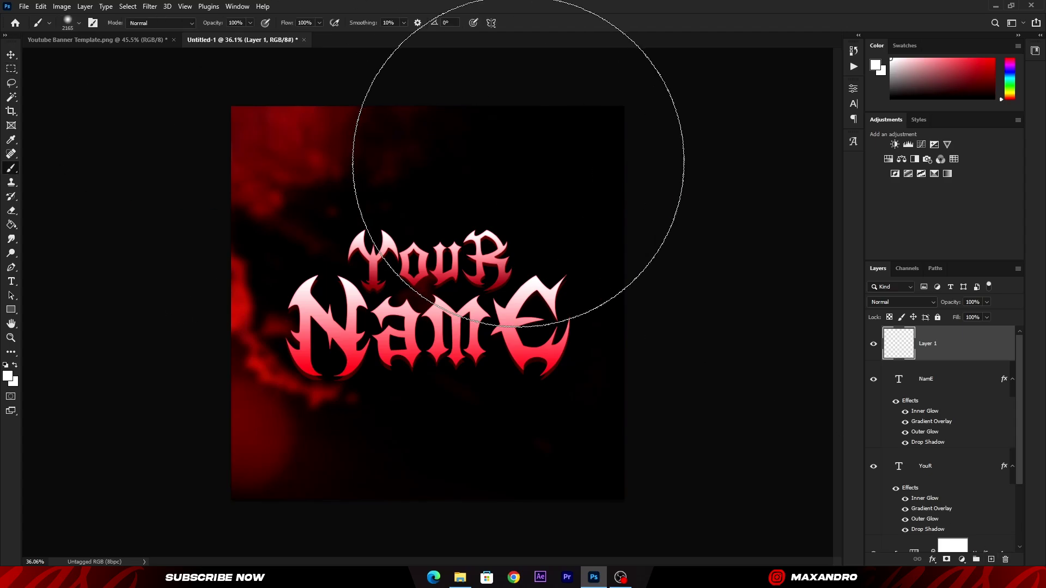
pyautogui.click(621, 106)
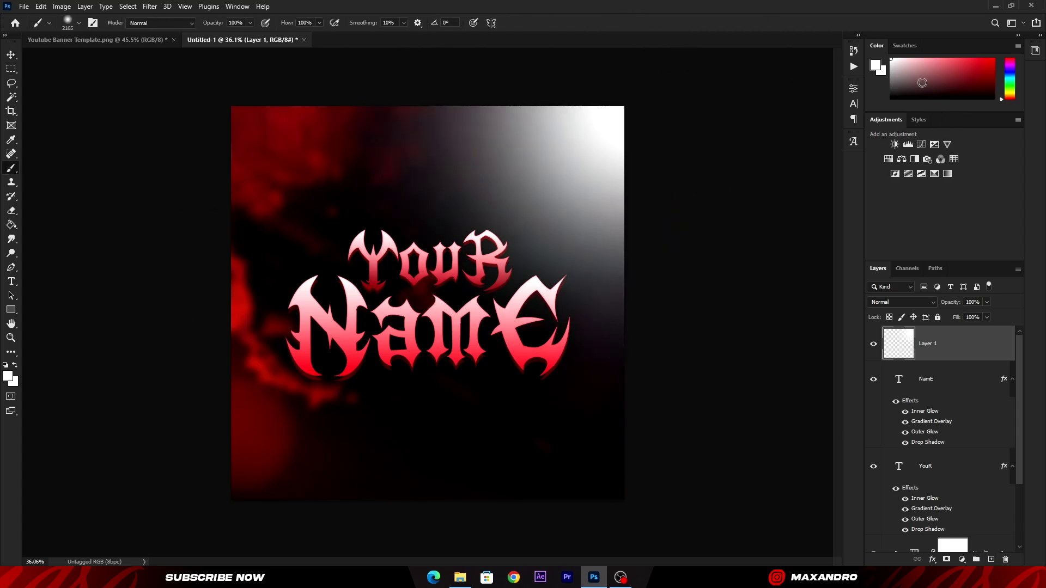
# Step: Switch the brush color to dark red and paint a large soft spot in the canvas's lower-left corner
pyautogui.click(999, 59)
pyautogui.moveTo(1019, 54); pyautogui.dragTo(1025, 74)
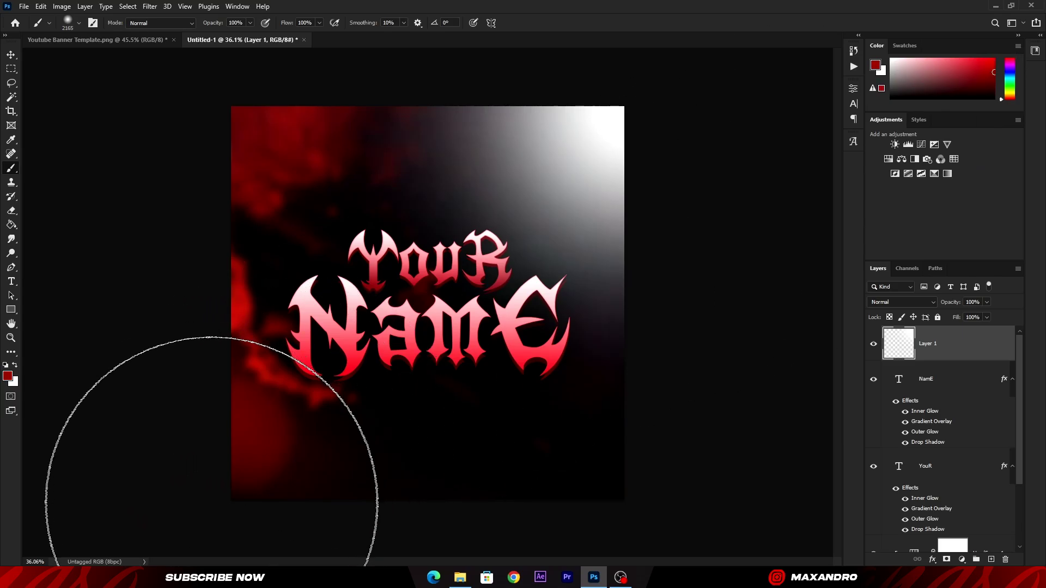
pyautogui.click(228, 497)
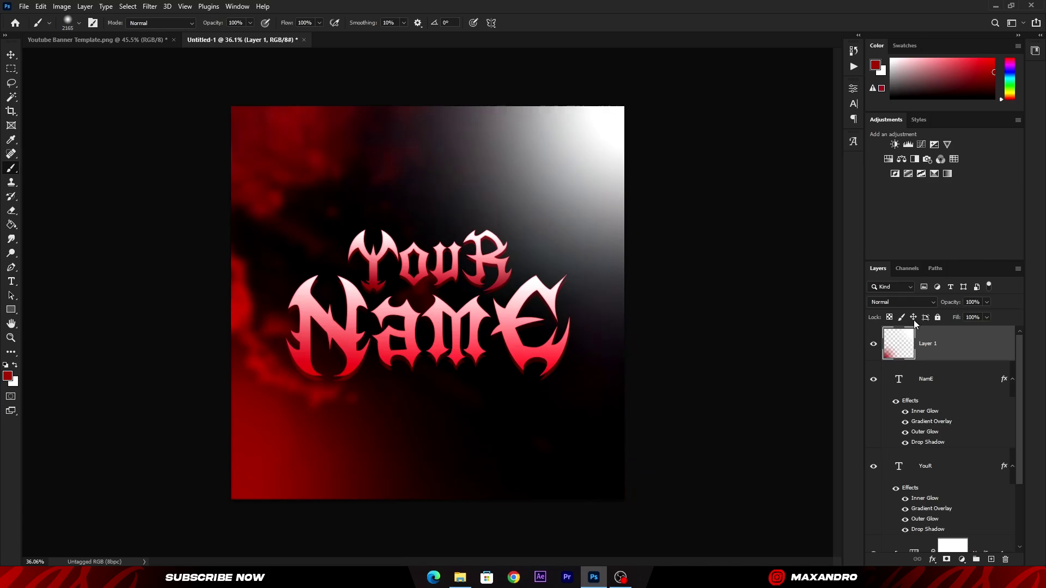
# Step: Set the painted glow layer's blend mode to Screen and its fill to 50%
pyautogui.click(919, 301)
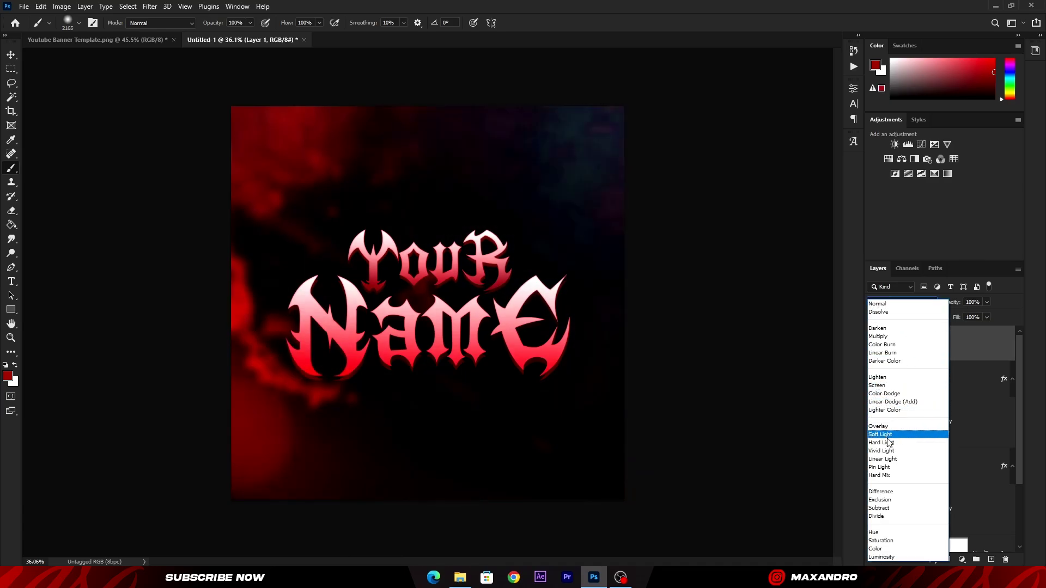
pyautogui.click(889, 385)
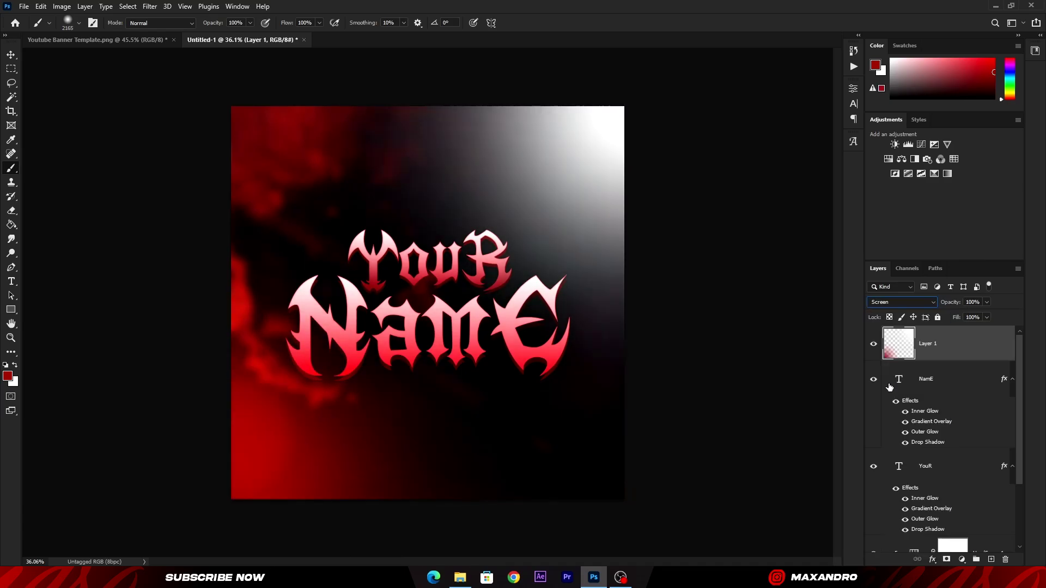
pyautogui.click(986, 317)
pyautogui.moveTo(966, 330); pyautogui.dragTo(963, 330)
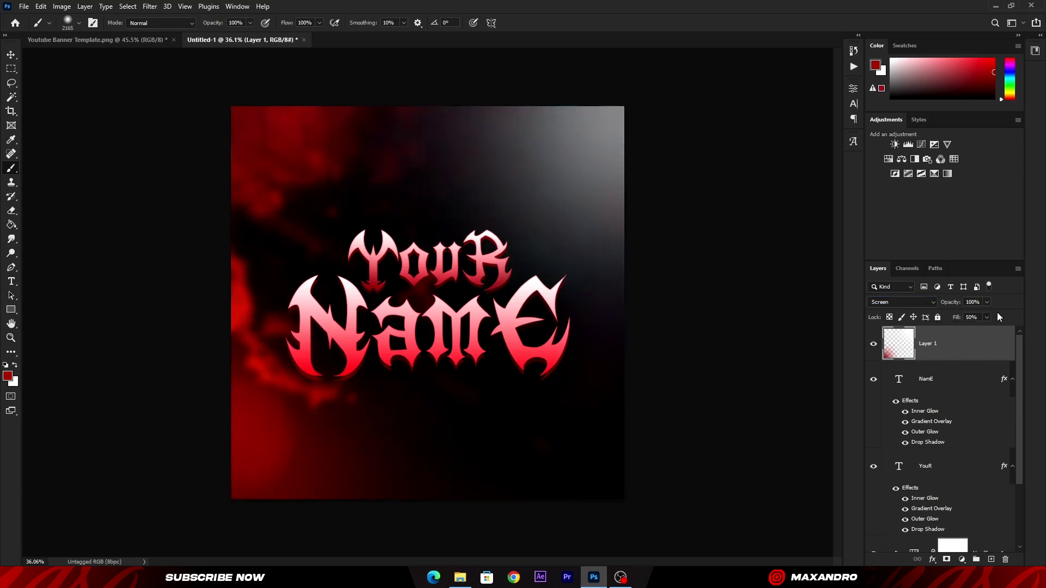
# Step: Save the profile graphic as a JPEG named Logo in the Downloads folder at maximum quality 12
pyautogui.click(24, 6)
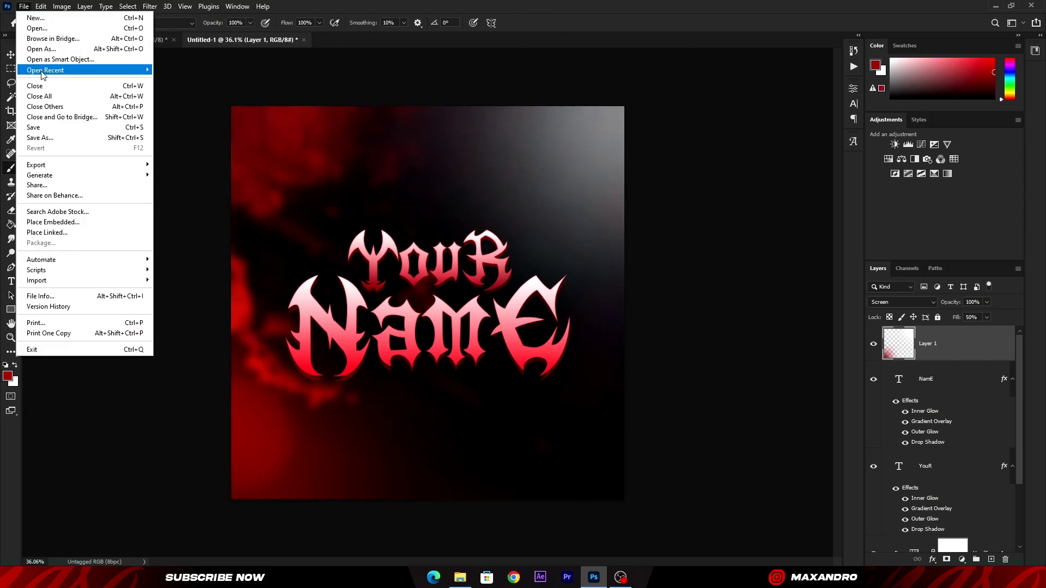
pyautogui.click(41, 131)
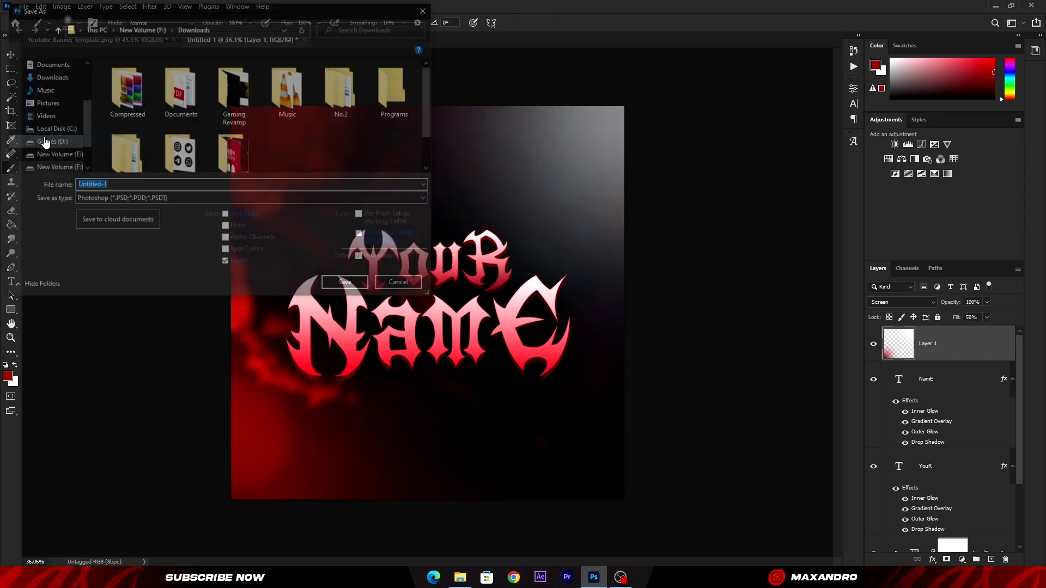
pyautogui.click(122, 200)
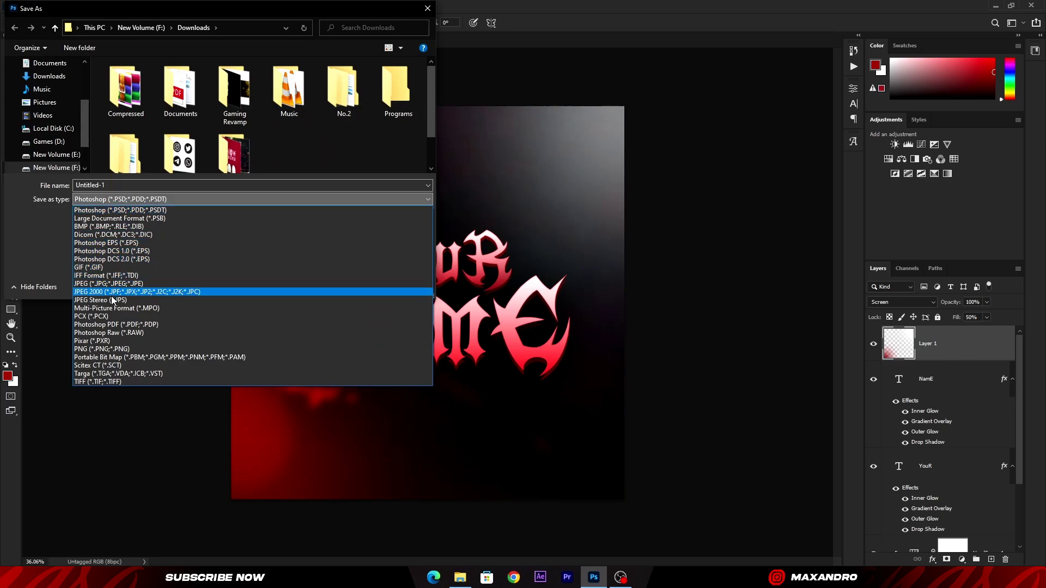
pyautogui.click(78, 284)
pyautogui.hotkey('shift', 'Tab')
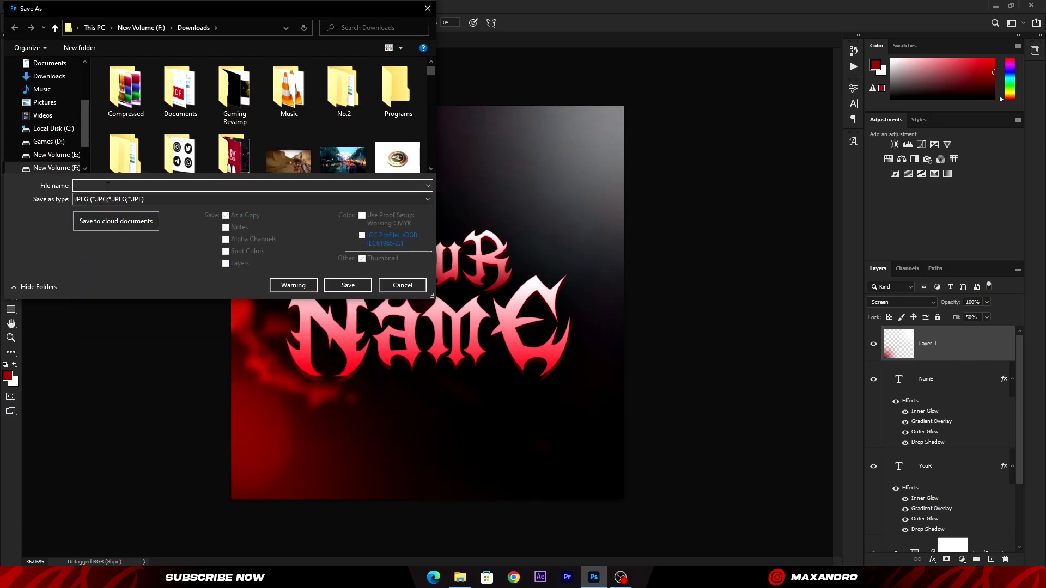
pyautogui.write('Logo')
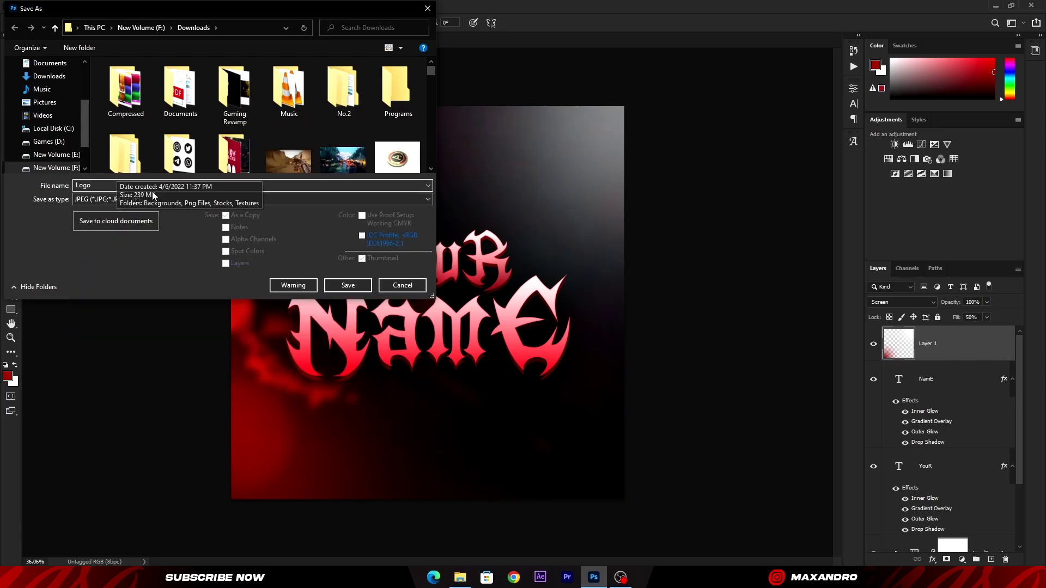
pyautogui.click(338, 287)
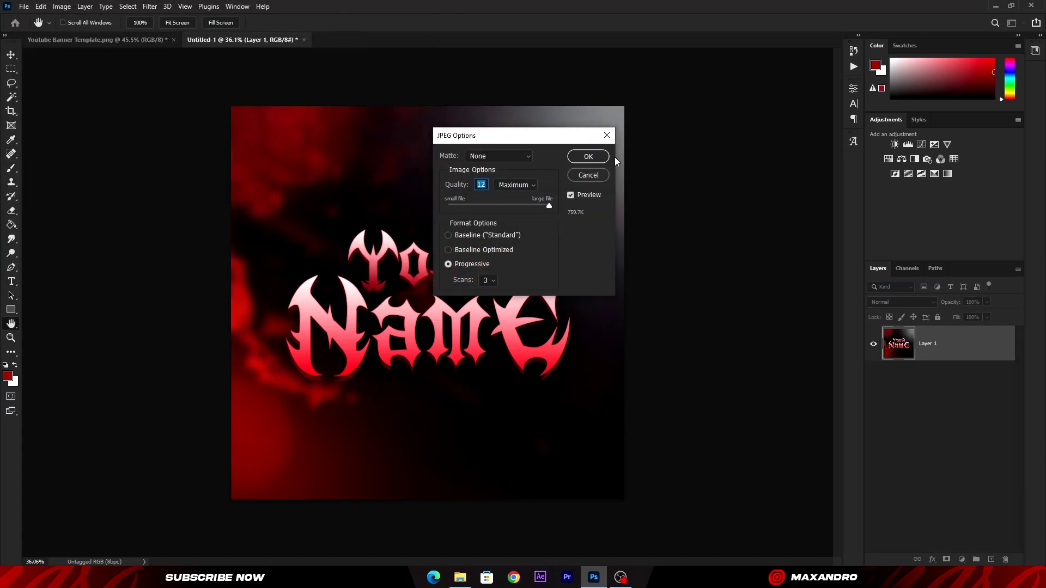
pyautogui.click(589, 157)
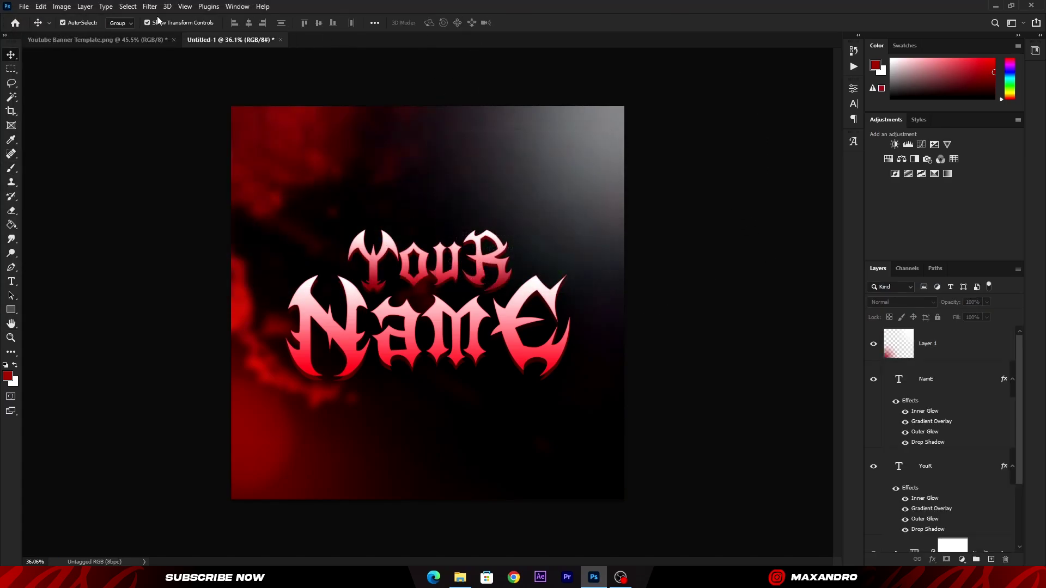
# Step: Try a green version of the YouTube banner with a Hue/Saturation adjustment layer above all layers, hue +123
pyautogui.click(139, 39)
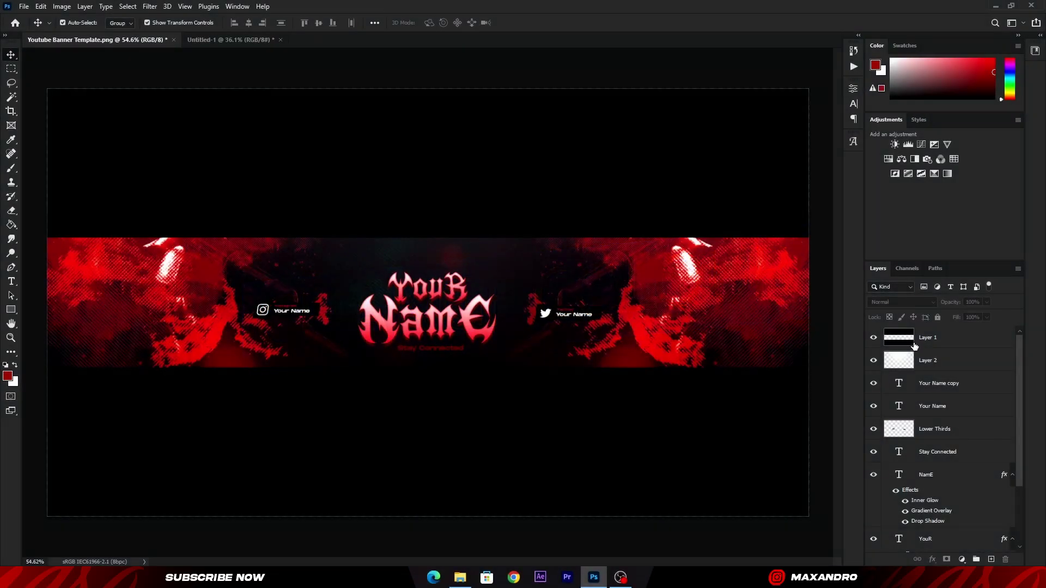
pyautogui.click(910, 339)
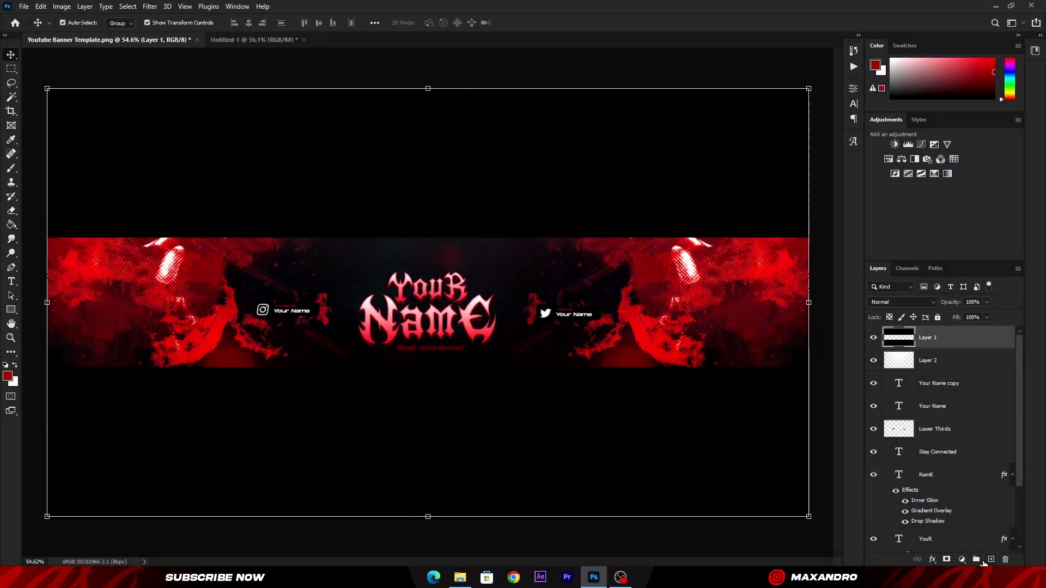
pyautogui.click(963, 560)
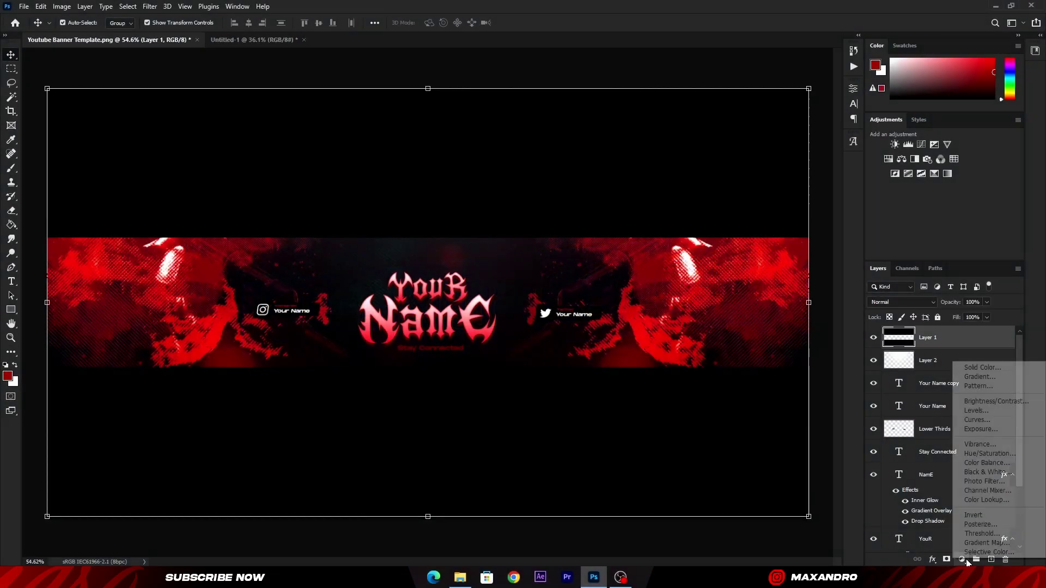
pyautogui.click(984, 453)
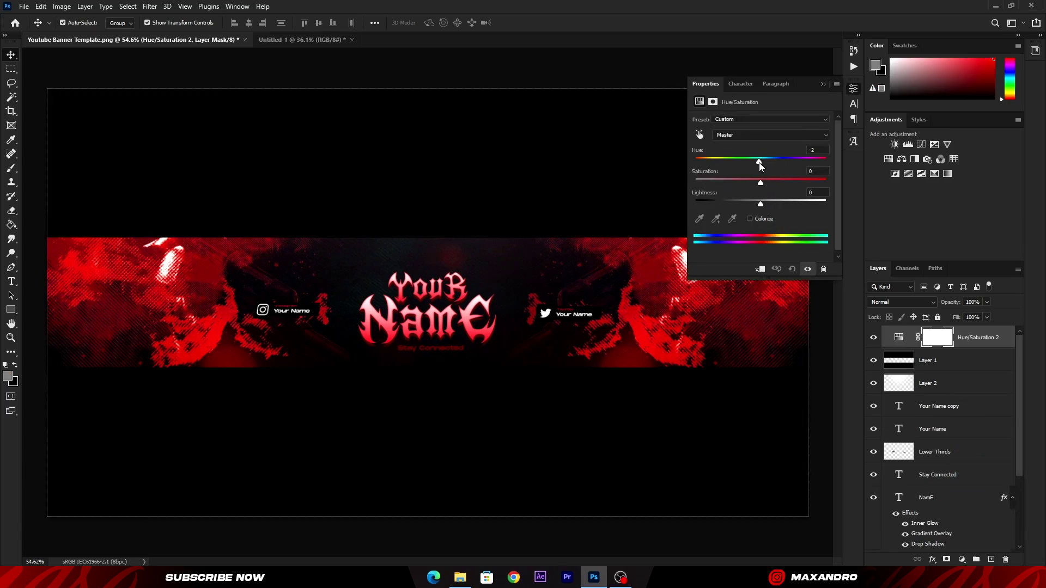
pyautogui.moveTo(760, 163); pyautogui.dragTo(810, 165)
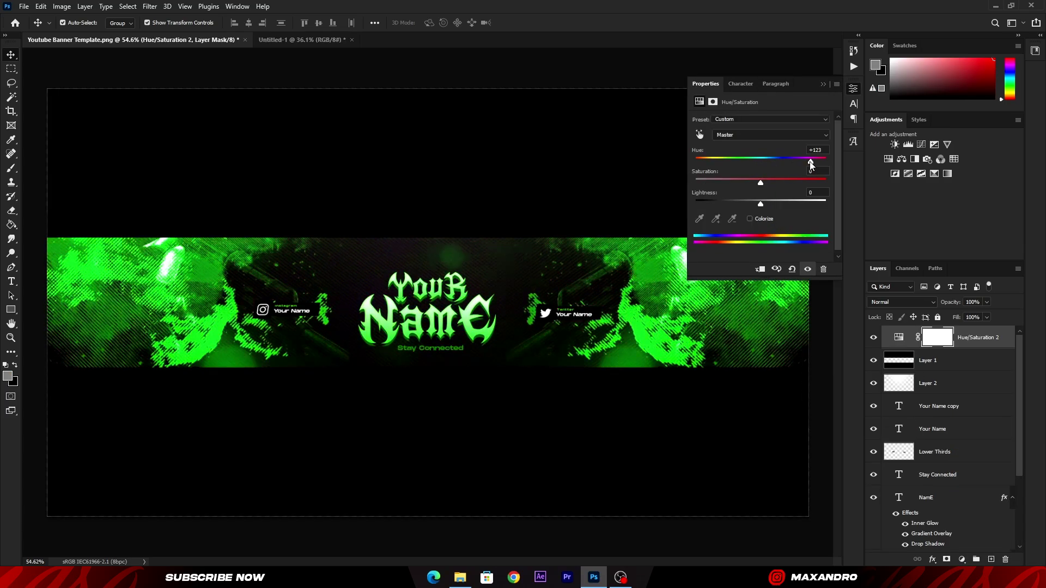
pyautogui.click(823, 84)
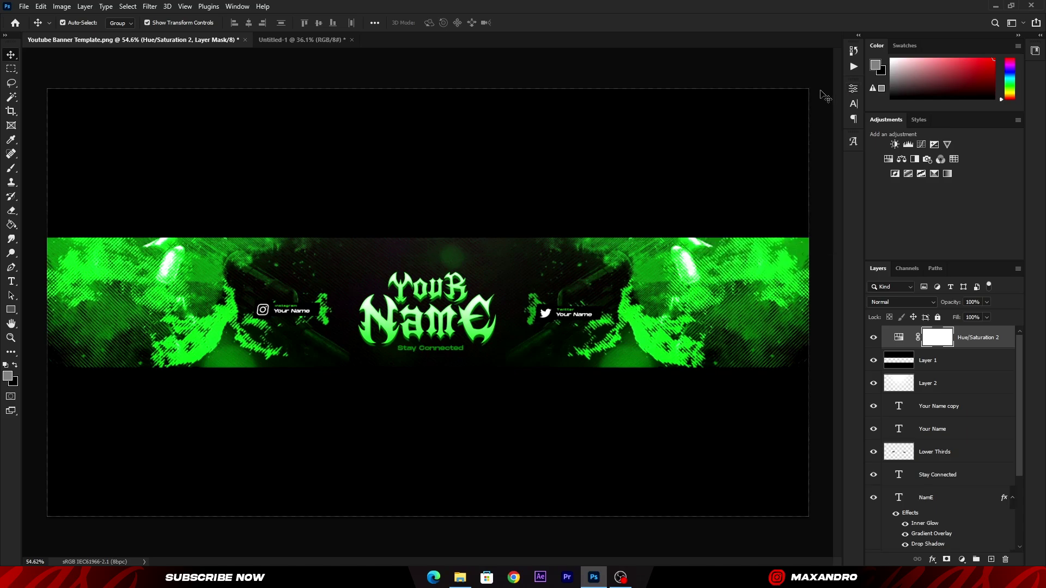
# Step: Try a green version of the profile graphic with a Hue/Saturation adjustment layer above all layers, hue +115
pyautogui.click(296, 40)
pyautogui.click(909, 360)
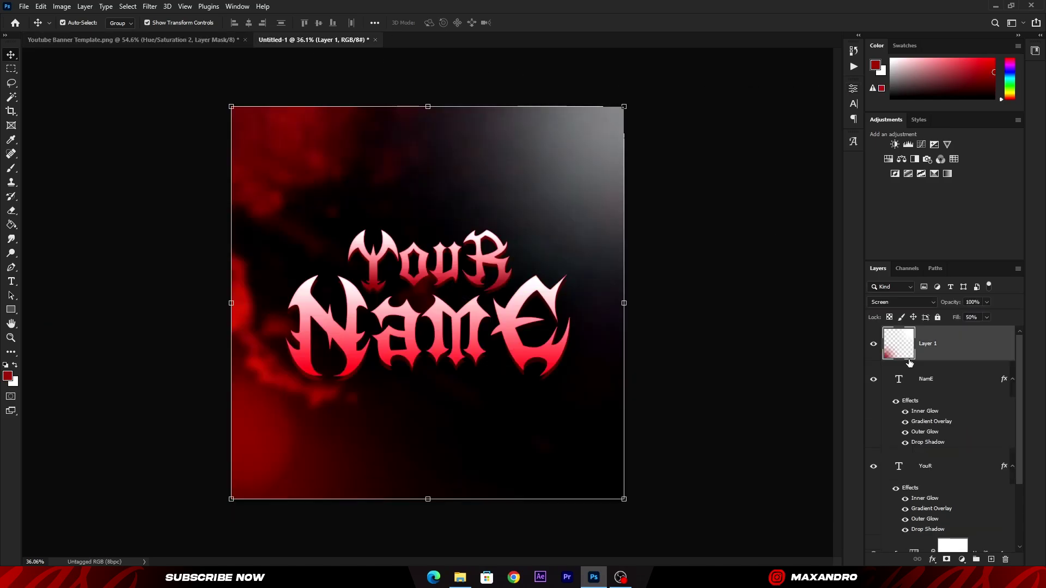
pyautogui.click(963, 563)
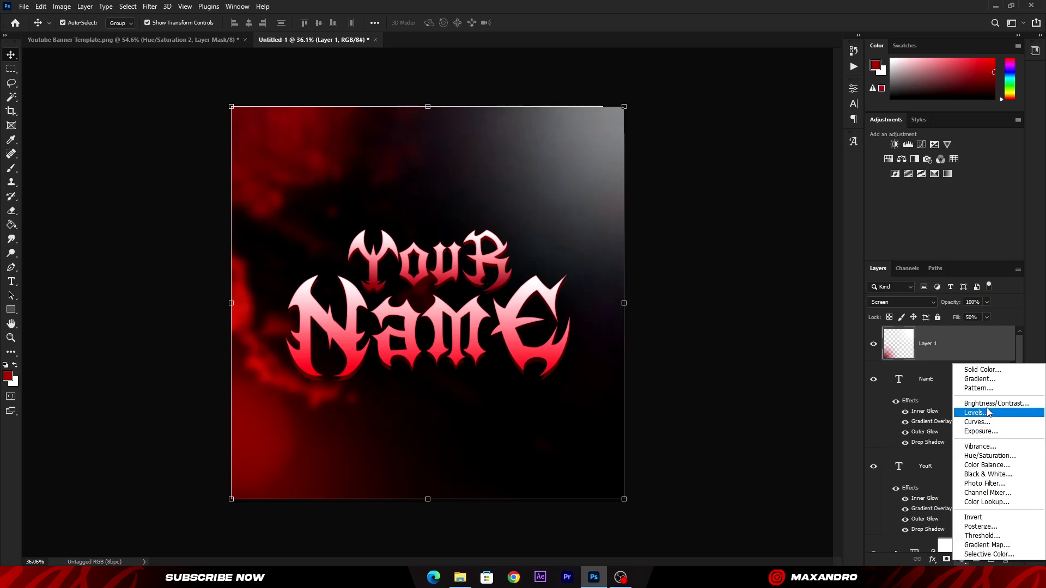
pyautogui.click(985, 456)
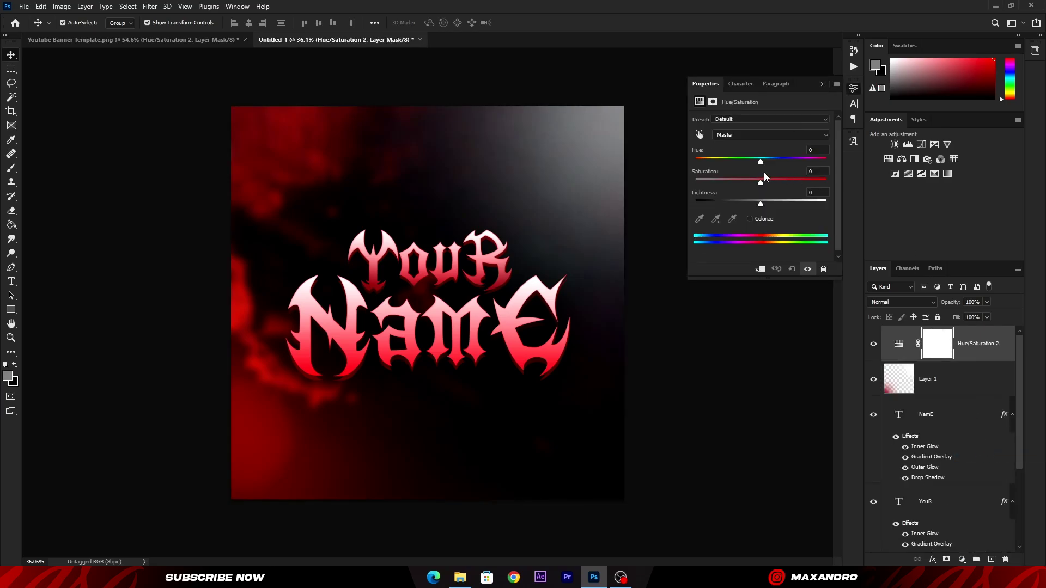
pyautogui.moveTo(761, 163); pyautogui.dragTo(807, 167)
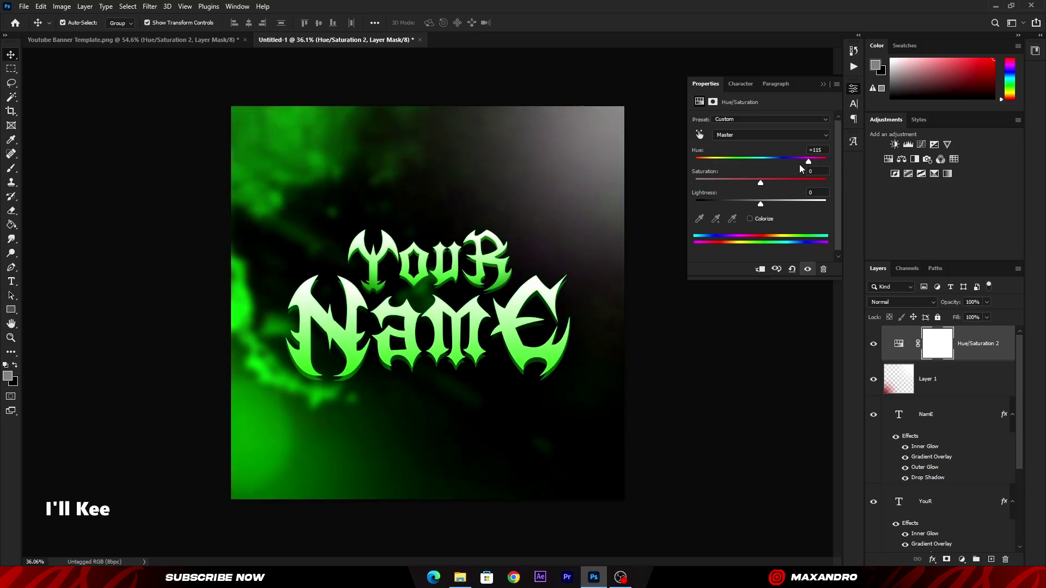
# Step: Delete the topmost Hue/Saturation adjustment layer from the YouTube banner document
pyautogui.click(216, 43)
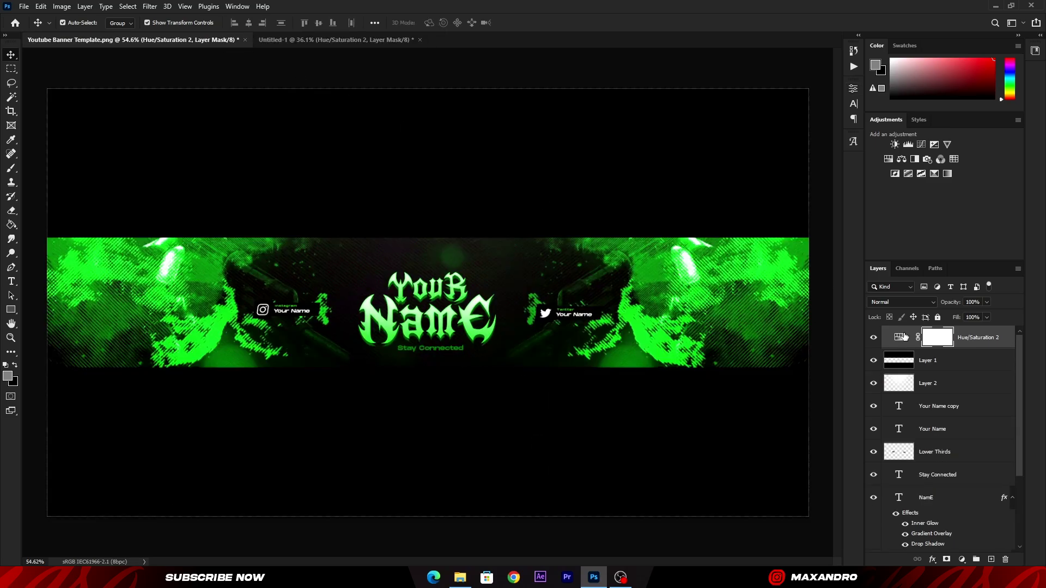
pyautogui.click(901, 338)
pyautogui.press('Delete')
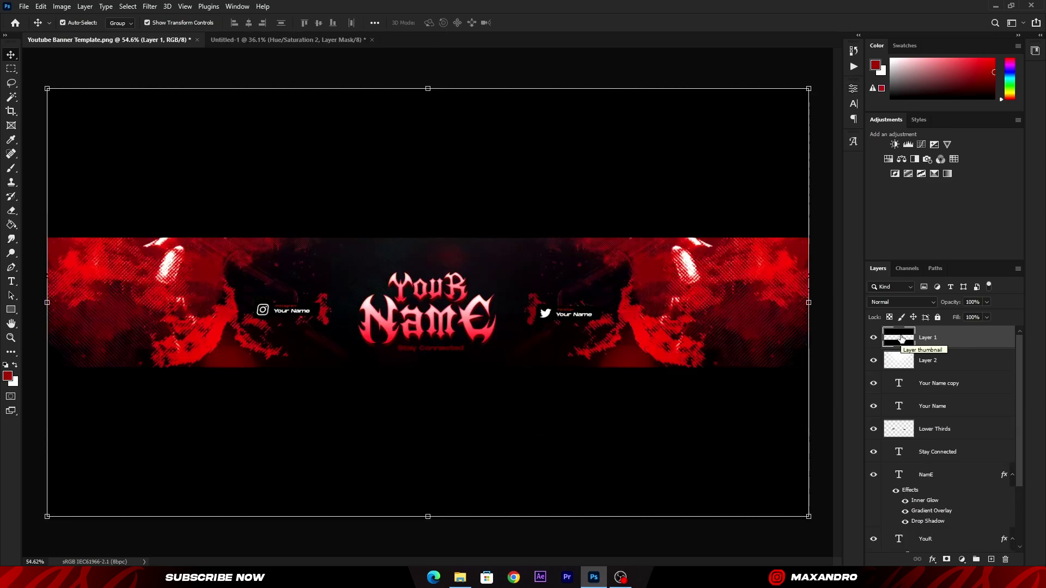
# Step: Delete the topmost Hue/Saturation adjustment layer from the profile graphic and return to the banner document
pyautogui.click(316, 40)
pyautogui.click(905, 341)
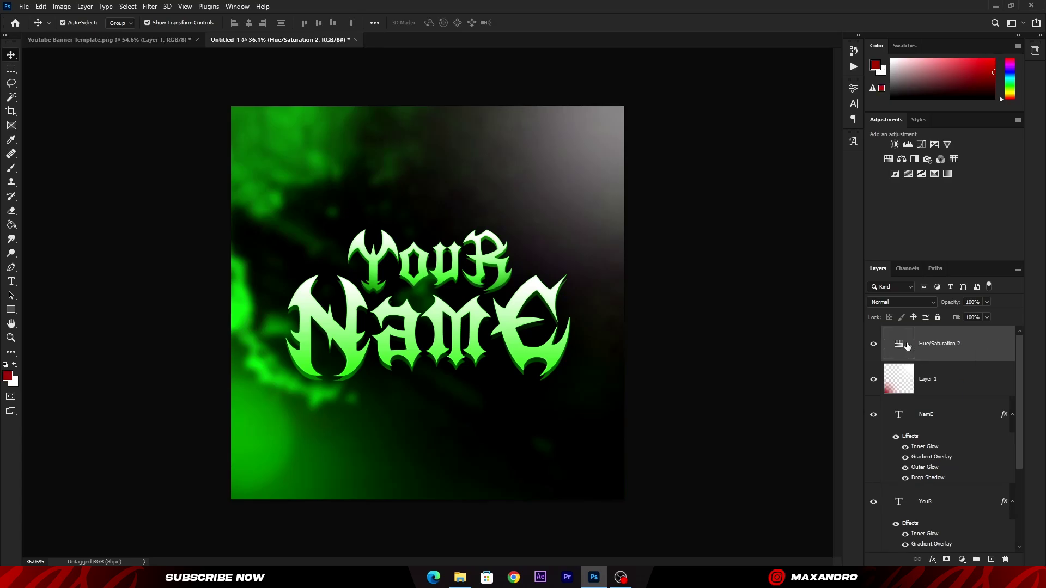
pyautogui.press('Delete')
pyautogui.hotkey('ctrl', 'Tab')
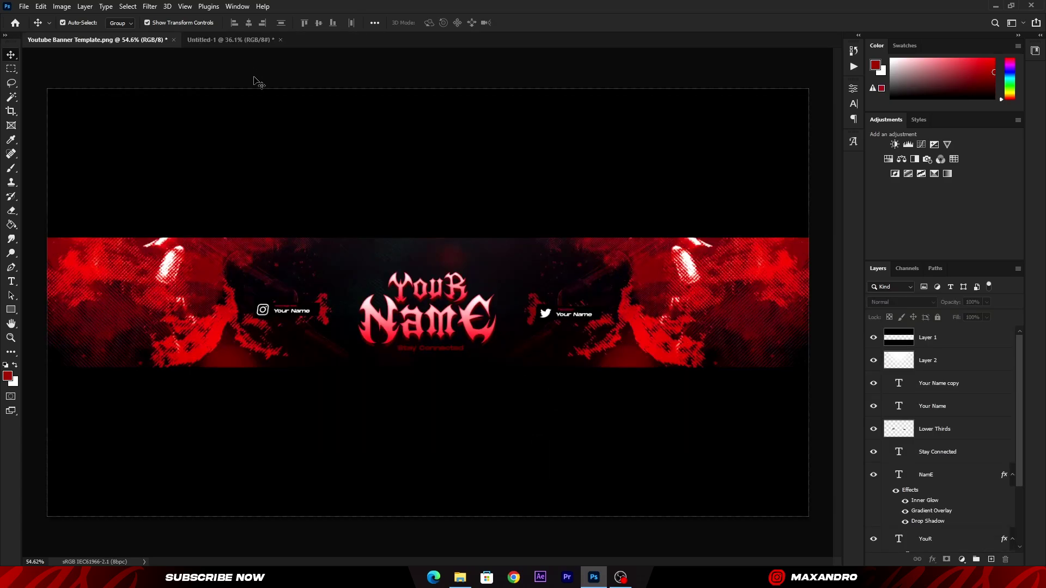